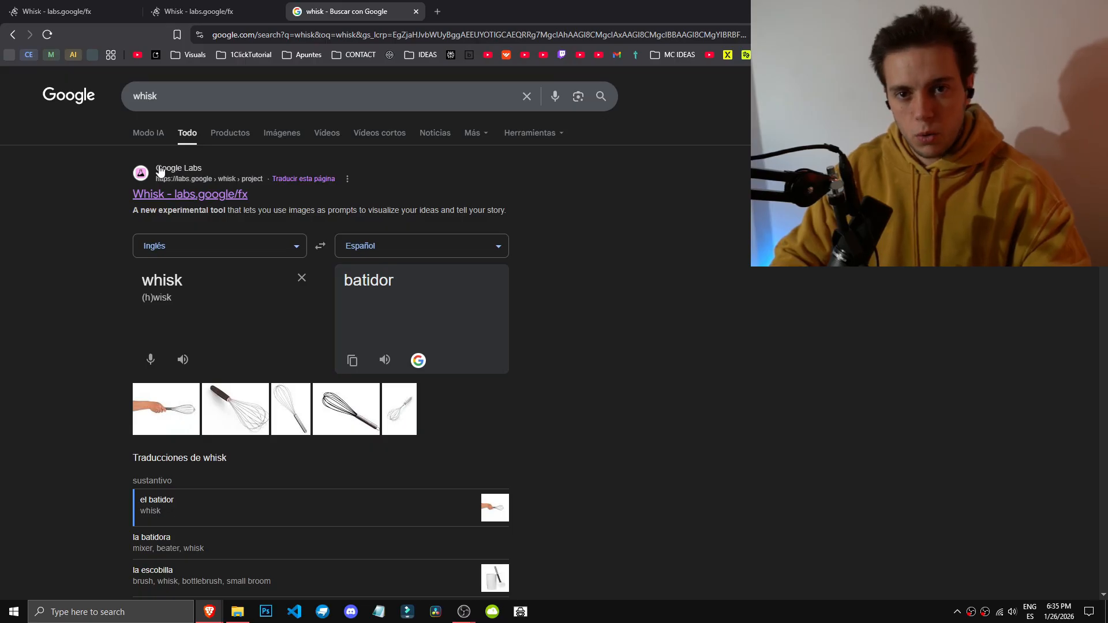
Step: Open Whisk from the Google search result and enter the tool
left_click(161, 194)
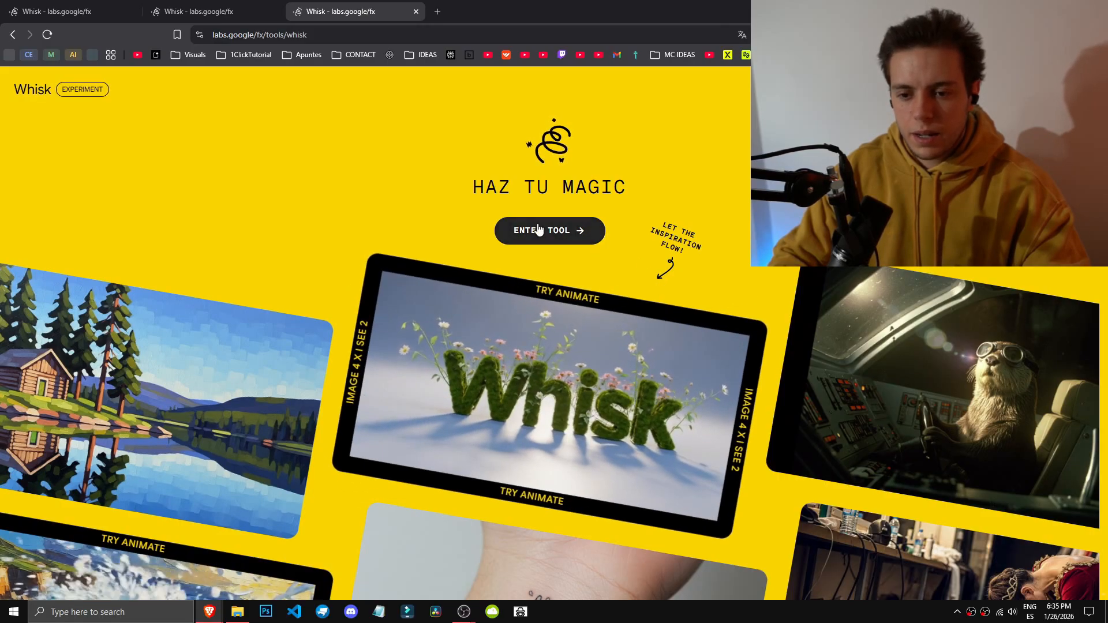
left_click(548, 231)
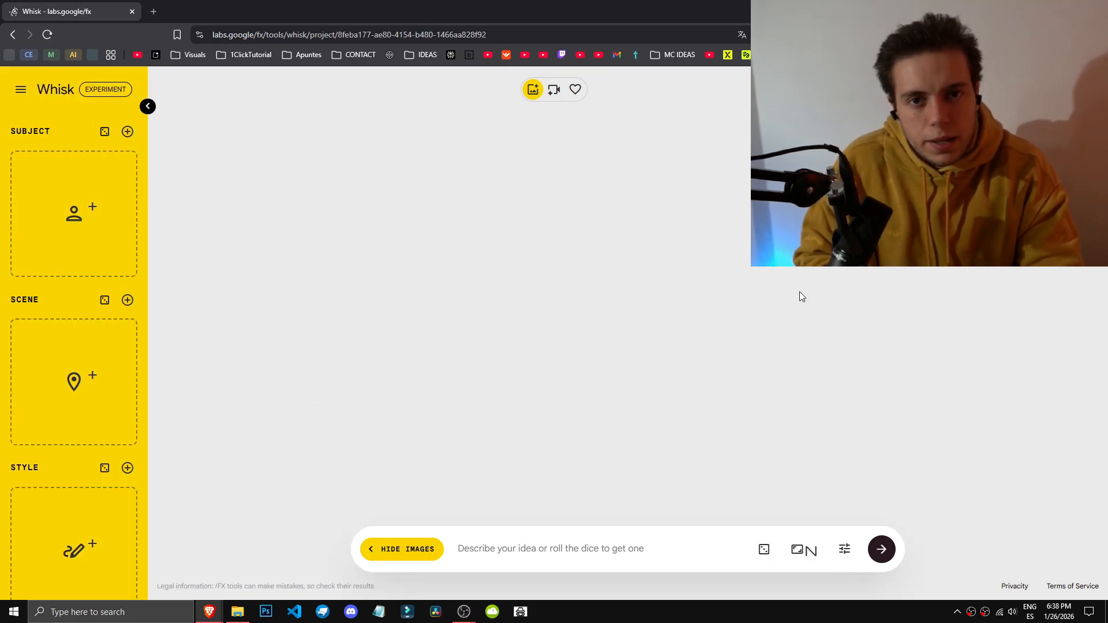
Step: Switch the browser to full screen and collapse, then re-expand, the image panel
key("F11")
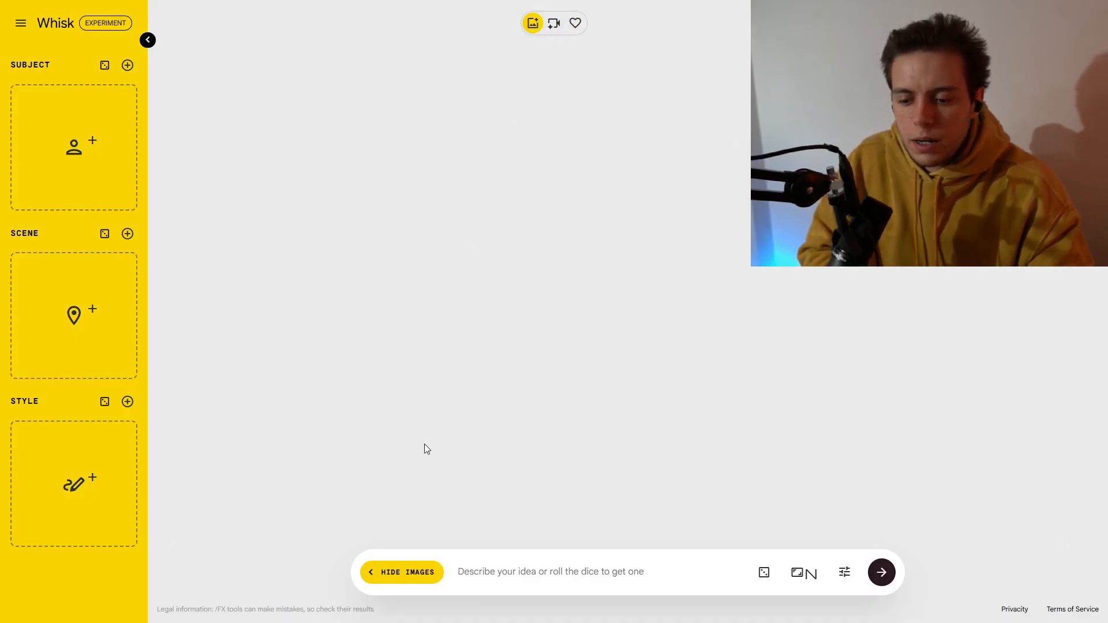
left_click(371, 579)
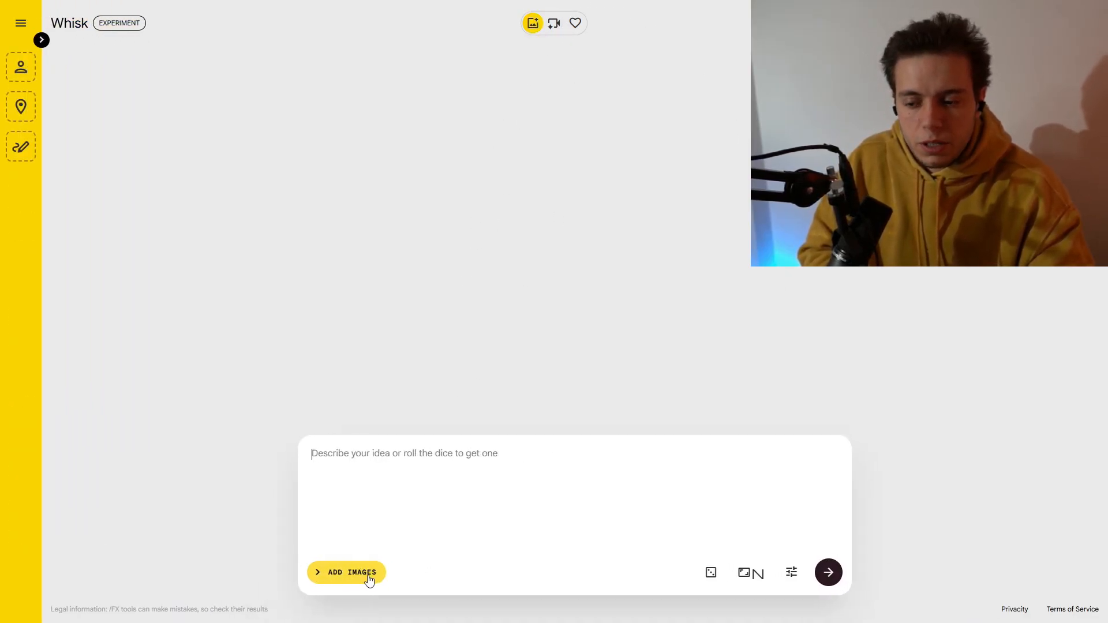
left_click(357, 580)
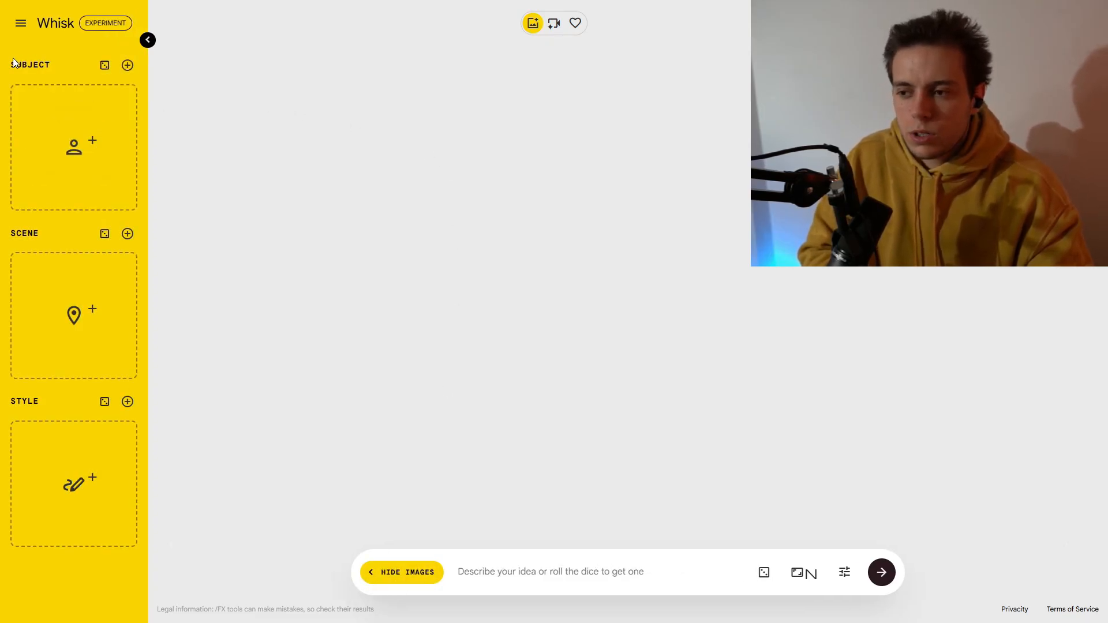
Step: Generate several random subject images with the dice
mouse_move(57, 491)
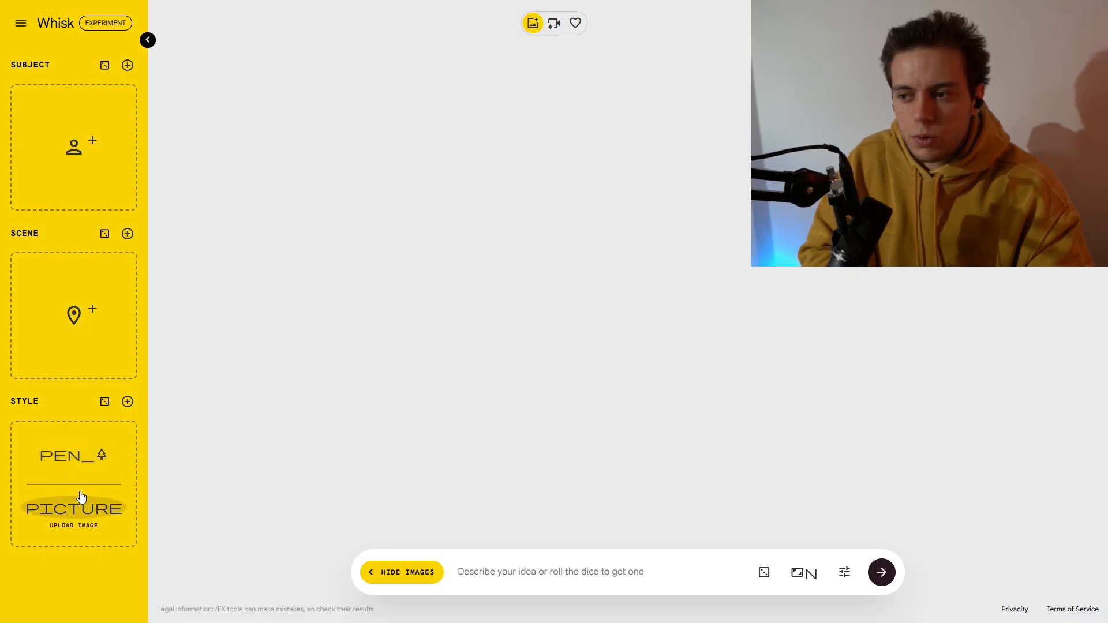
left_click(105, 67)
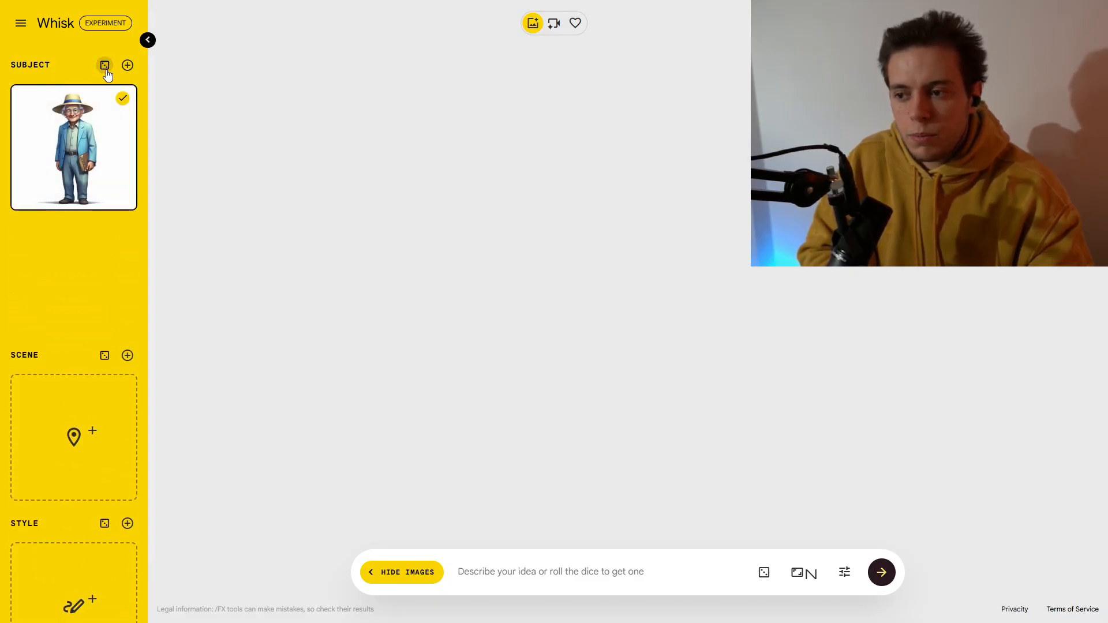
left_click(105, 65)
left_click(105, 65)
left_click(105, 65)
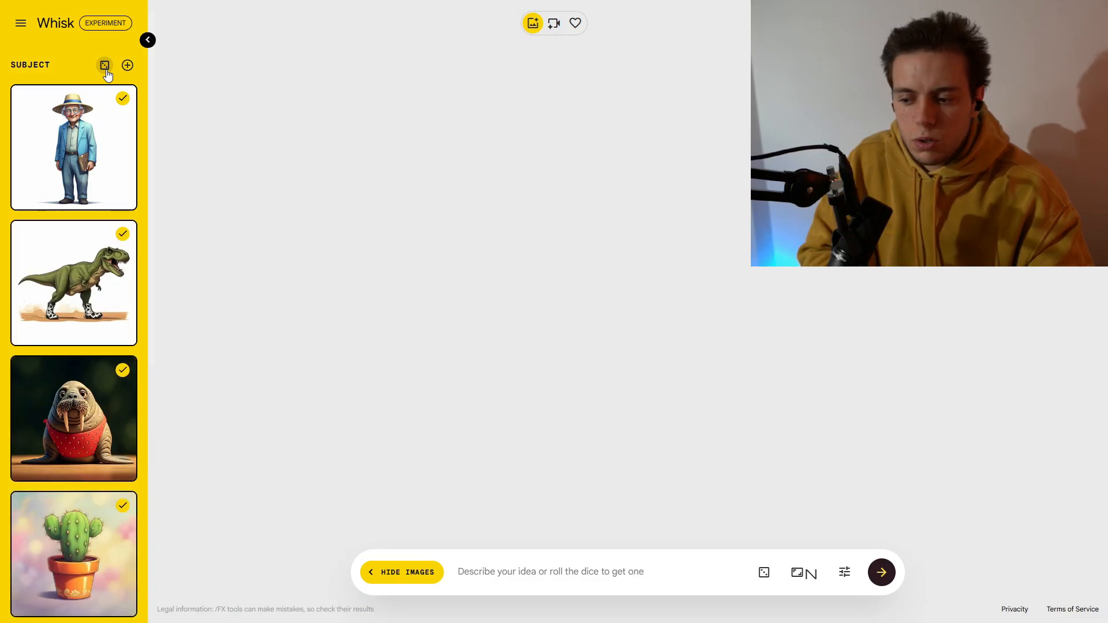
left_click(106, 70)
Step: Delete the extra subject images, keeping only the old man in the straw hat
scroll(115, 288, "down", 5)
scroll(107, 394, "up", 2)
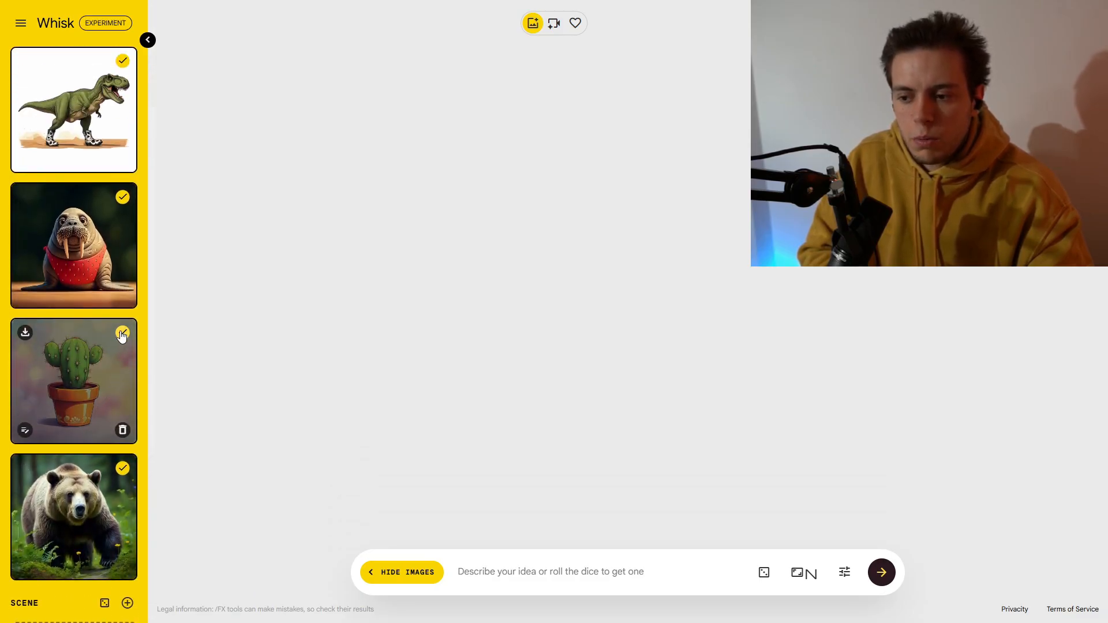
left_click(122, 432)
left_click(122, 432)
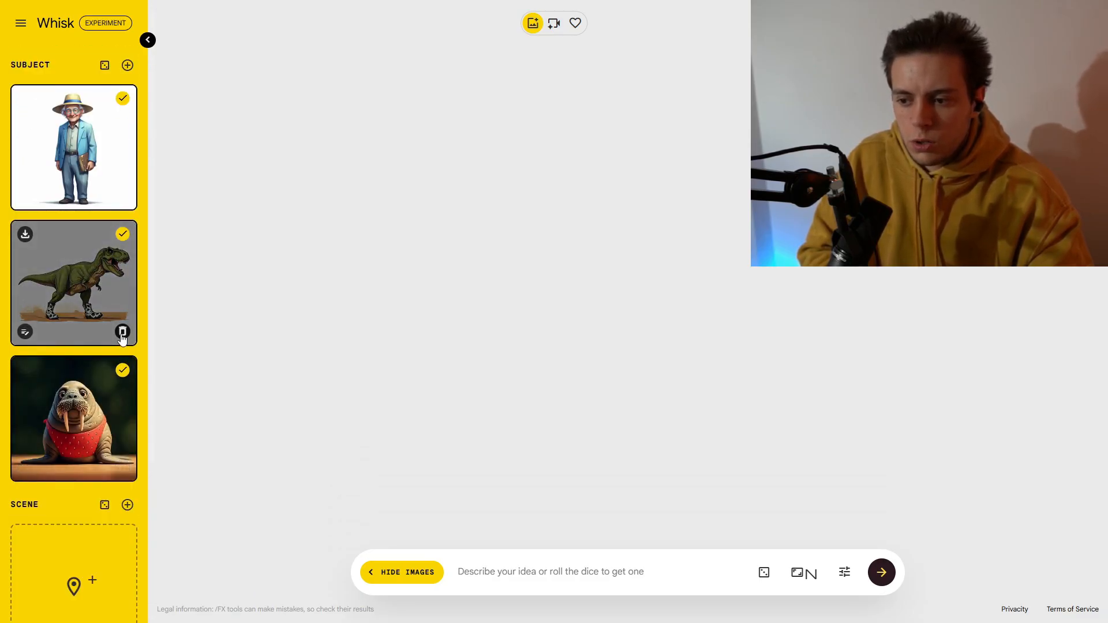
left_click(122, 332)
left_click(122, 332)
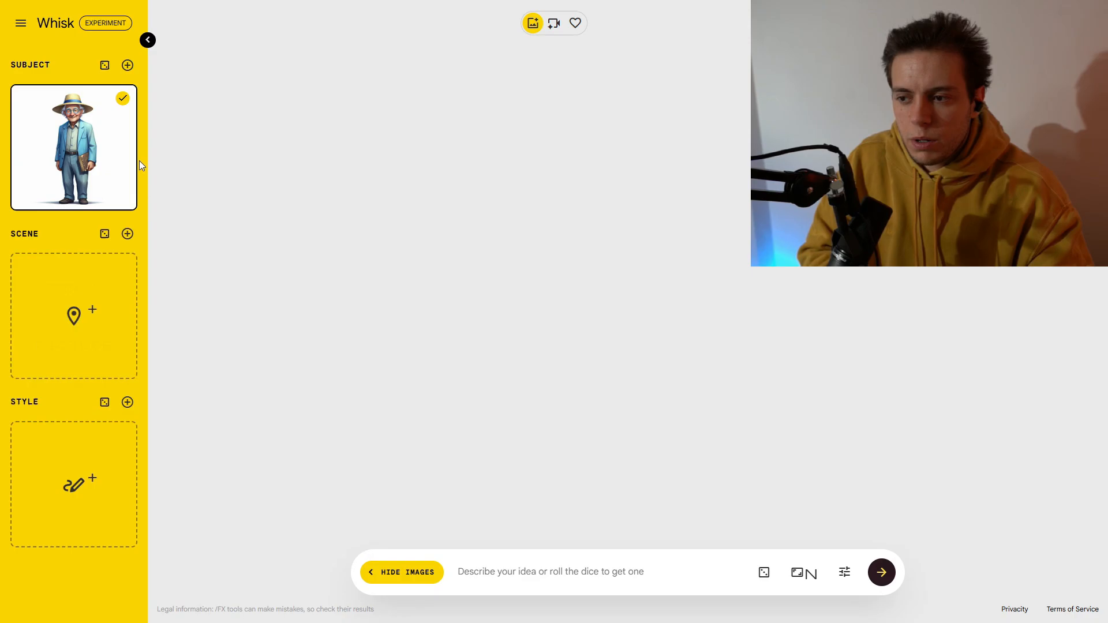
Step: Generate several random scene images and scroll through them
left_click(105, 243)
left_click(106, 242)
left_click(106, 242)
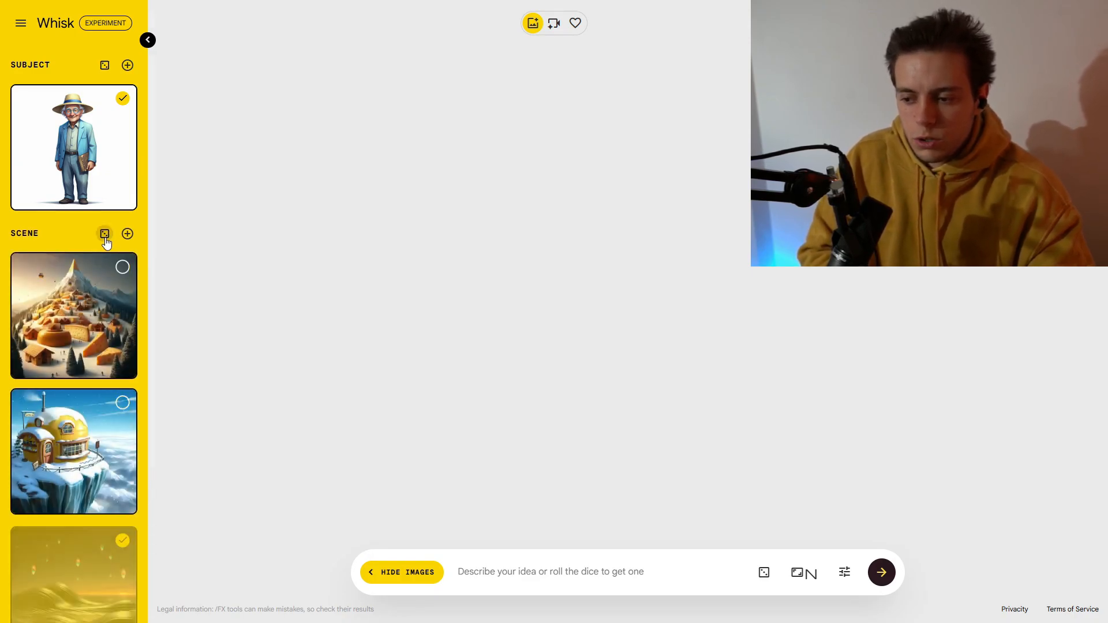
left_click(106, 242)
scroll(107, 243, "down", 5)
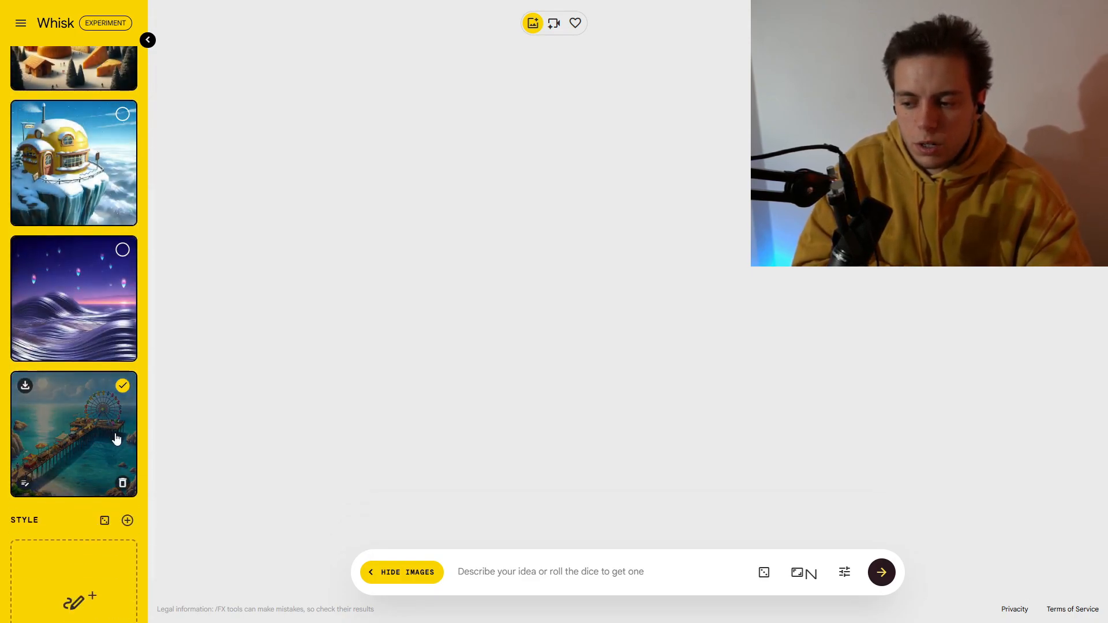
scroll(116, 439, "up", 5)
scroll(126, 232, "down", 3)
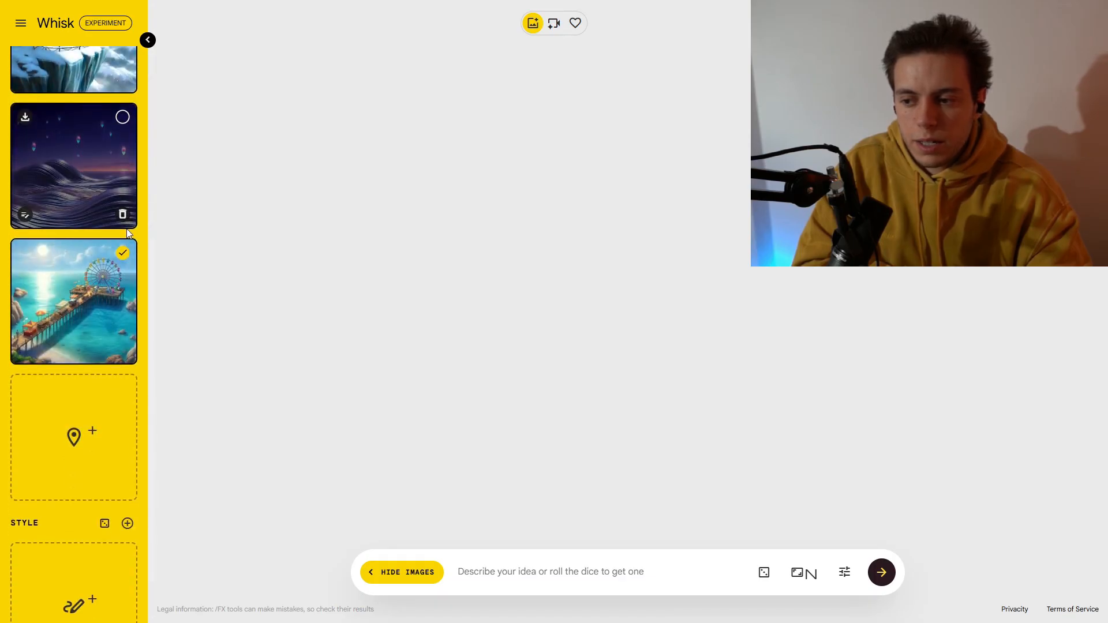
mouse_move(68, 445)
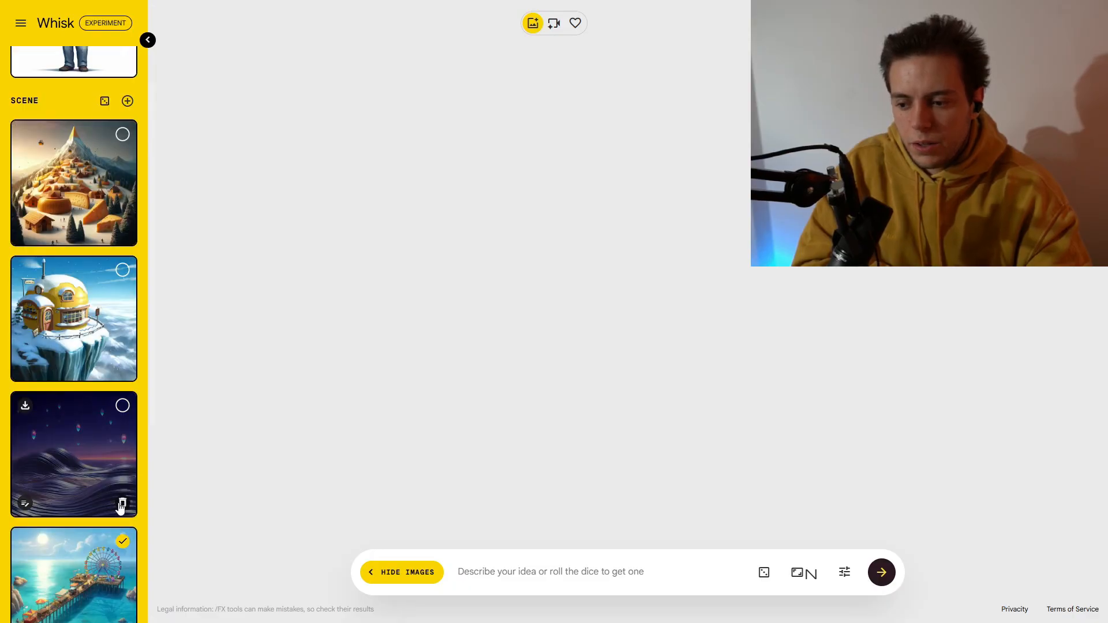
Step: Delete the extra scene images, keeping only the snowy yellow dome café on the cliff
left_click(122, 504)
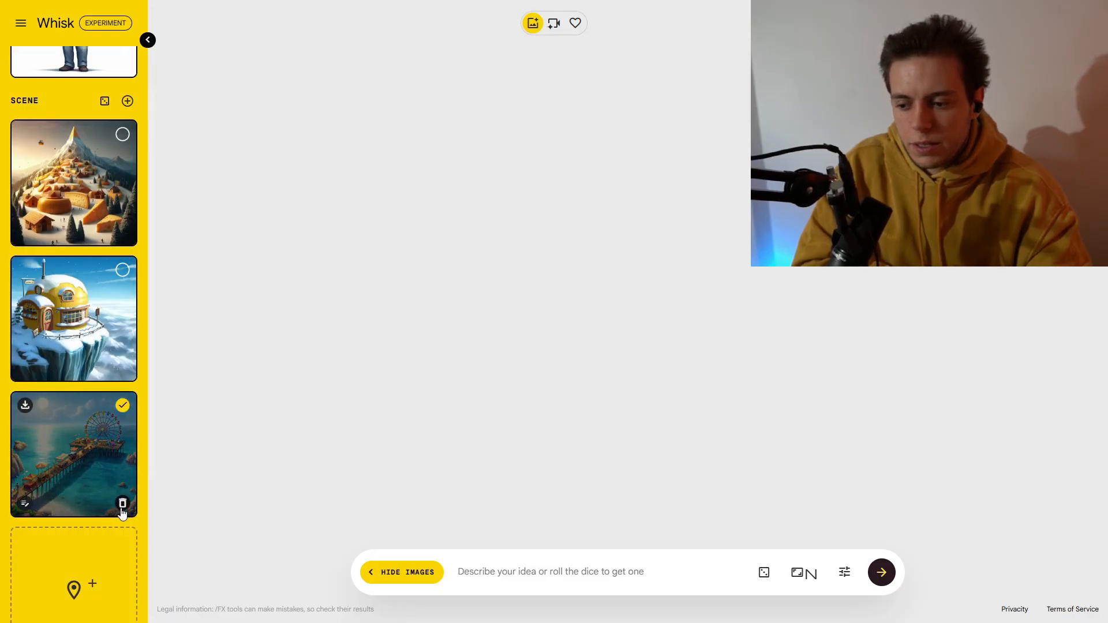
left_click(121, 504)
left_click(121, 232)
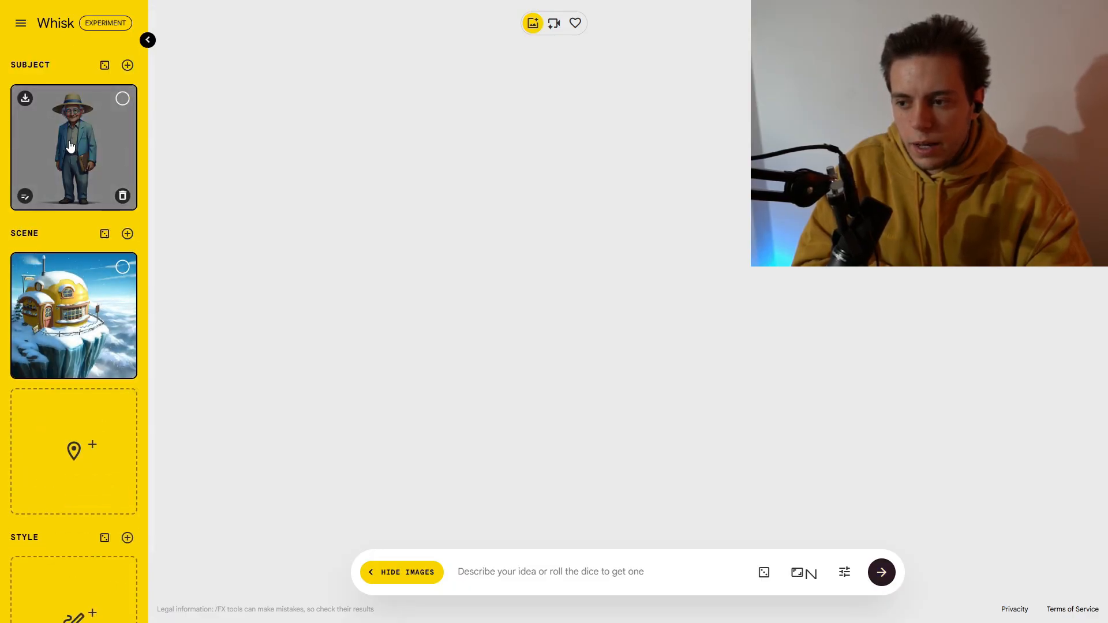
Step: Select the yellow dome scene and the old man subject, and open the scene's details to review its description
left_click(123, 267)
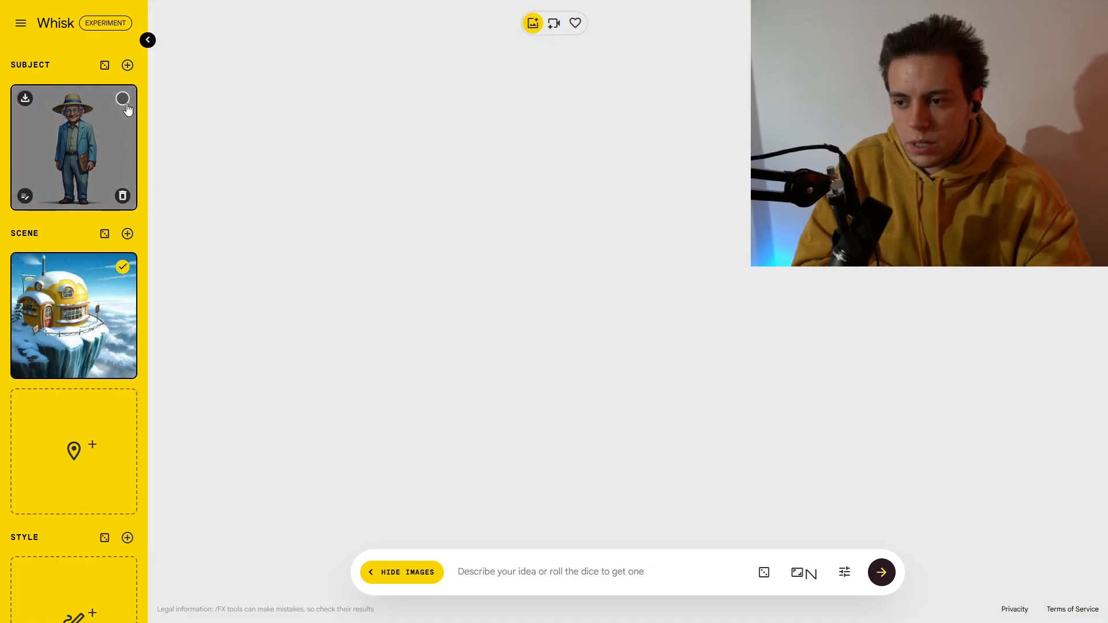
left_click(124, 100)
left_click(22, 368)
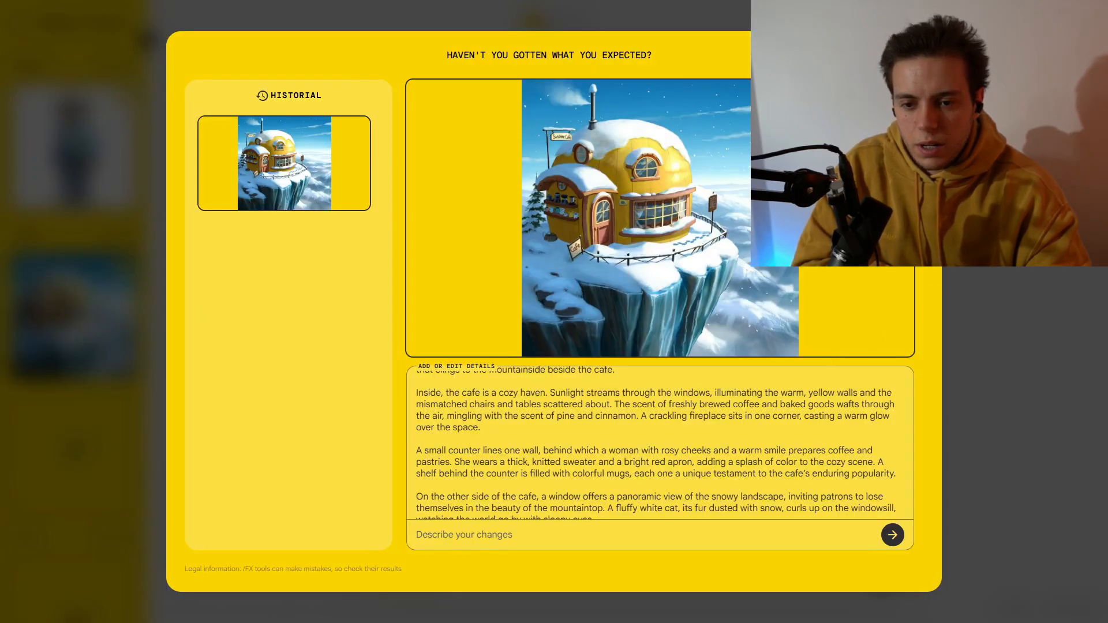
left_click(106, 133)
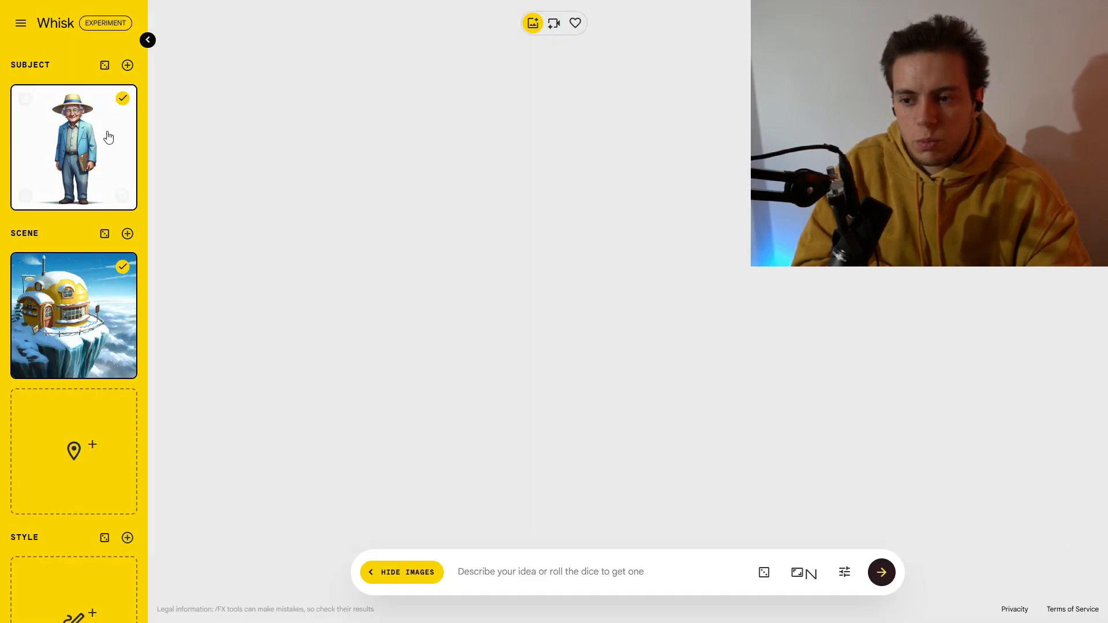
Step: Edit the old man subject with the change "Red suit" and pick the dark red version from its history
left_click(25, 198)
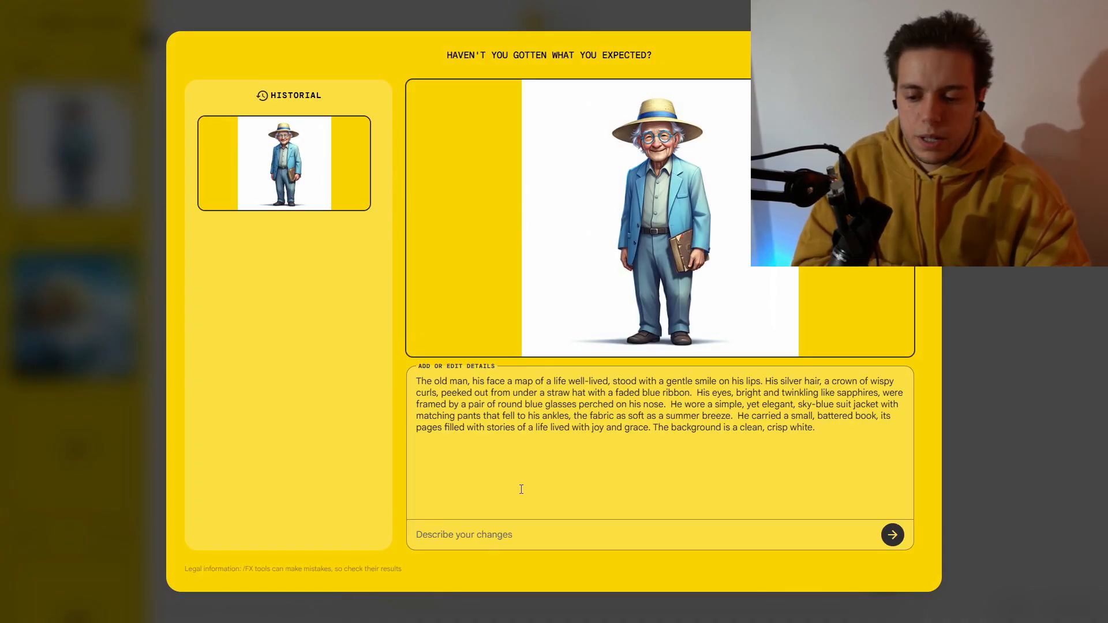
left_click_drag(519, 487, 420, 379)
left_click(419, 378)
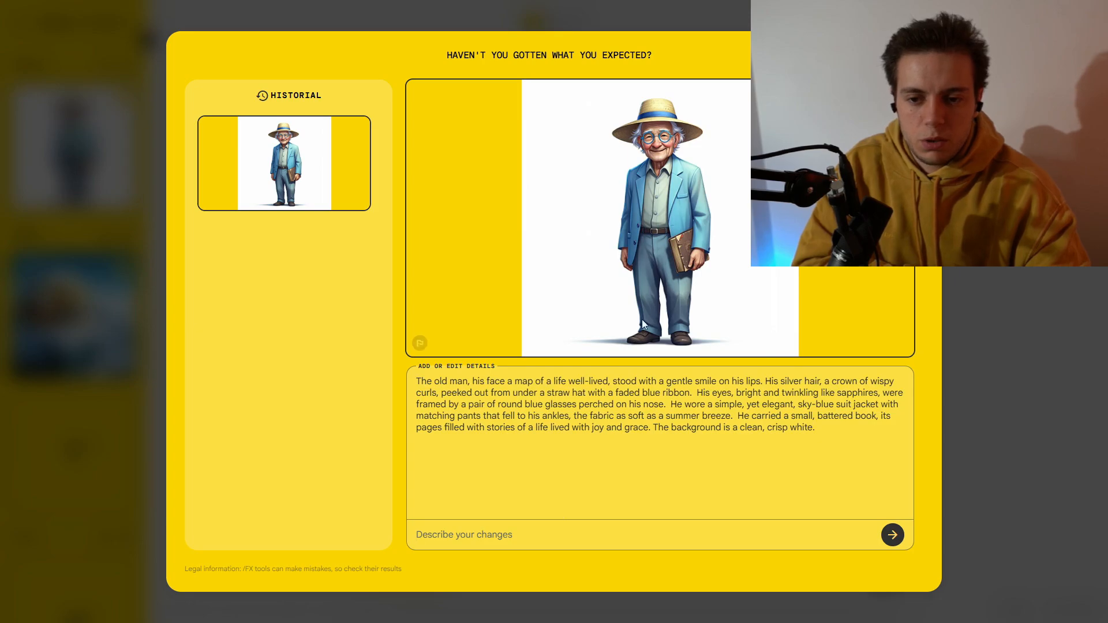
left_click(538, 523)
type("Red suit")
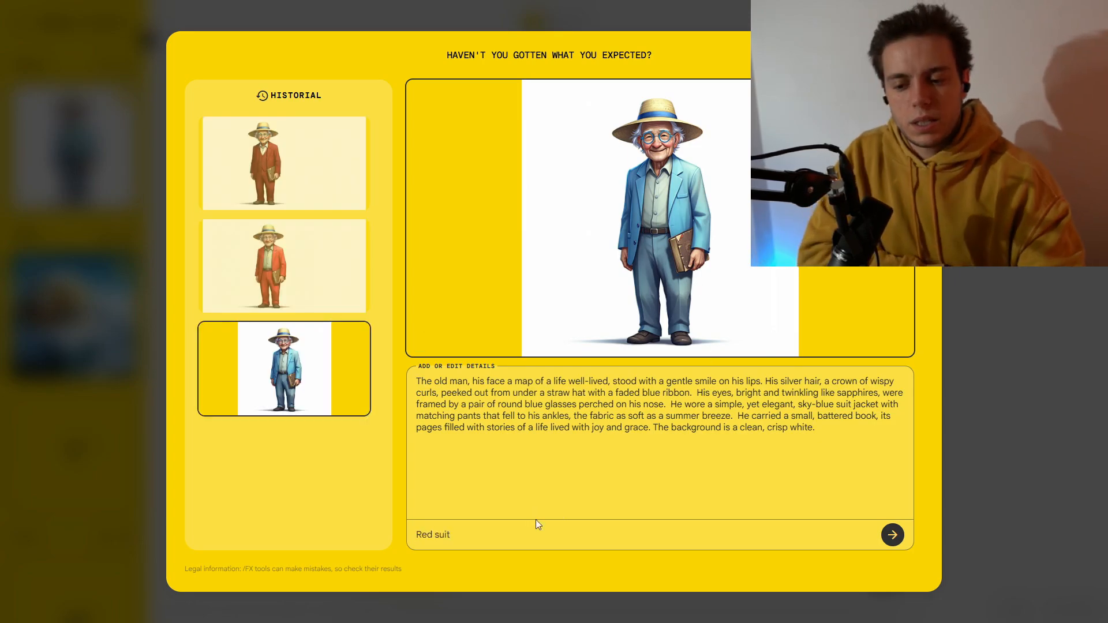
left_click_drag(535, 524, 410, 534)
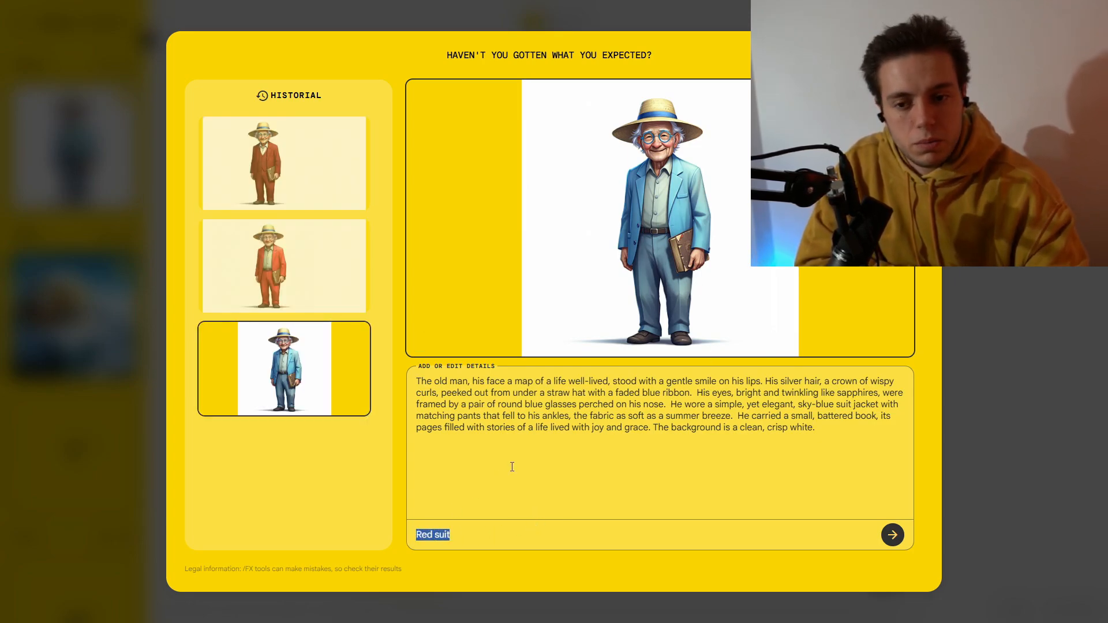
left_click(296, 263)
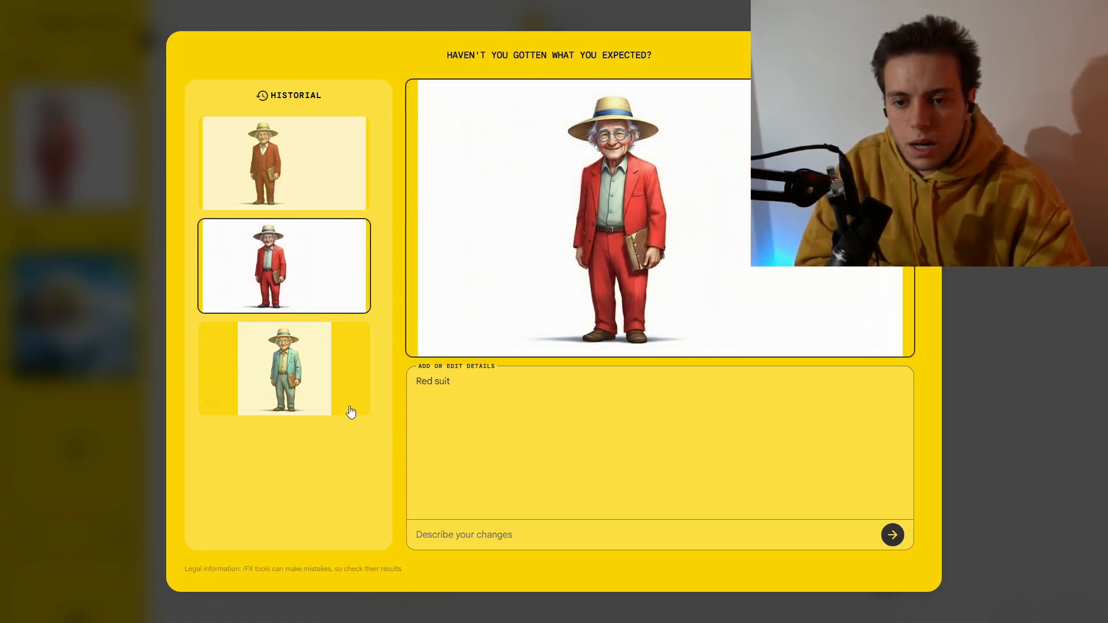
left_click(298, 157)
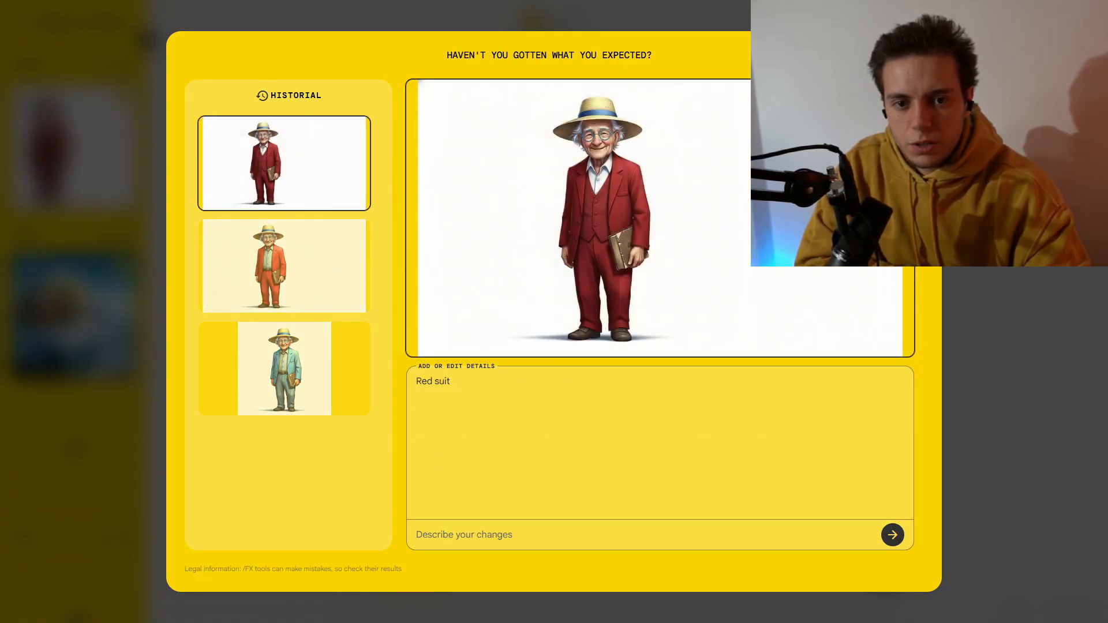
left_click(912, 56)
Step: Reopen the subject's edit history and restore its original blue-suit version
mouse_move(107, 138)
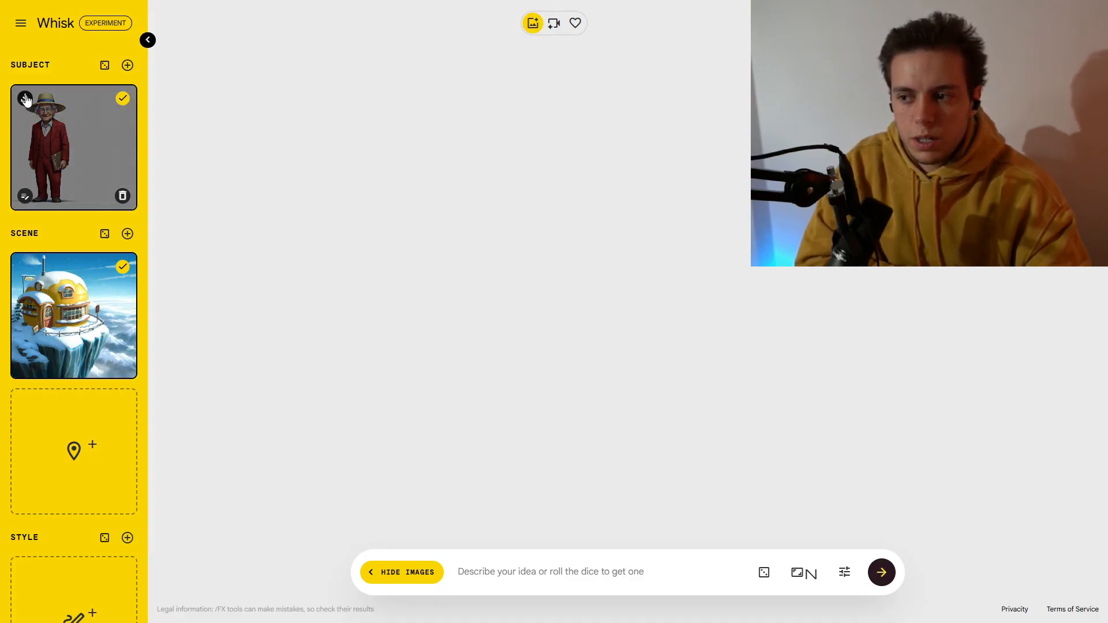
left_click(23, 196)
left_click(282, 369)
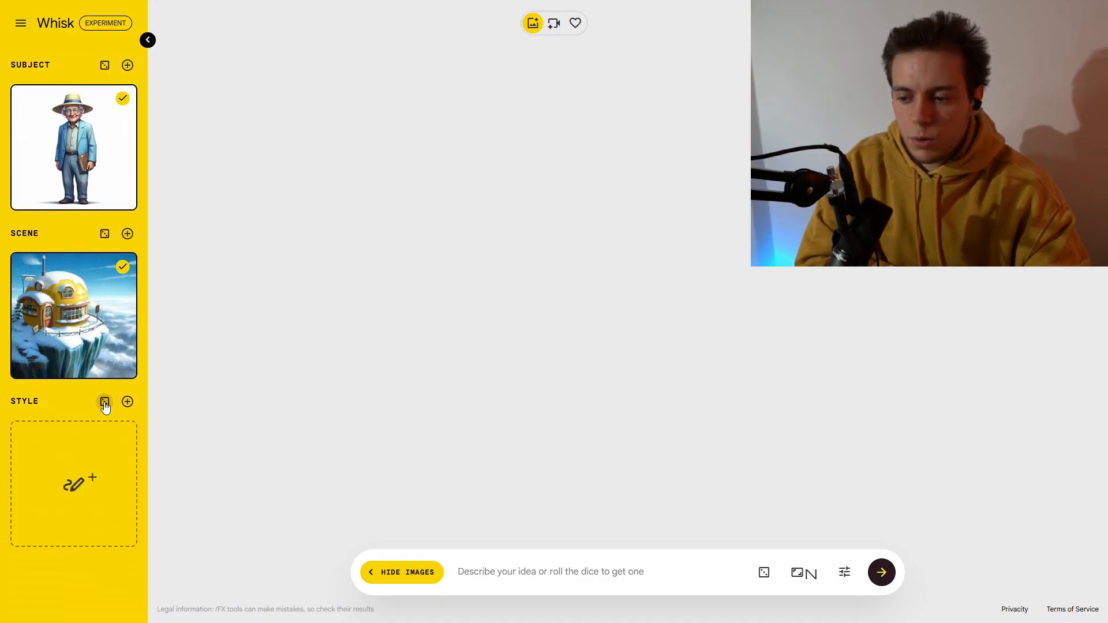
Step: Generate random style images with the dice and scroll through the style list
left_click(104, 402)
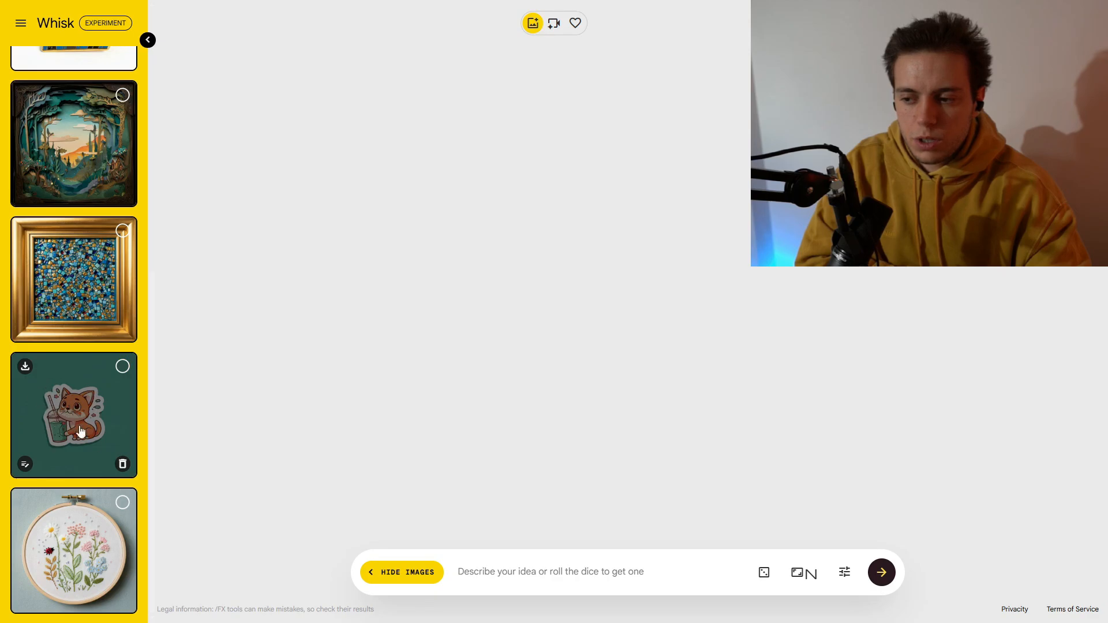
scroll(81, 432, "up", 1)
scroll(129, 501, "down", 1)
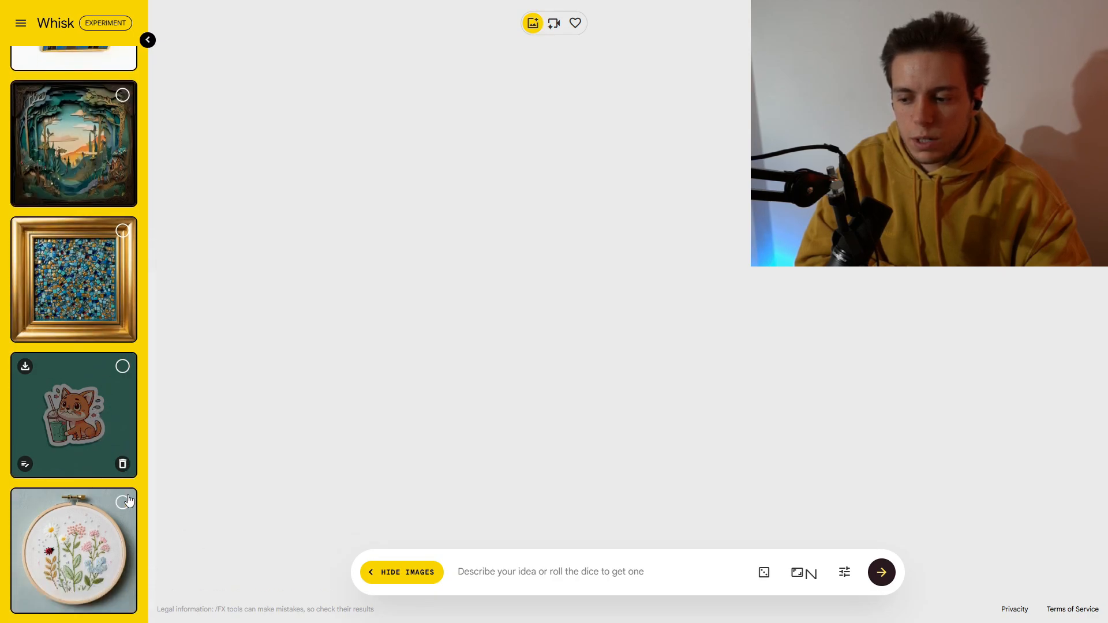
scroll(143, 520, "up", 5)
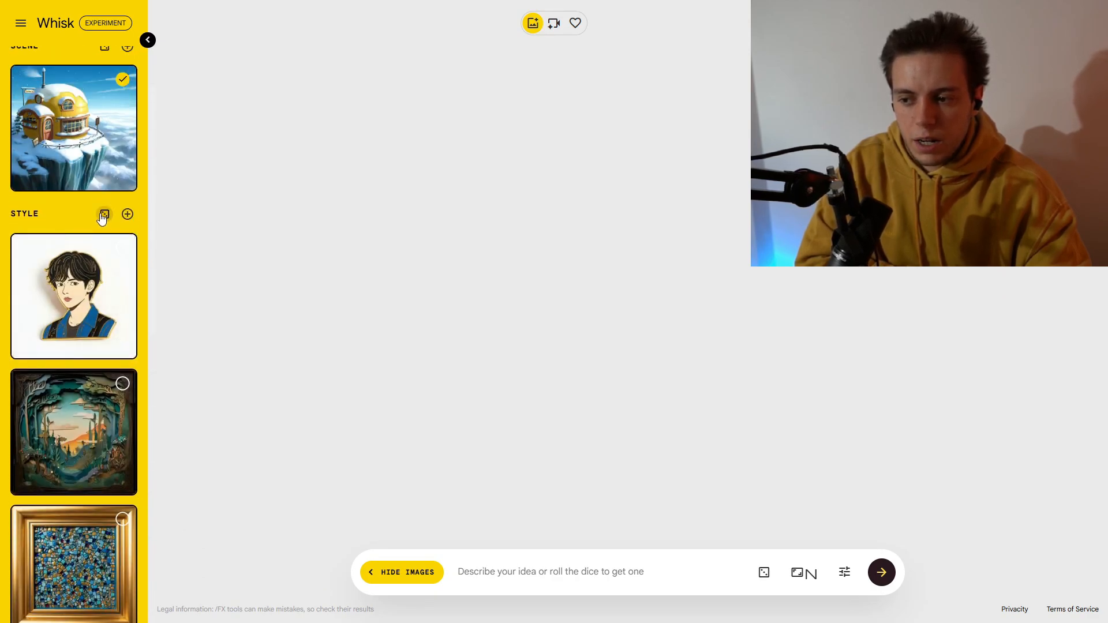
scroll(102, 217, "down", 10)
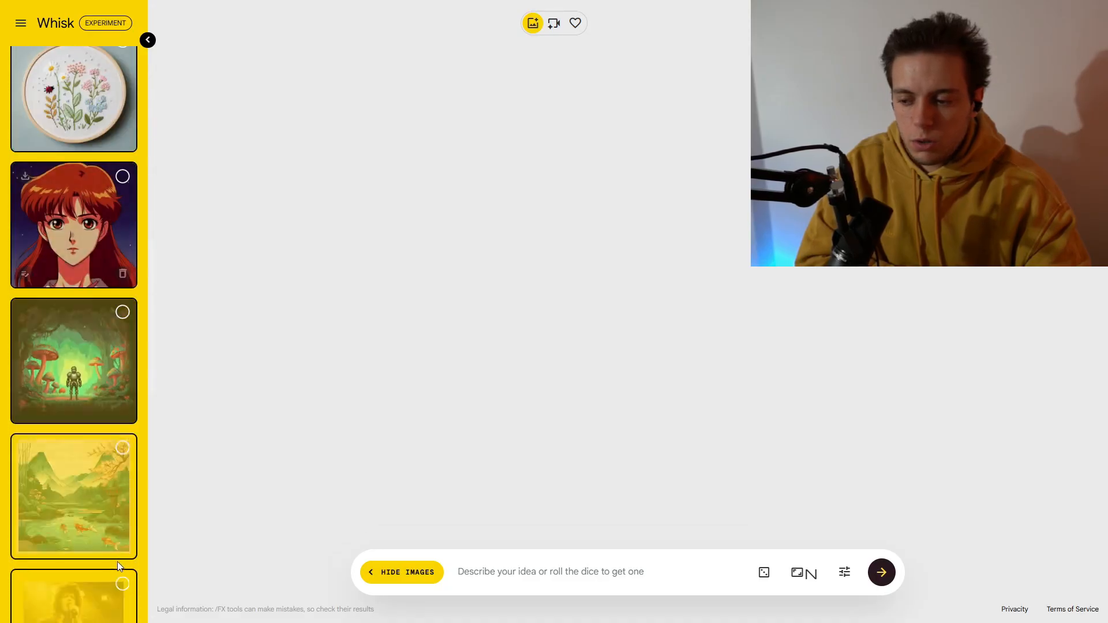
scroll(123, 320, "down", 5)
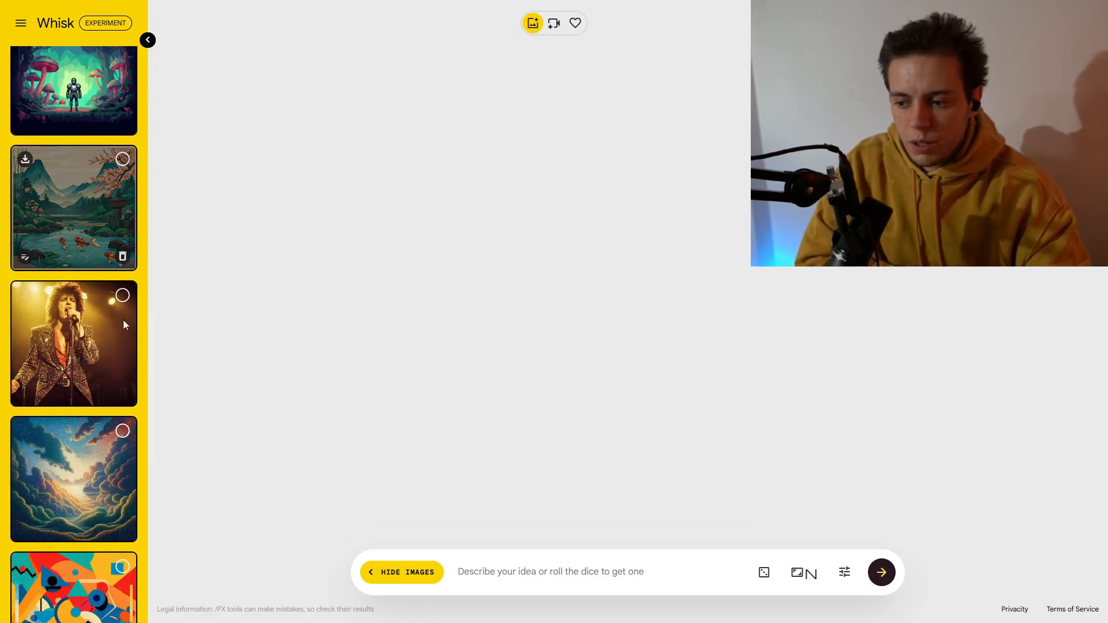
scroll(123, 532, "down", 8)
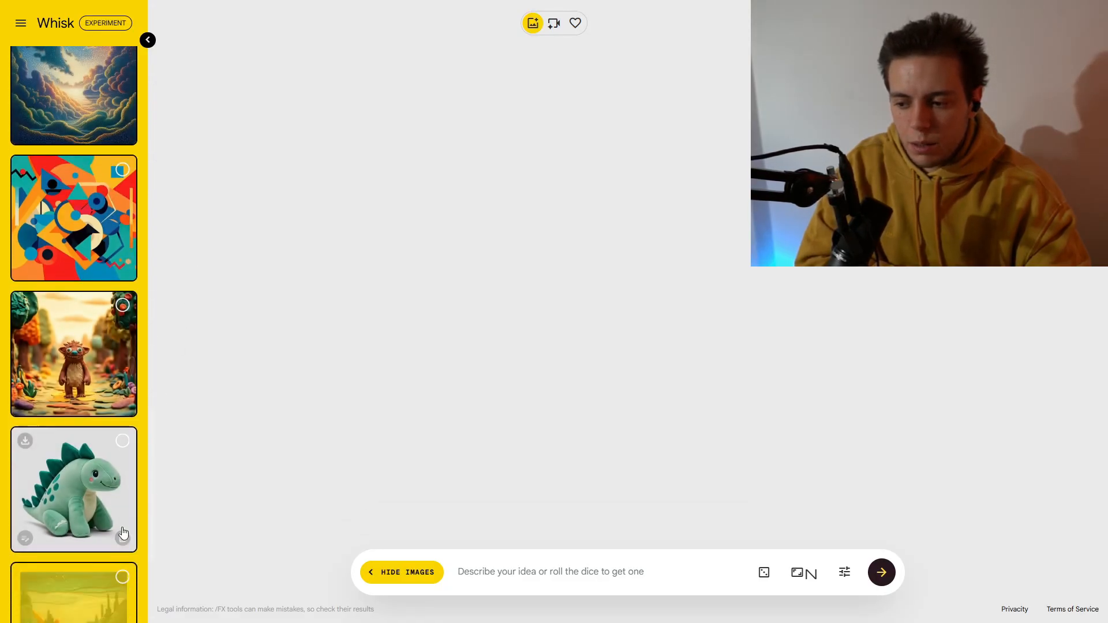
scroll(123, 600, "up", 9)
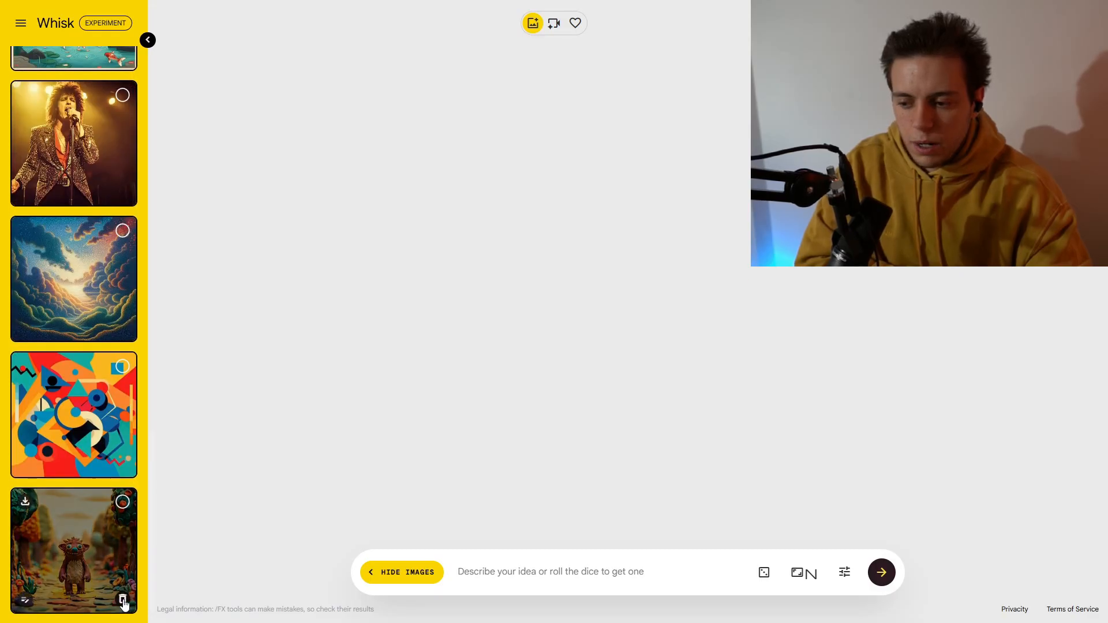
Step: Delete the koi pond and cat sticker style images and select the anime girl style
scroll(123, 600, "up", 4)
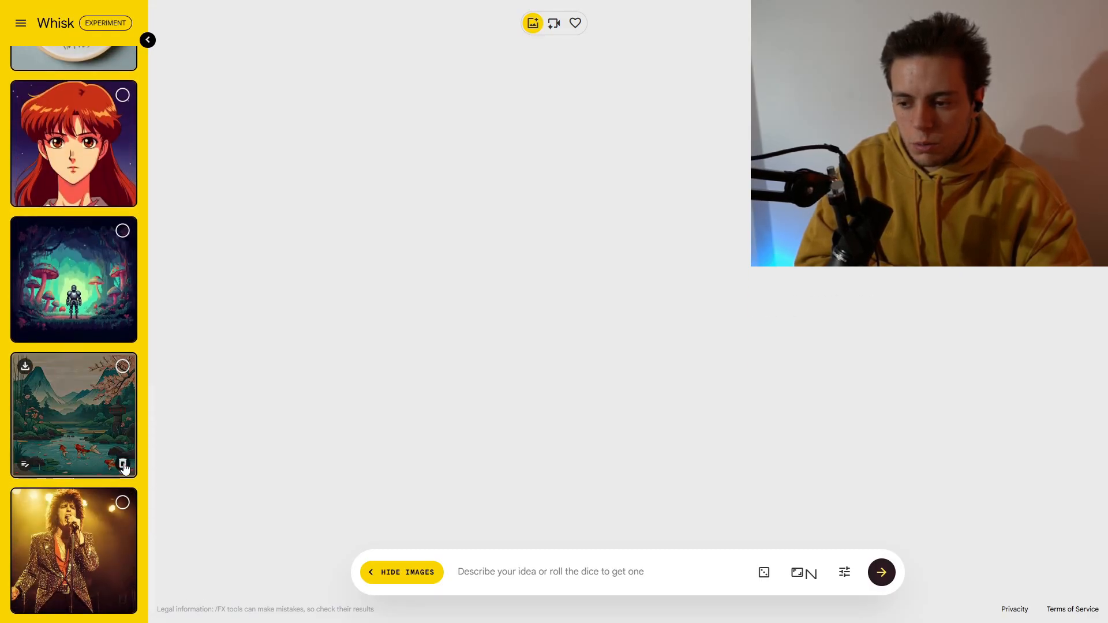
left_click(123, 463)
left_click(122, 194)
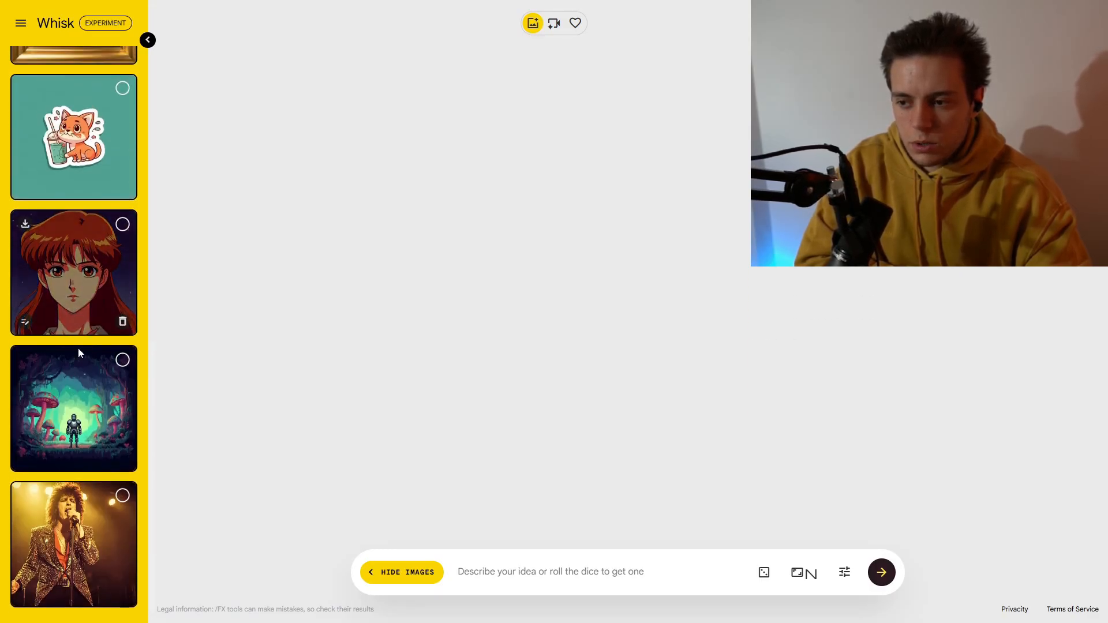
scroll(129, 369, "up", 5)
left_click(129, 418)
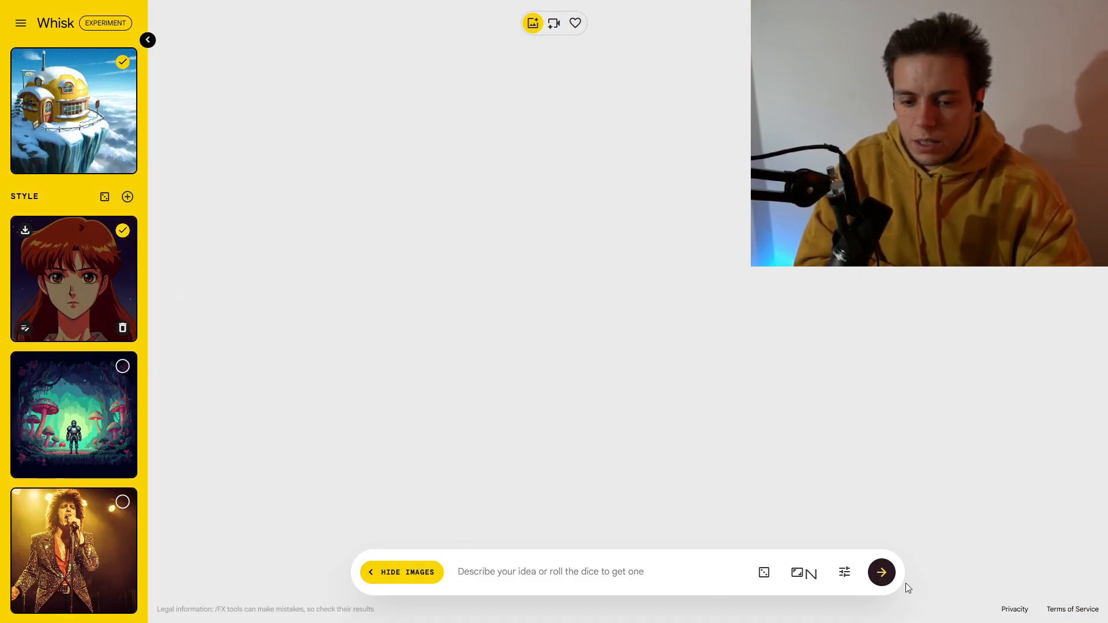
Step: Generate images combining the old man subject, yellow dome scene and anime girl style
left_click(881, 574)
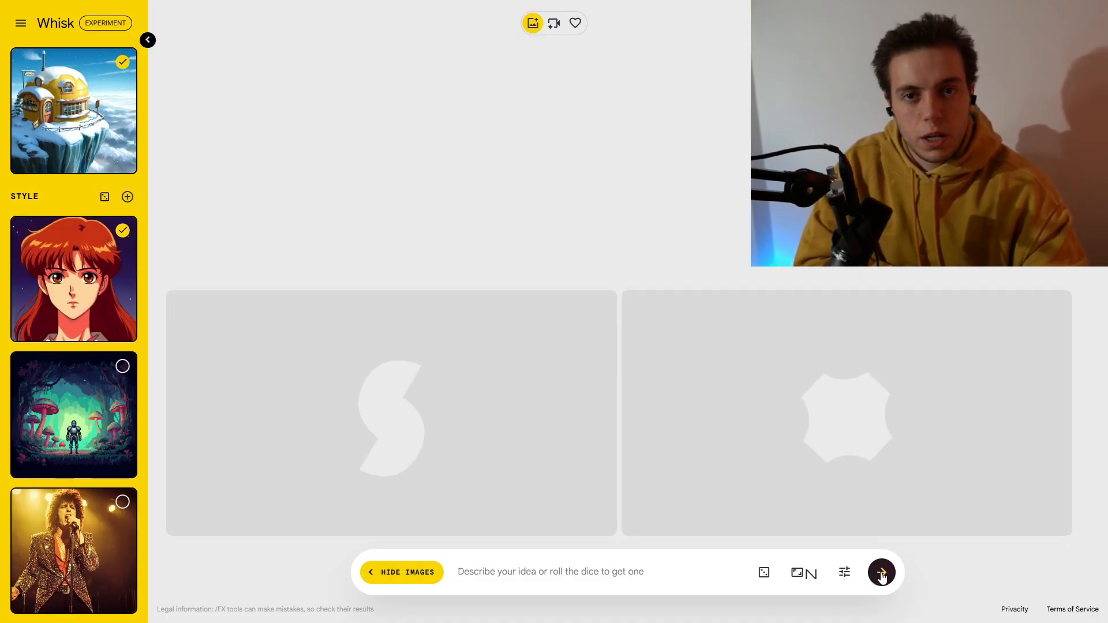
left_click(541, 571)
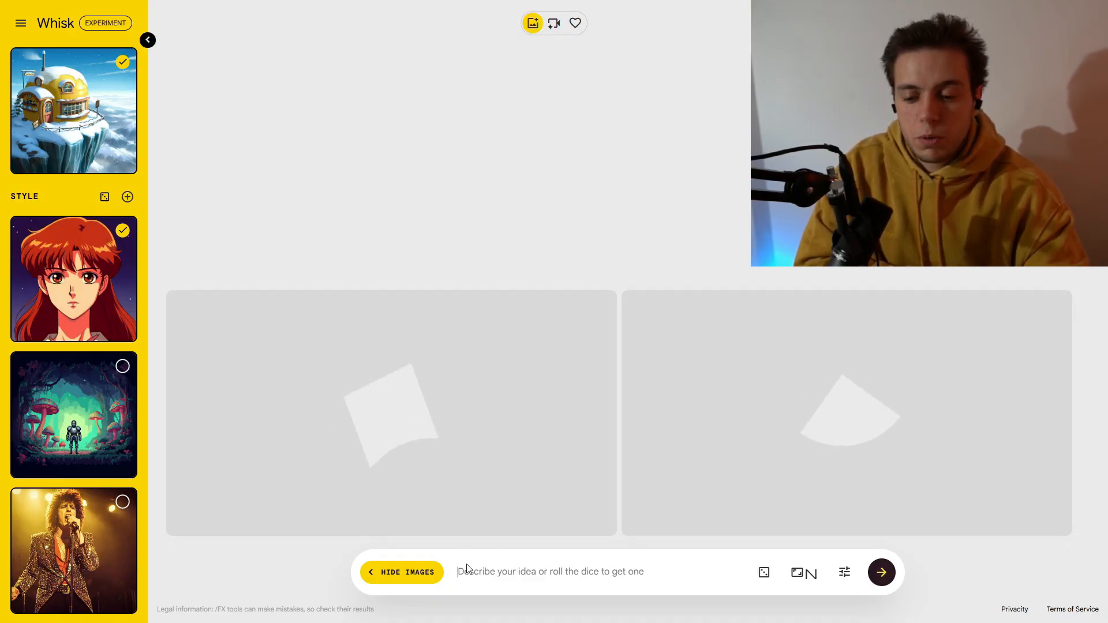
scroll(127, 334, "up", 2)
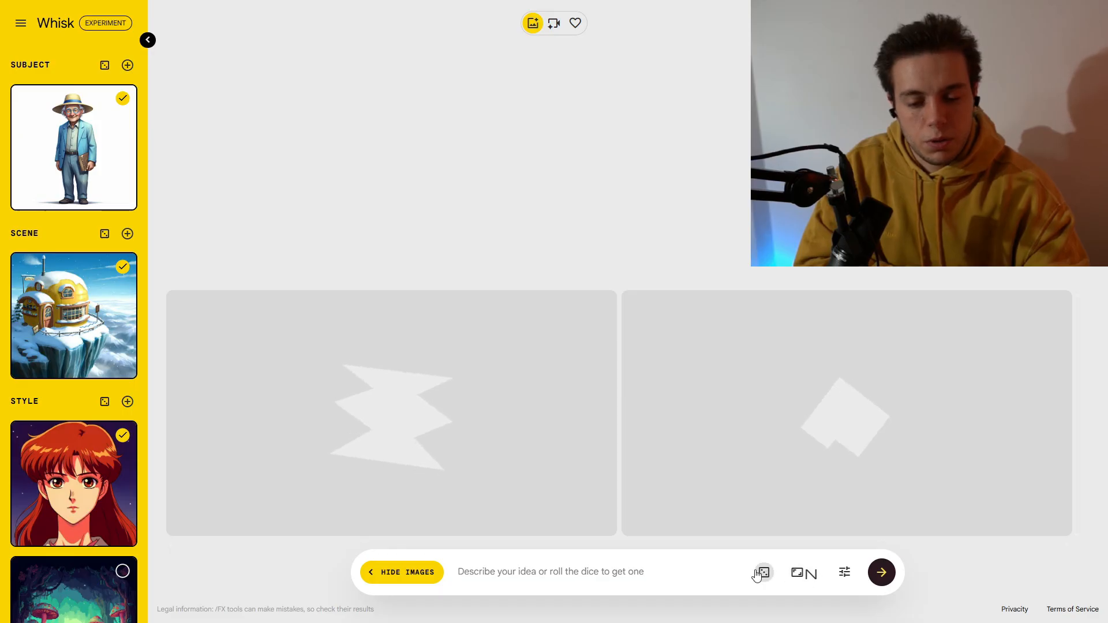
left_click(763, 573)
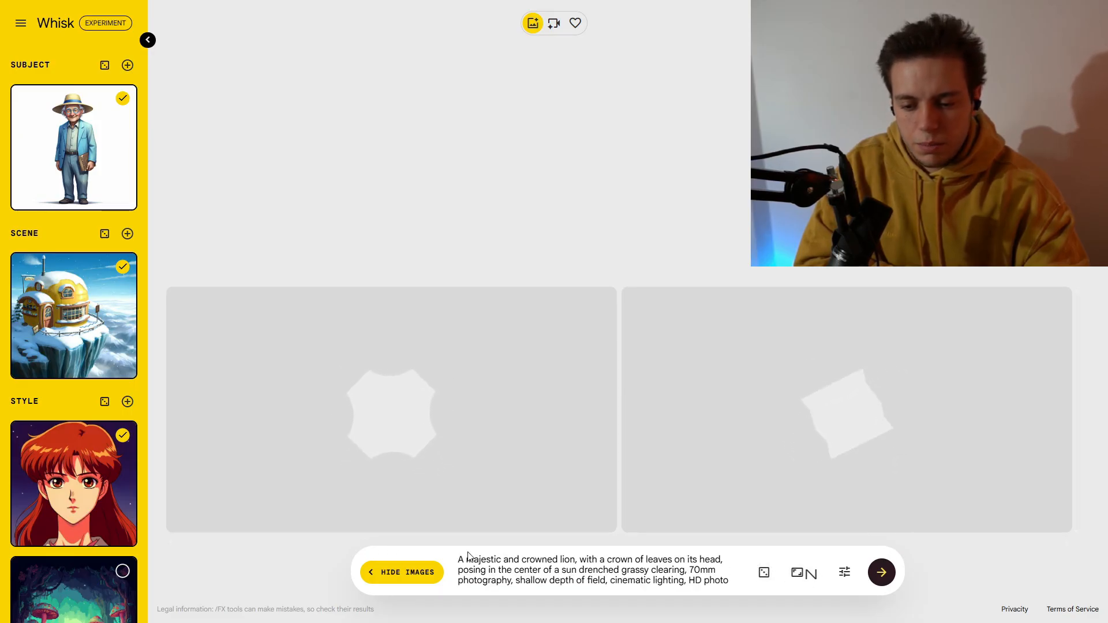
left_click_drag(460, 558, 666, 594)
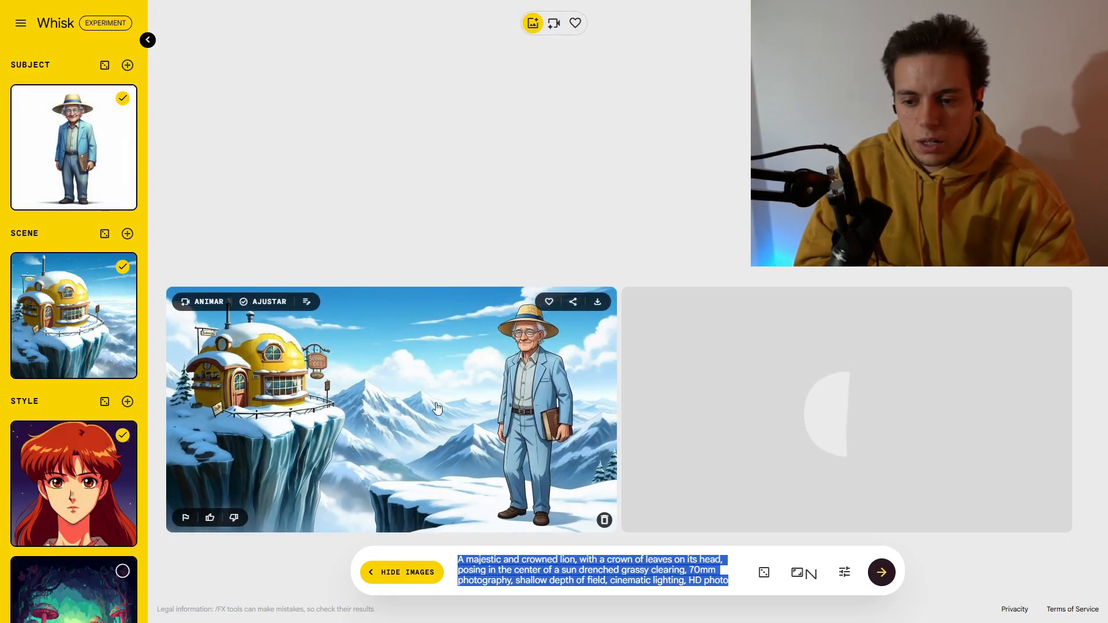
key("BackSpace")
left_click(803, 573)
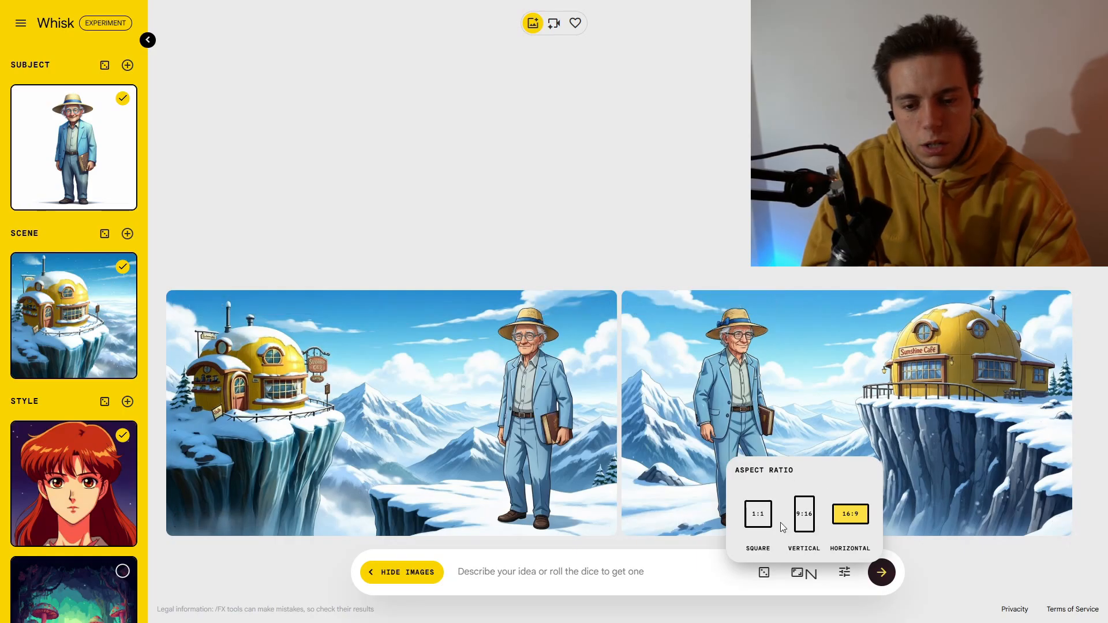
left_click(664, 575)
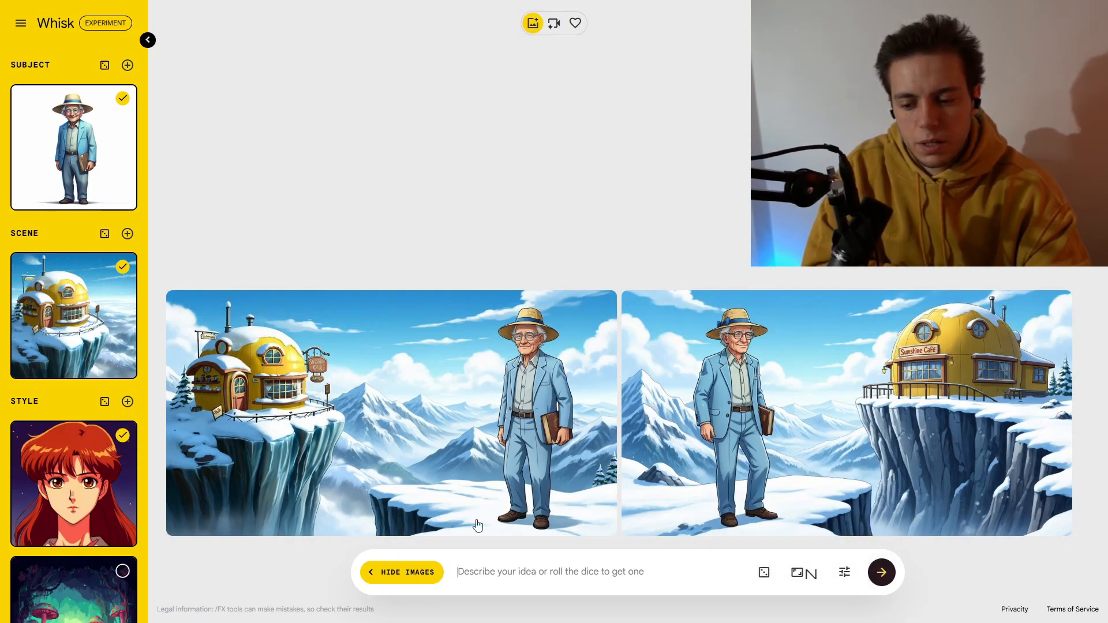
Step: Deselect the anime girl style and select the mushroom forest style instead
left_click(122, 438)
scroll(123, 453, "down", 2)
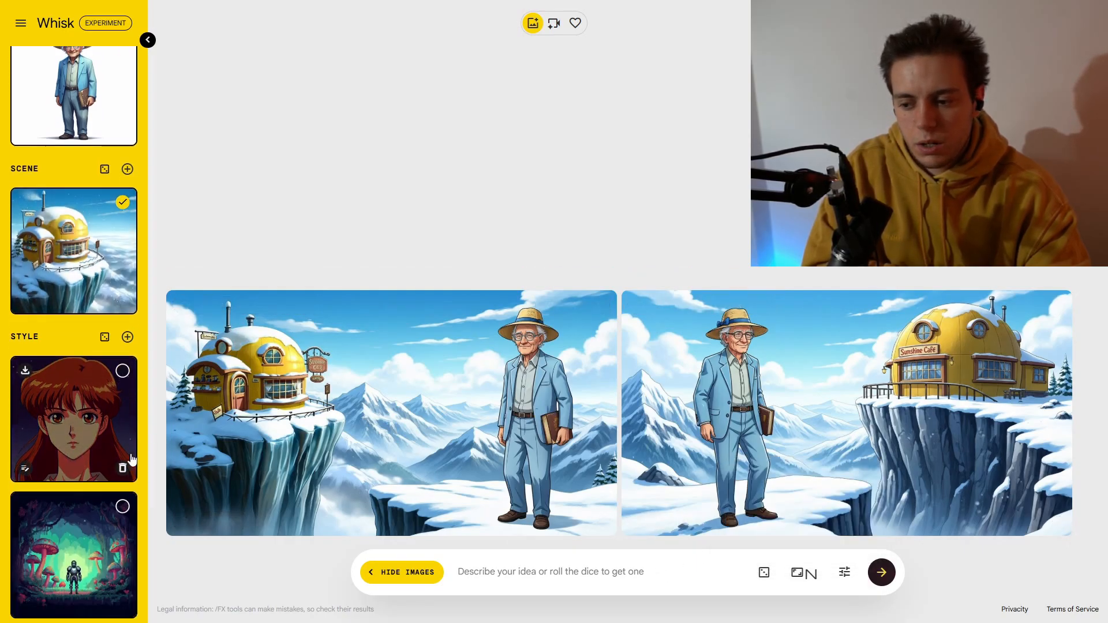
left_click(122, 456)
Step: Refine the first snowy cliff image with the instruction "Build a bridge" and generate the new versions
scroll(122, 456, "up", 2)
left_click(344, 379)
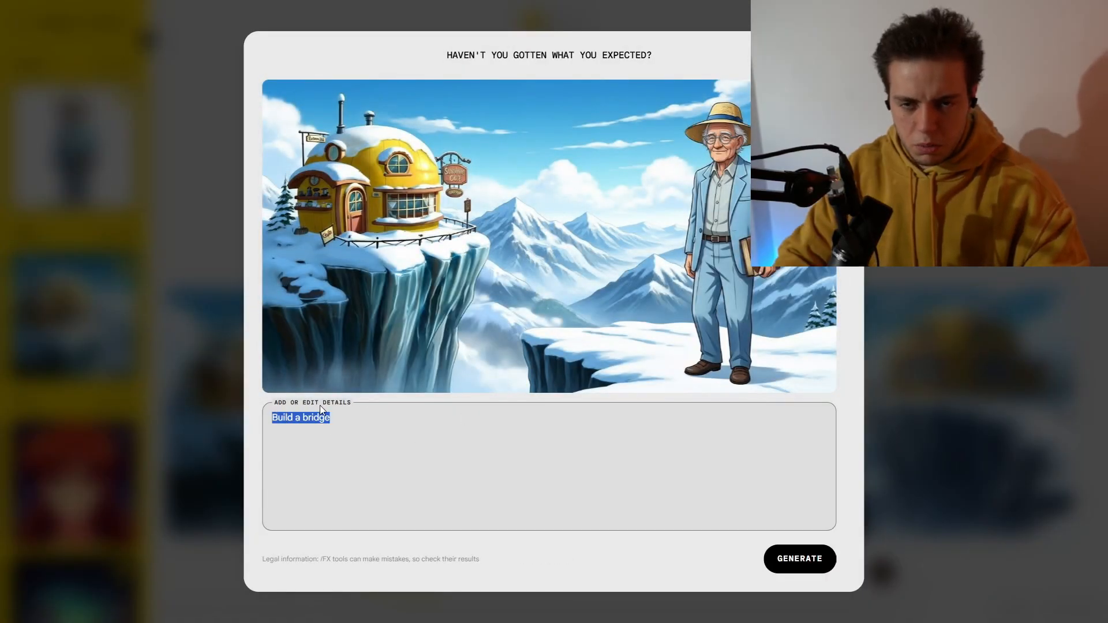
left_click(800, 558)
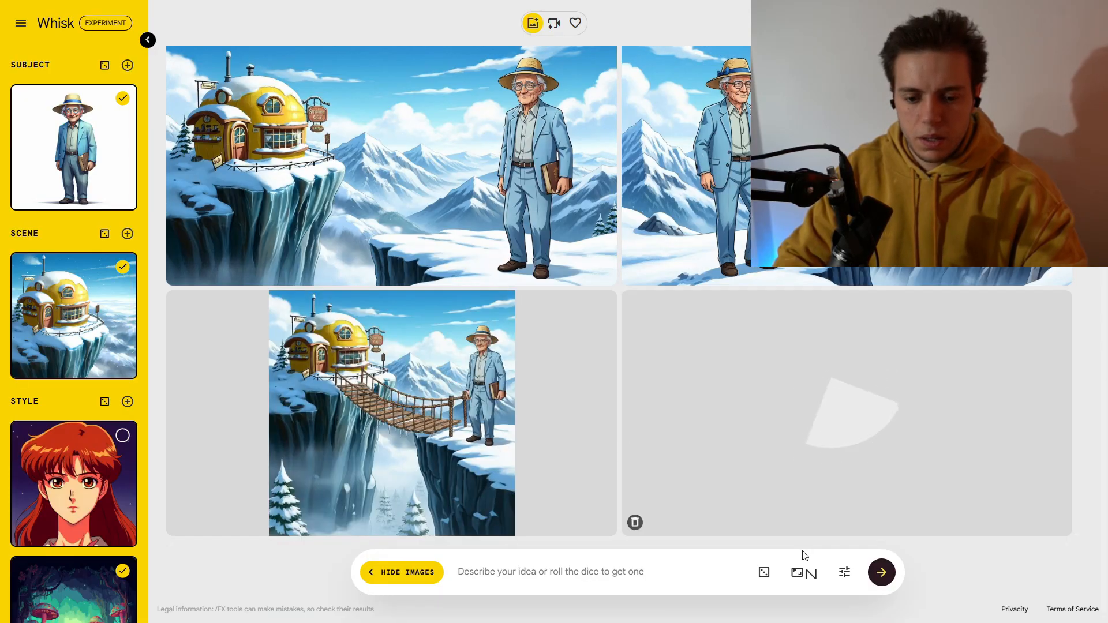
Step: Review the aspect ratio options and the refine dialog of the second bridge image
left_click(803, 573)
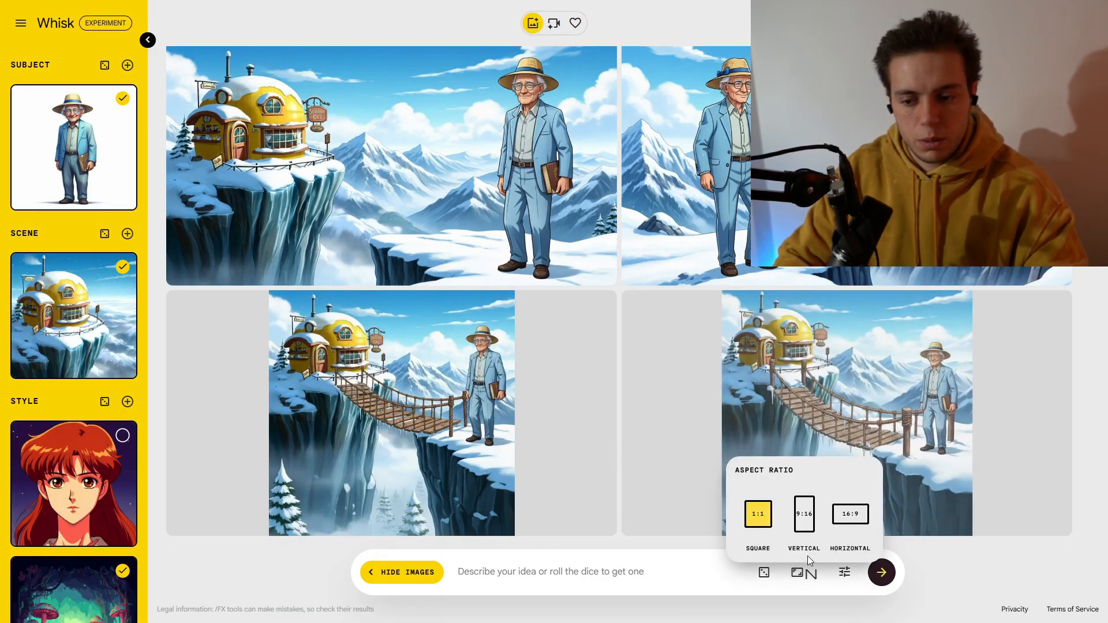
left_click(971, 557)
left_click(744, 306)
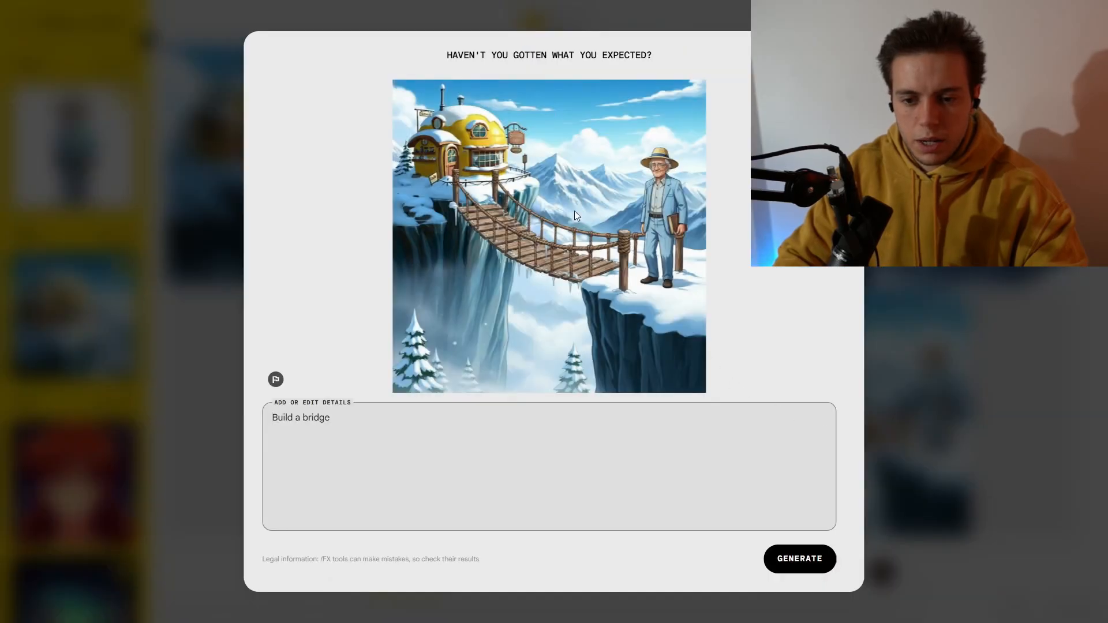
left_click(904, 343)
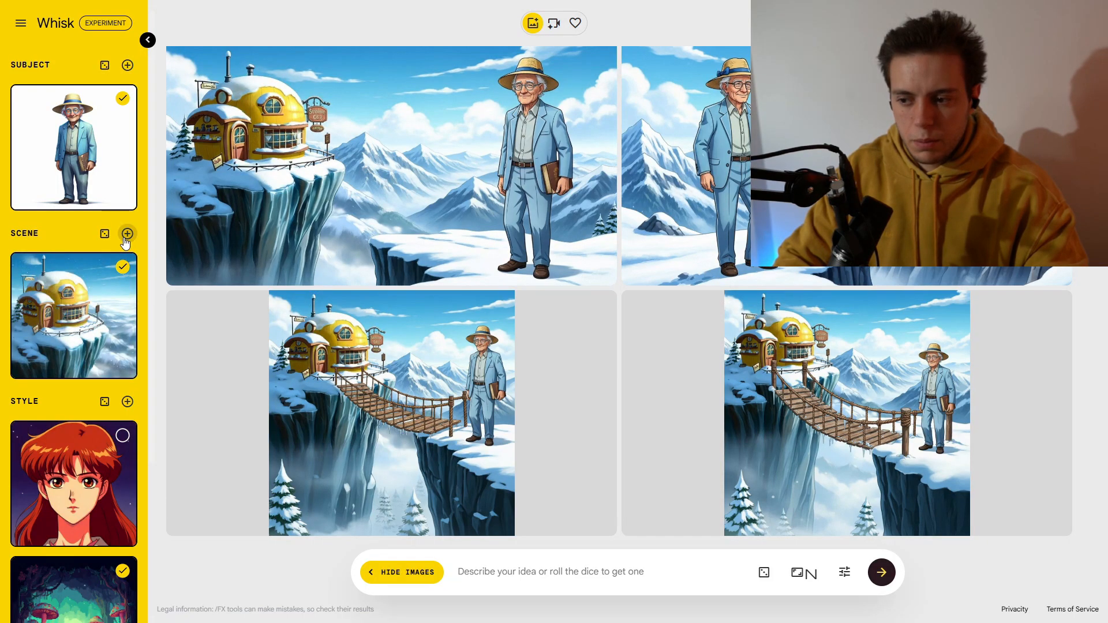
Step: Delete the anime girl image from the style list
scroll(123, 238, "down", 3)
scroll(124, 325, "down", 3)
scroll(123, 326, "down", 3)
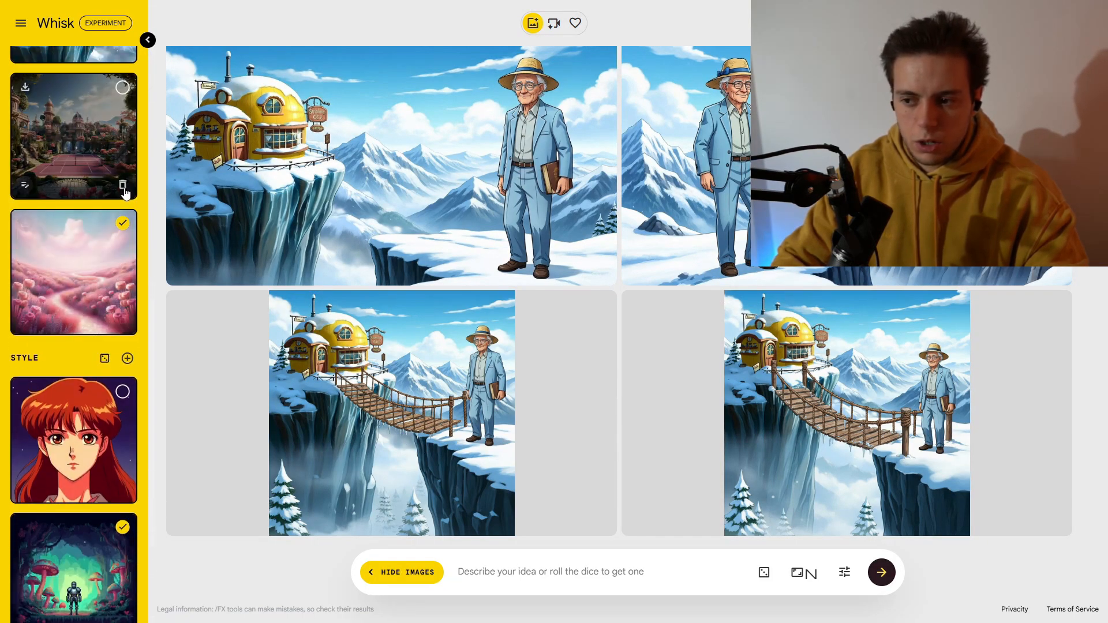
scroll(127, 329, "up", 10)
scroll(128, 330, "down", 5)
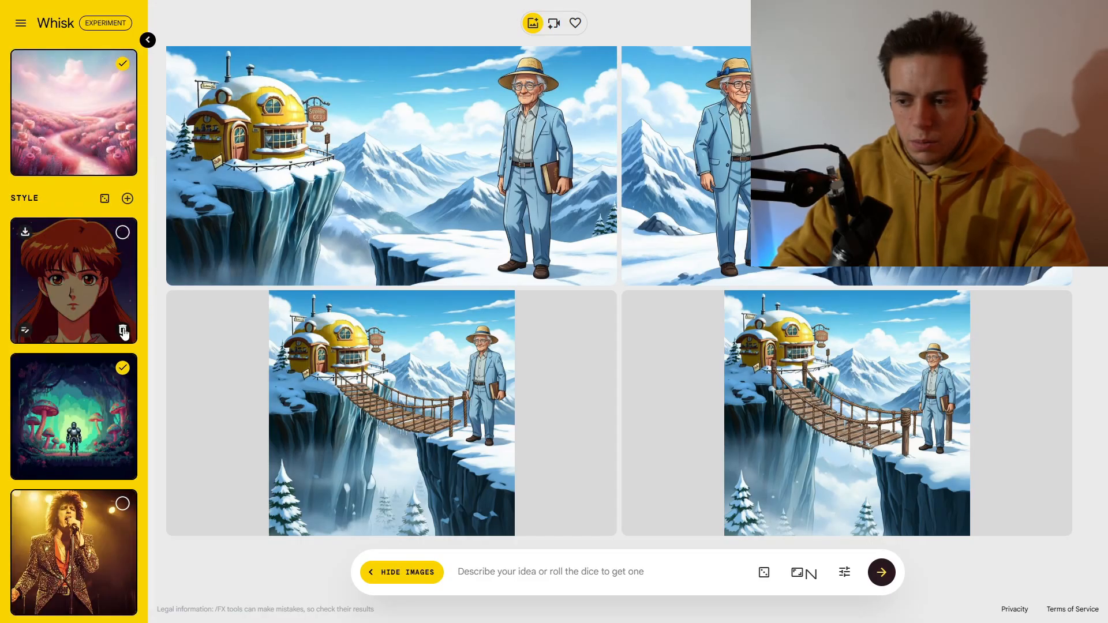
left_click(123, 331)
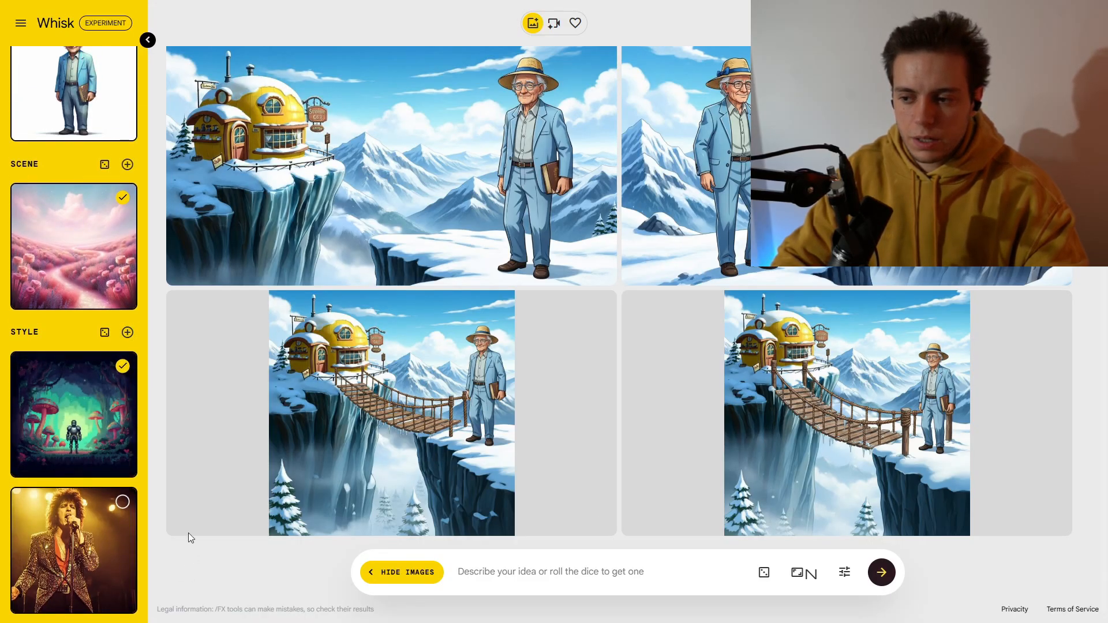
Step: Roll a random subject image with the subject dice
left_click(104, 65)
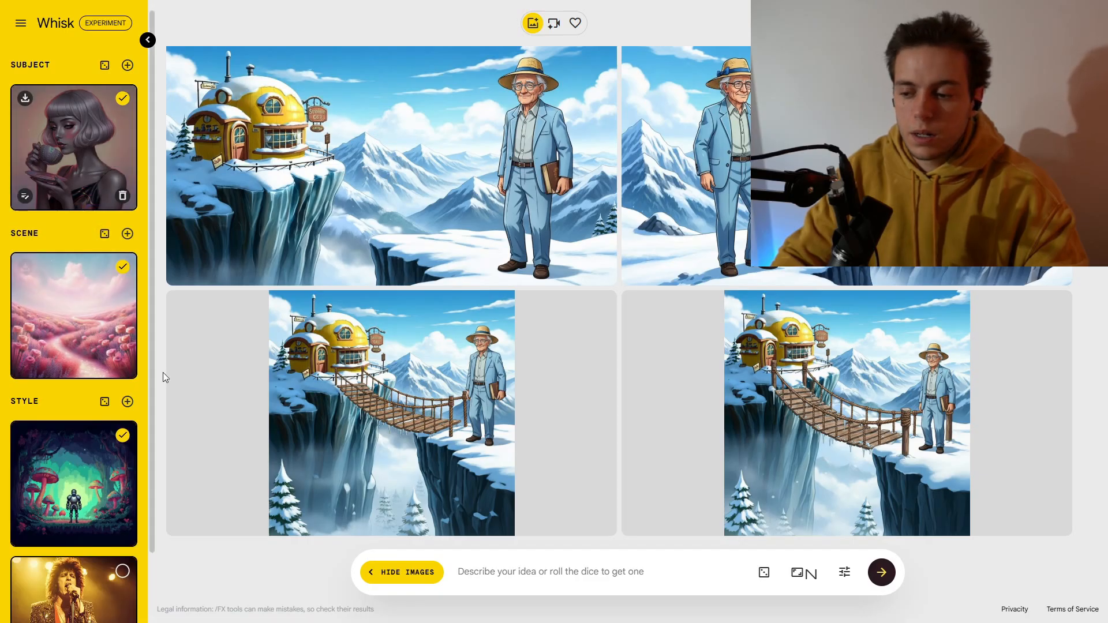
scroll(87, 230, "down", 1)
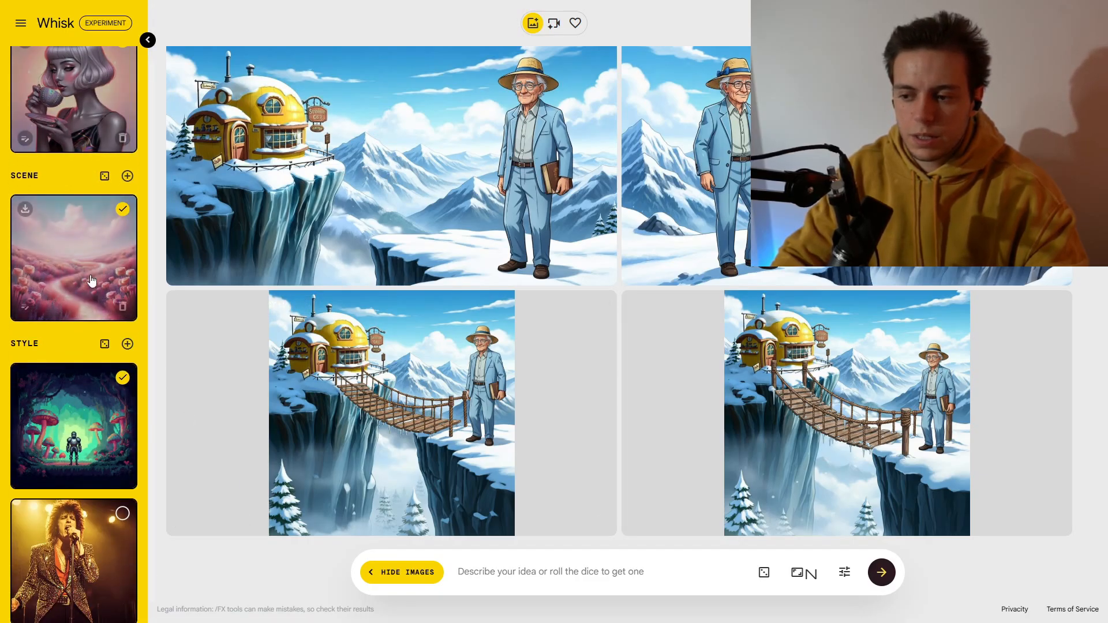
scroll(99, 320, "down", 1)
Step: Set the aspect ratio to 16:9 horizontal and generate new images
left_click(804, 573)
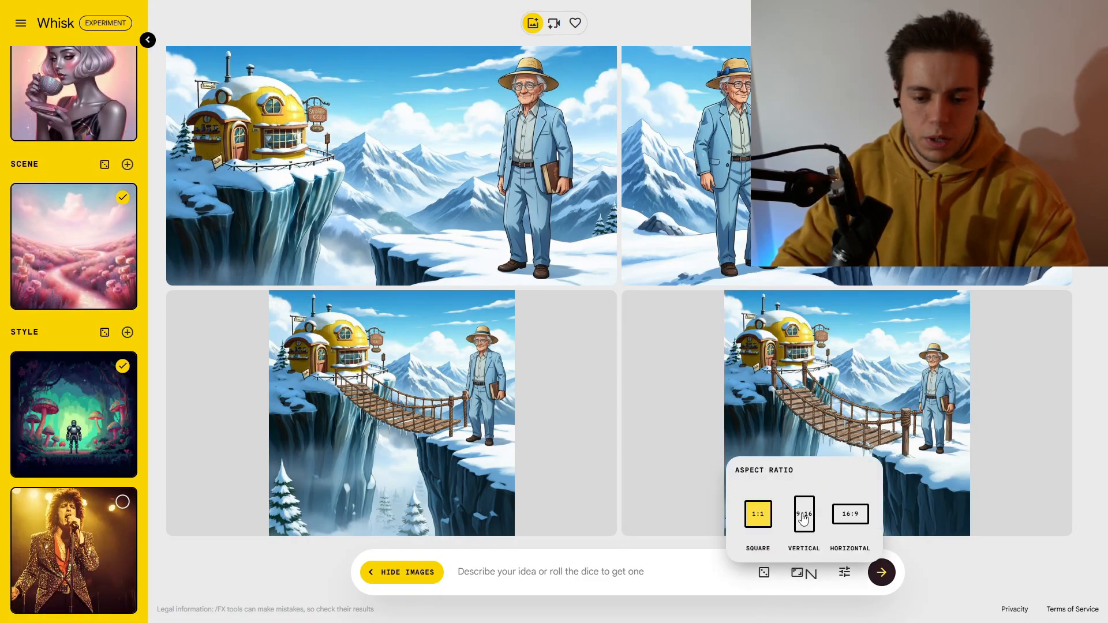
left_click(850, 514)
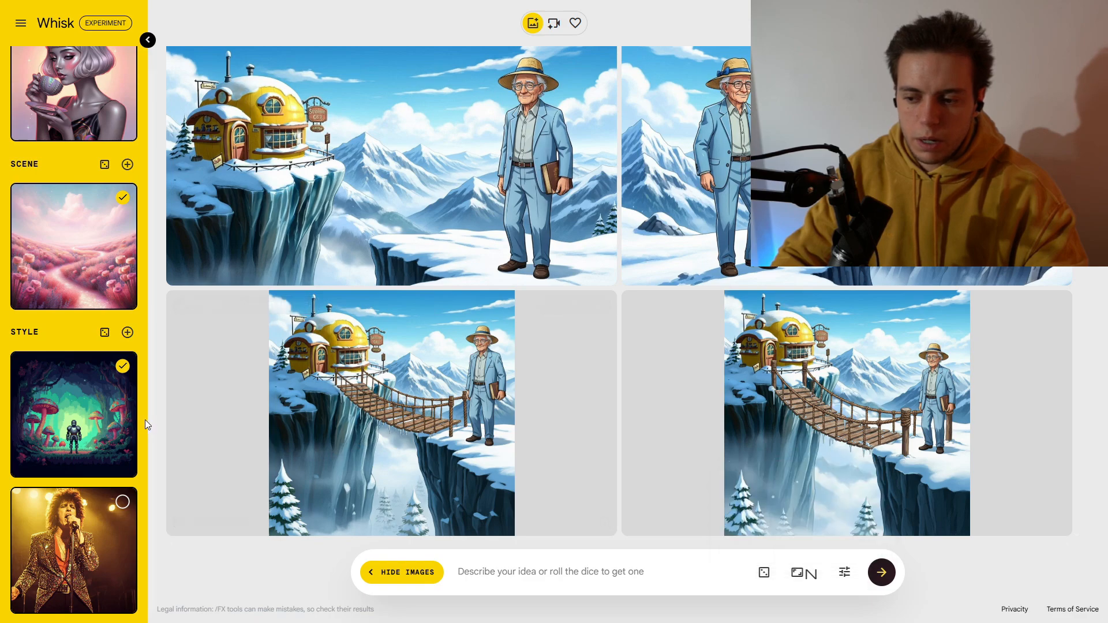
left_click(881, 578)
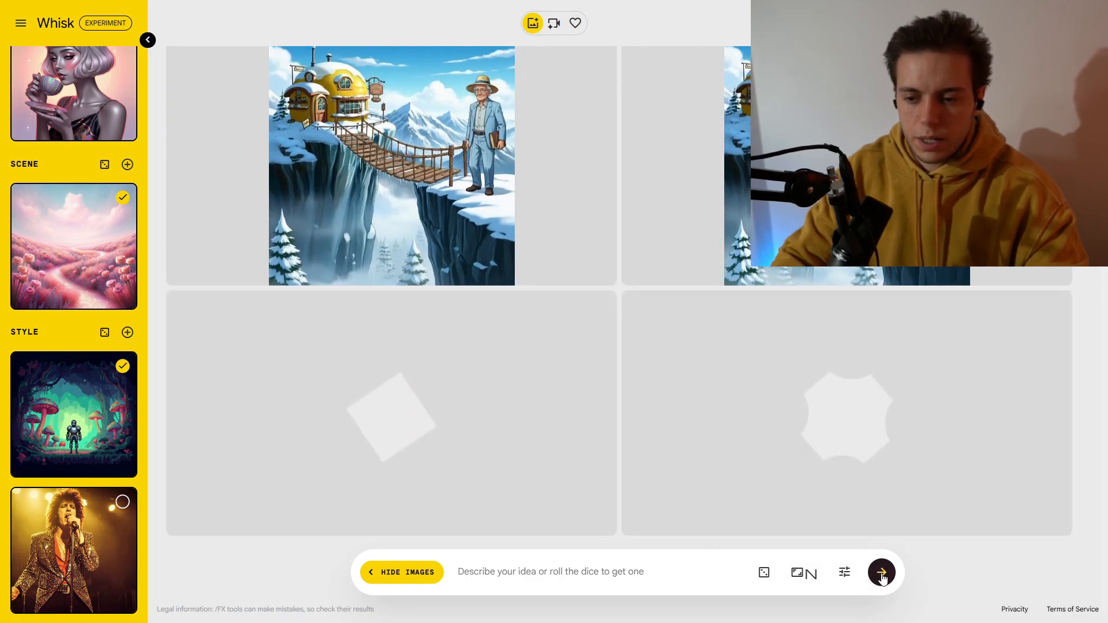
Step: Select the rock singer style and generate images with the teacup woman and pink flower field
left_click(122, 501)
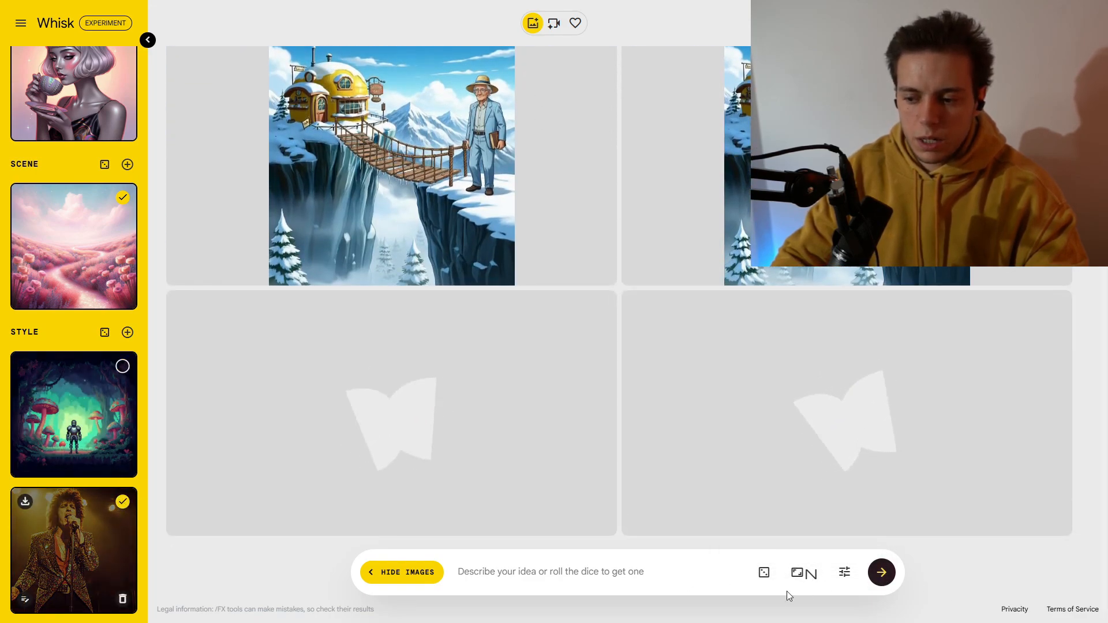
left_click(883, 572)
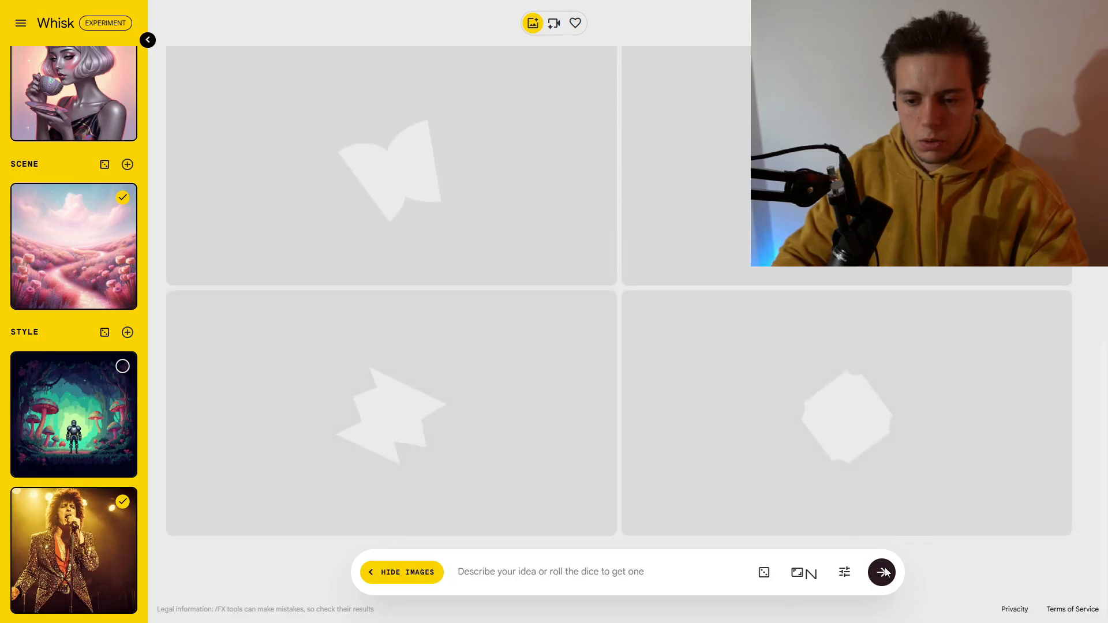
left_click(883, 575)
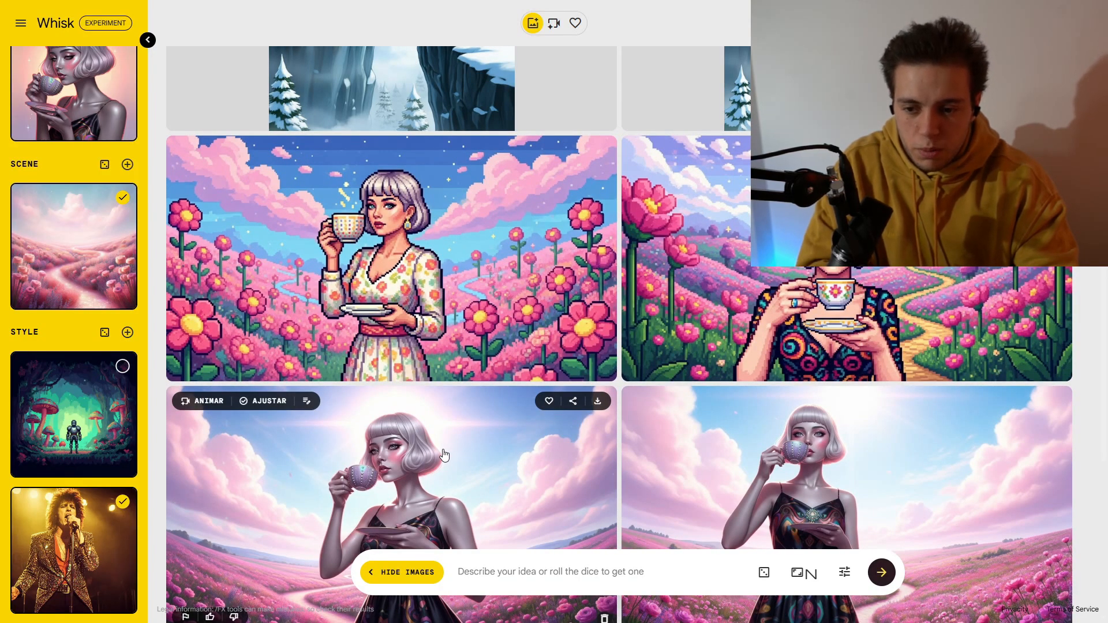
Step: Inspect the new teacup woman images, opening the refine dialogs of the two pixel-art versions
scroll(455, 506, "up", 3)
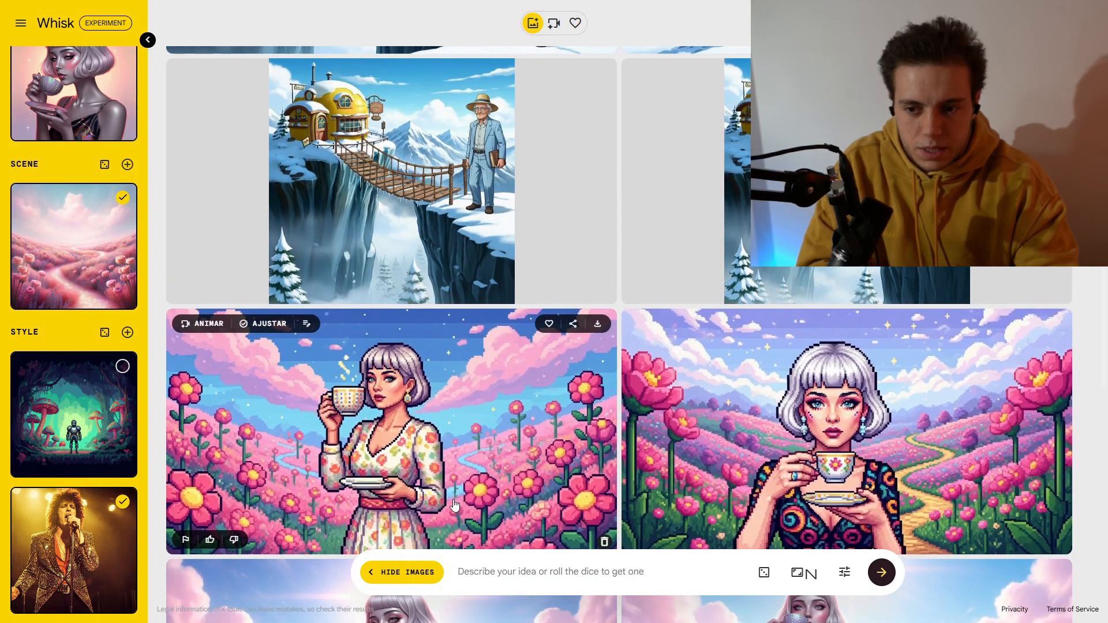
left_click(366, 439)
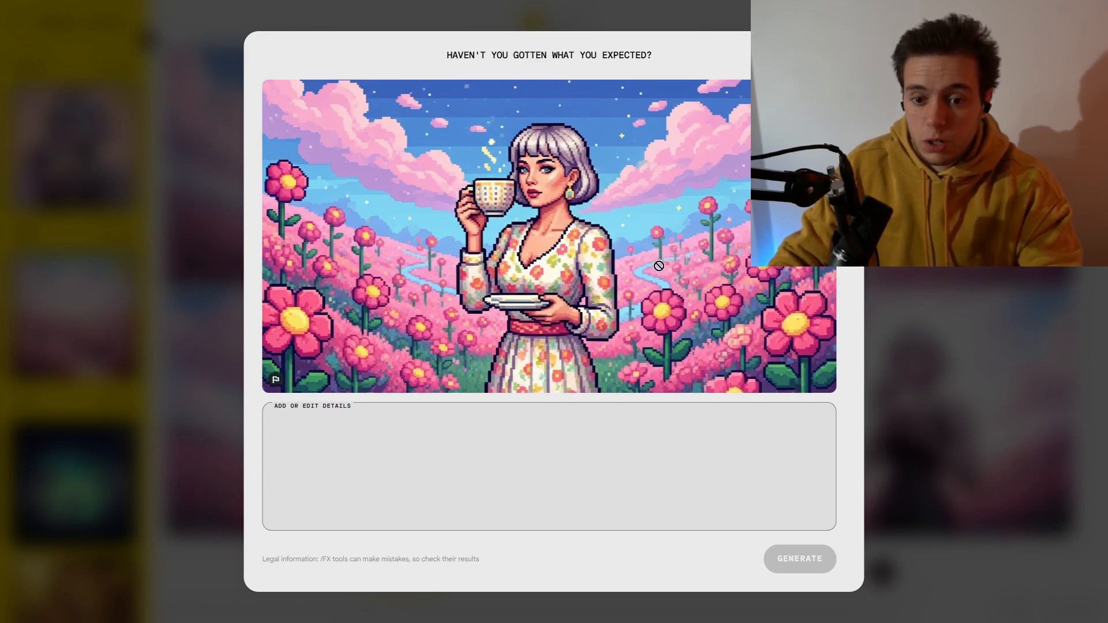
key("Escape")
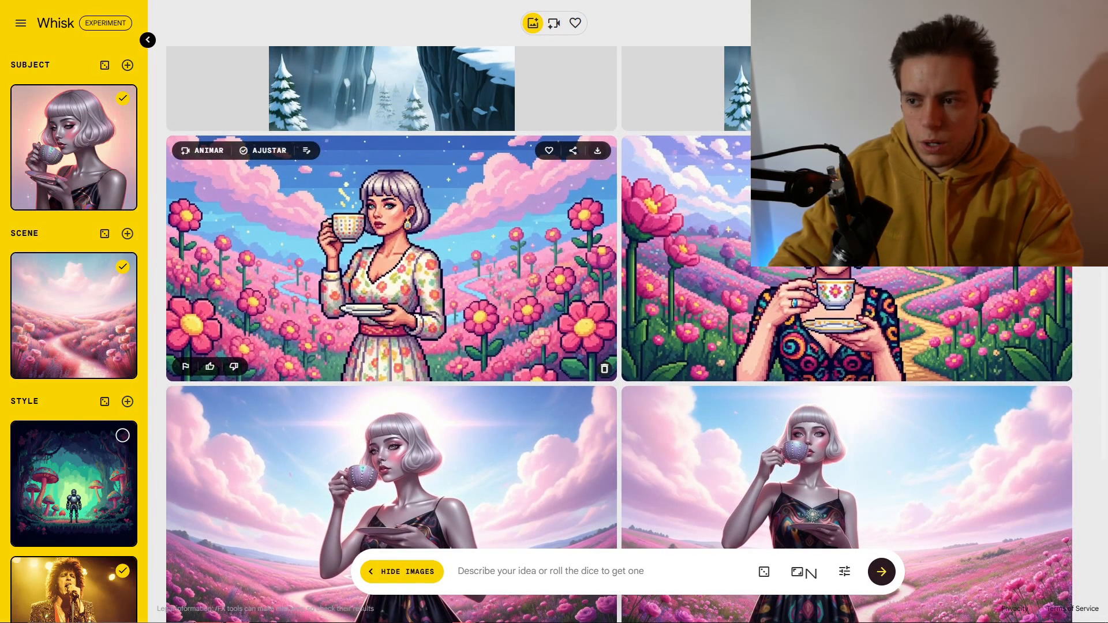
key("F11")
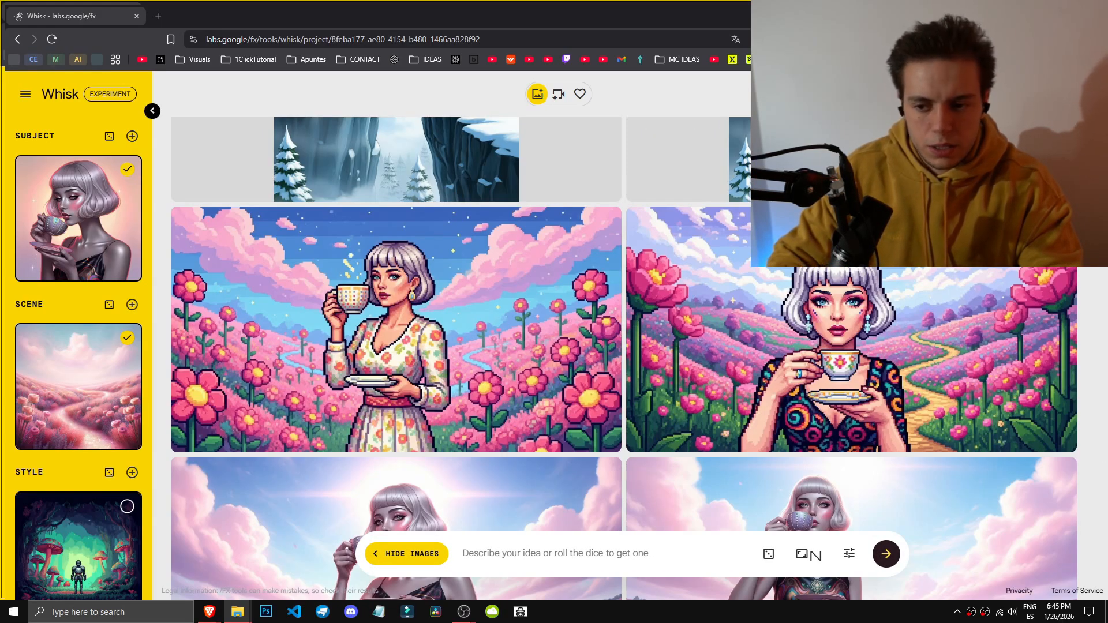
left_click(742, 348)
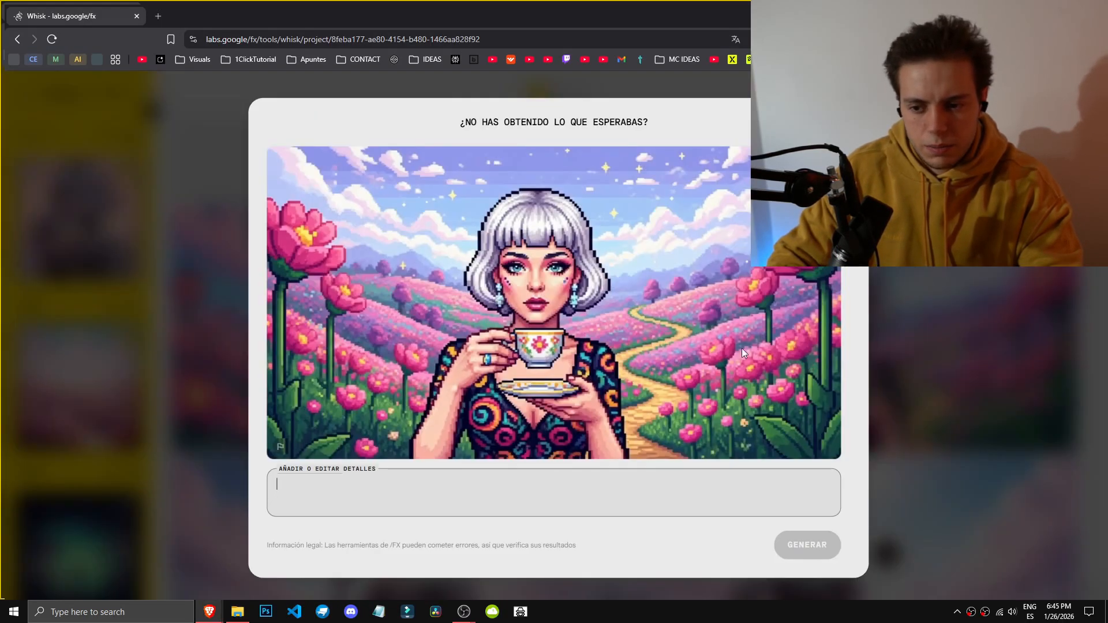
left_click(941, 299)
scroll(734, 302, "down", 5)
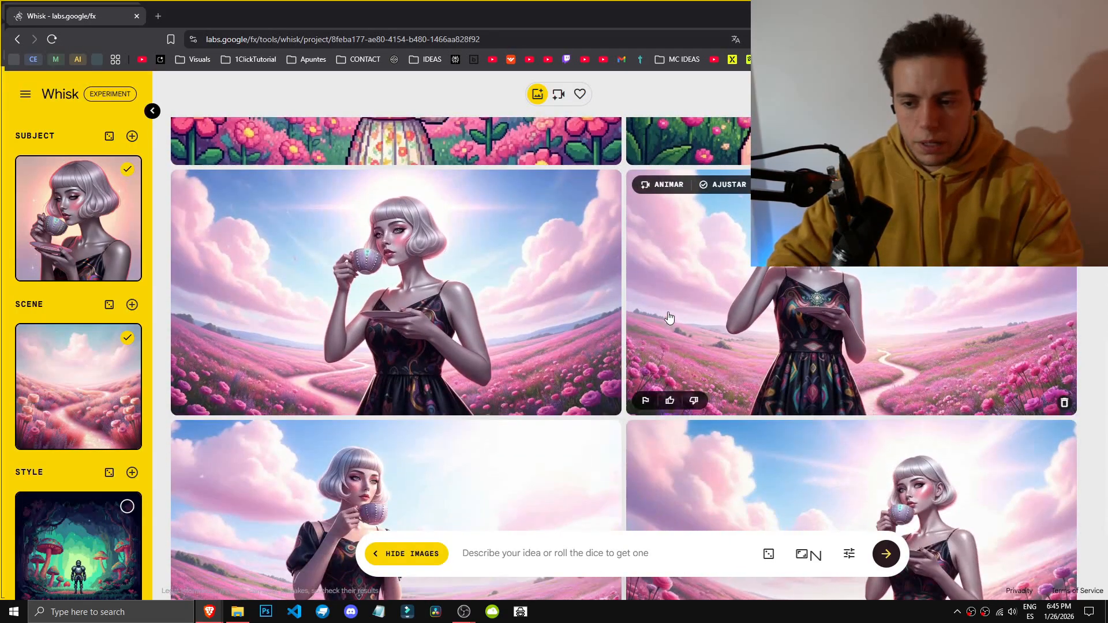
scroll(78, 404, "down", 3)
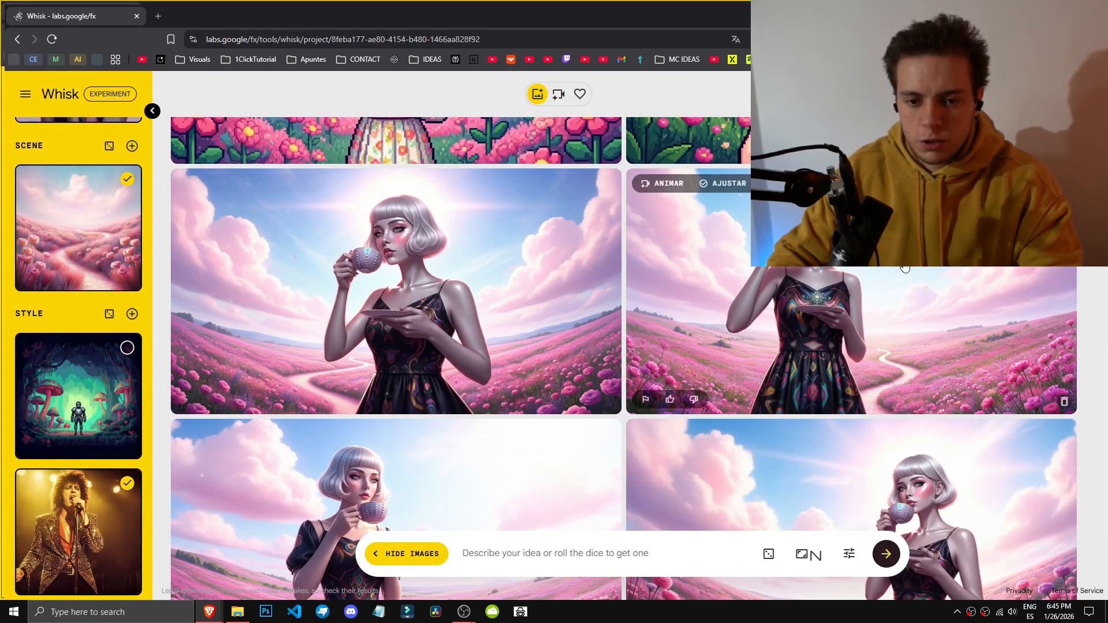
scroll(398, 369, "up", 4)
scroll(381, 406, "down", 4)
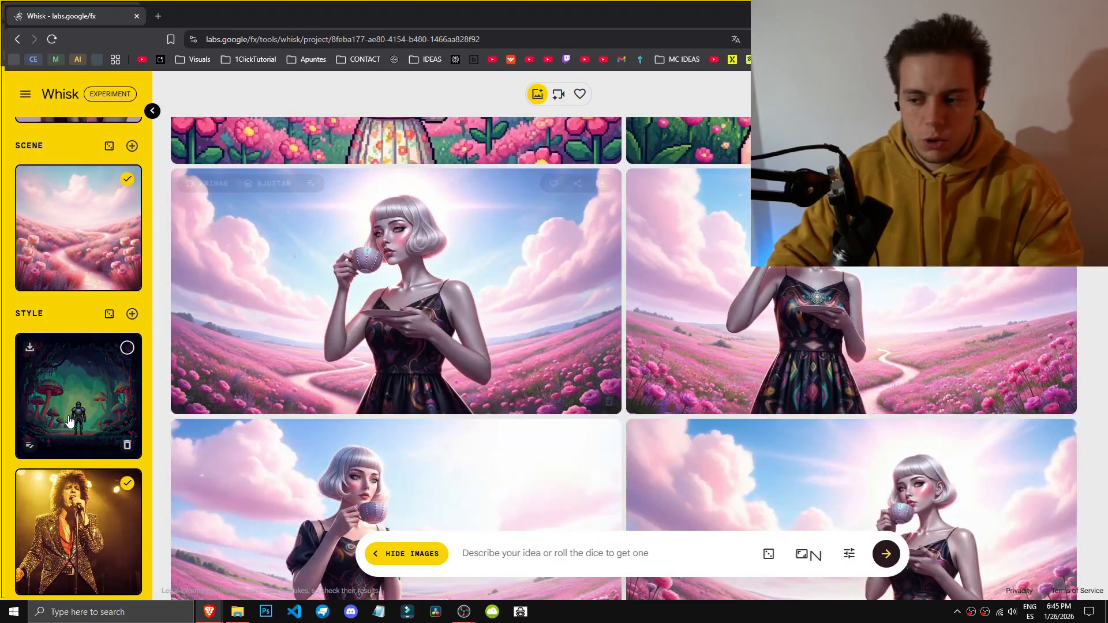
Step: Open and close the refine dialogs of the scene image and the teacup woman subject image
scroll(68, 421, "up", 3)
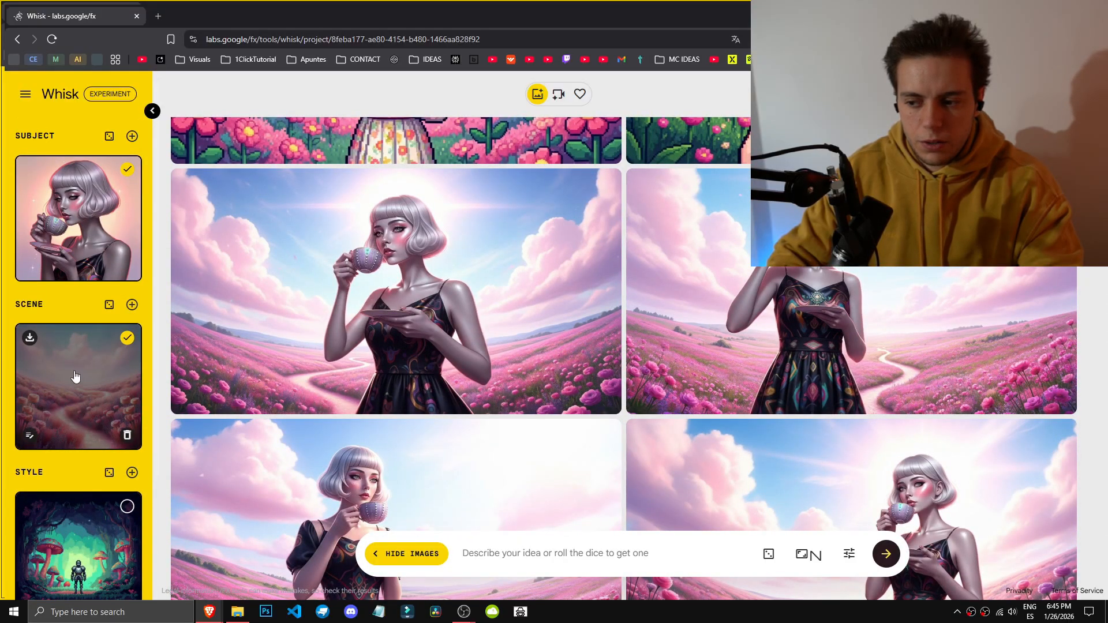
left_click(28, 434)
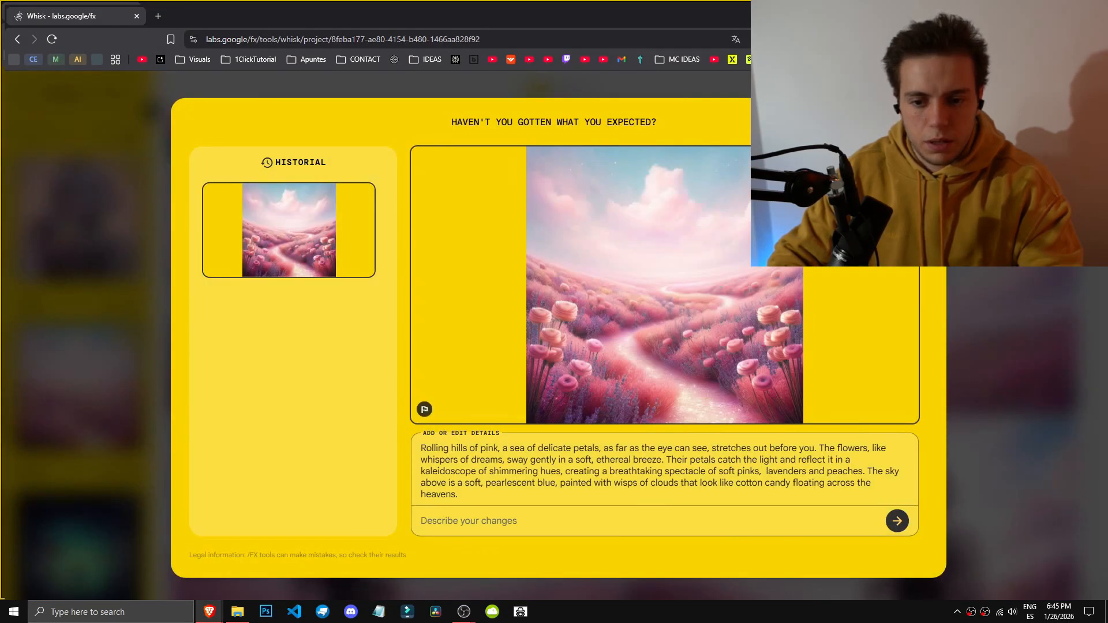
left_click(919, 121)
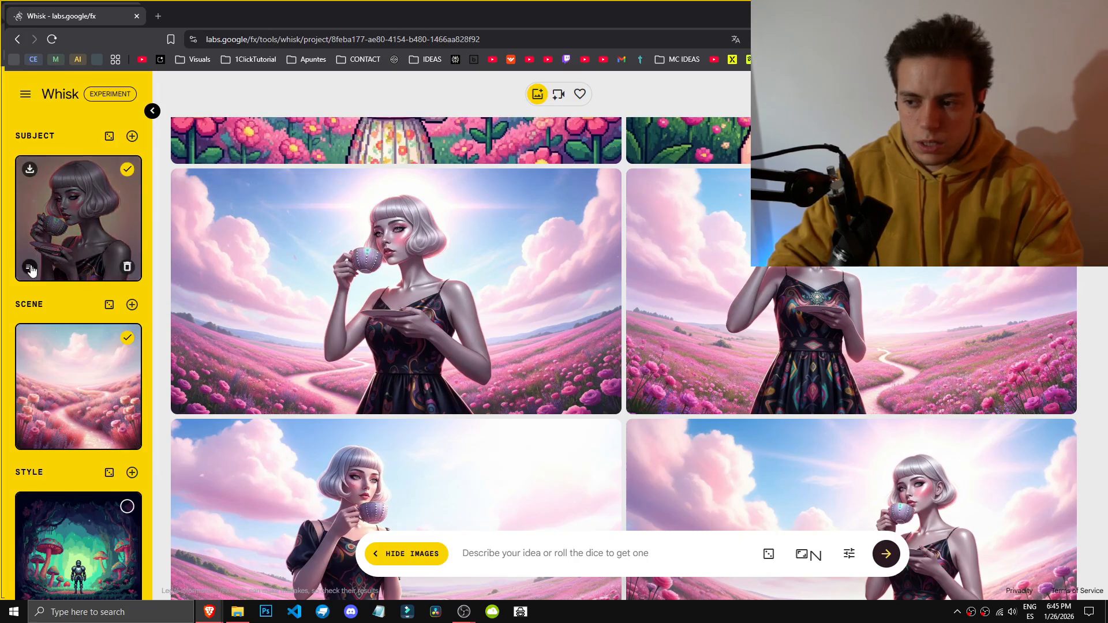
left_click(31, 268)
left_click(919, 122)
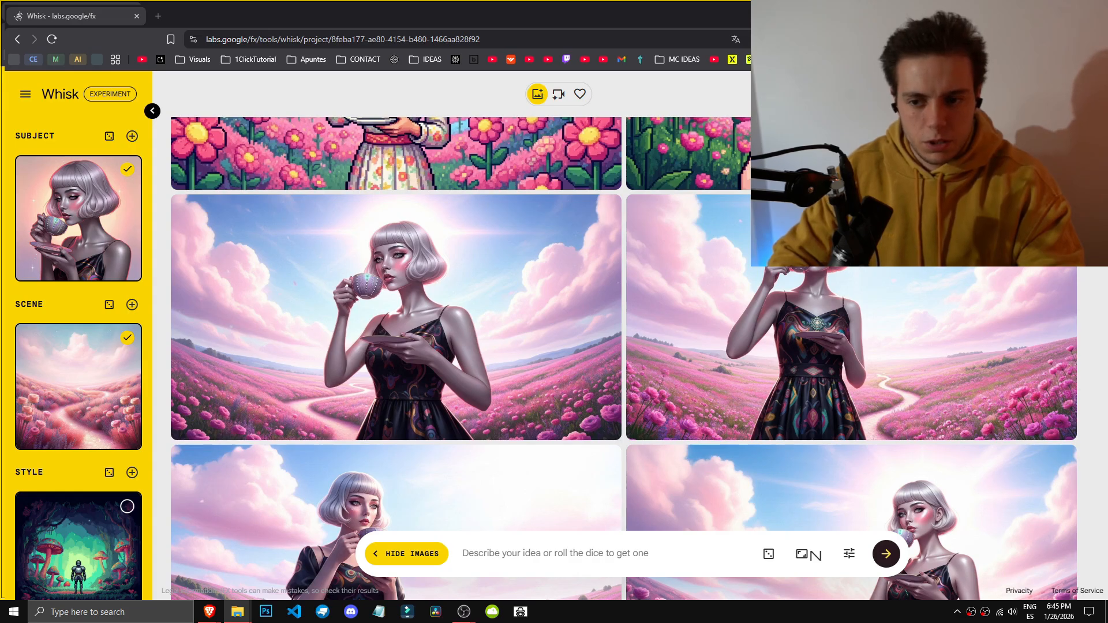
Step: Refine a teacup woman image with the details 'ROSE METHEORITES ON THE SKY' and generate it
scroll(712, 372, "up", 10)
scroll(710, 369, "up", 6)
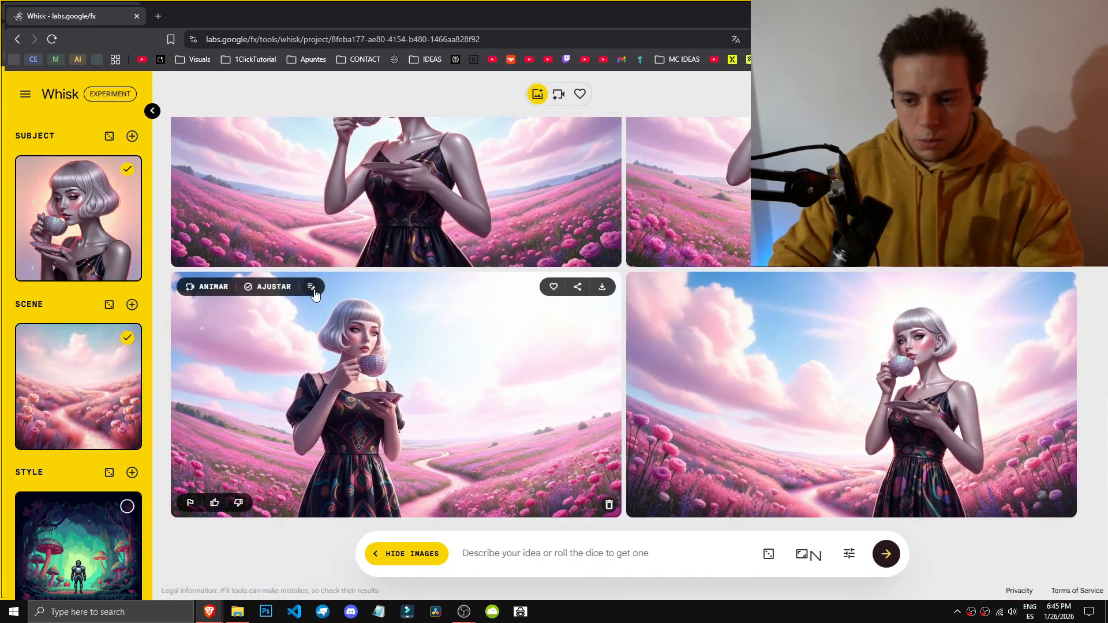
left_click(311, 287)
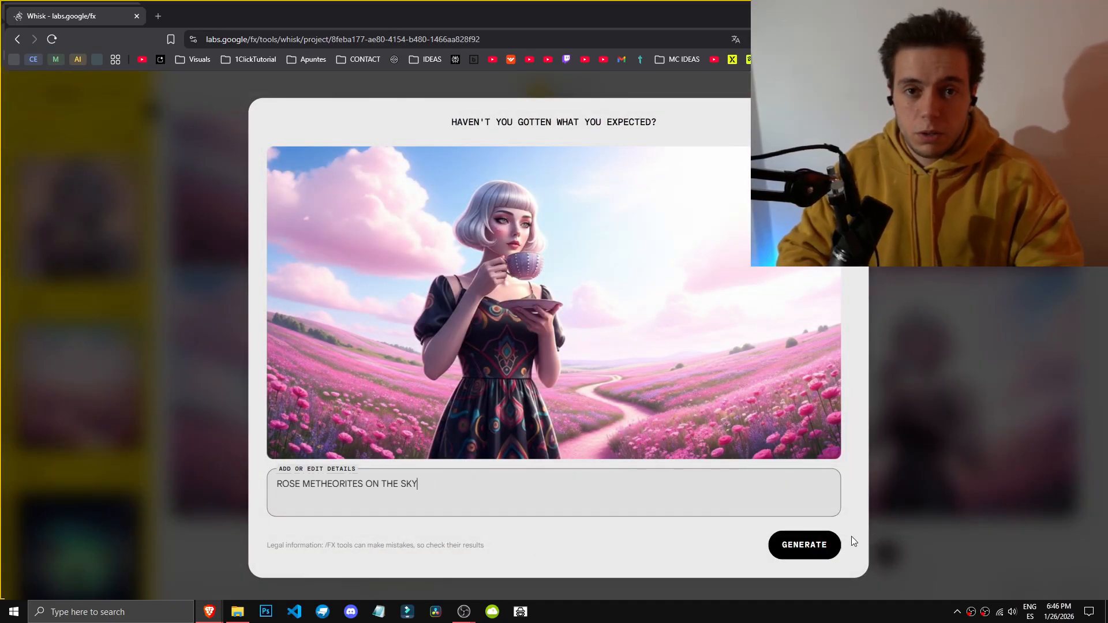
left_click(808, 545)
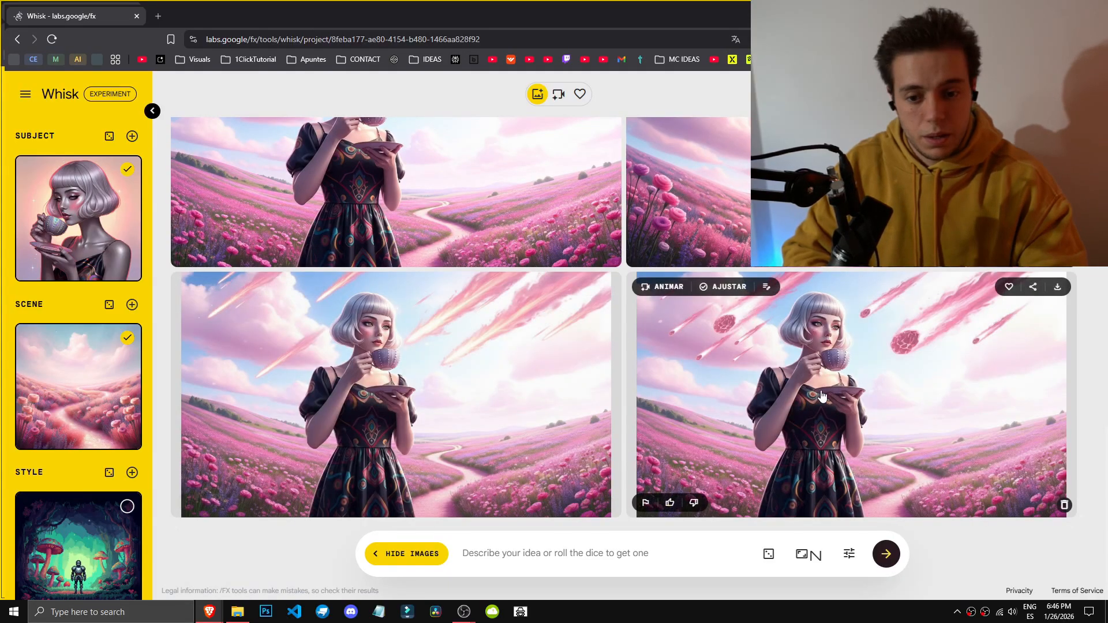
Step: Open and inspect the generated pink meteor images of the teacup woman
left_click(823, 396)
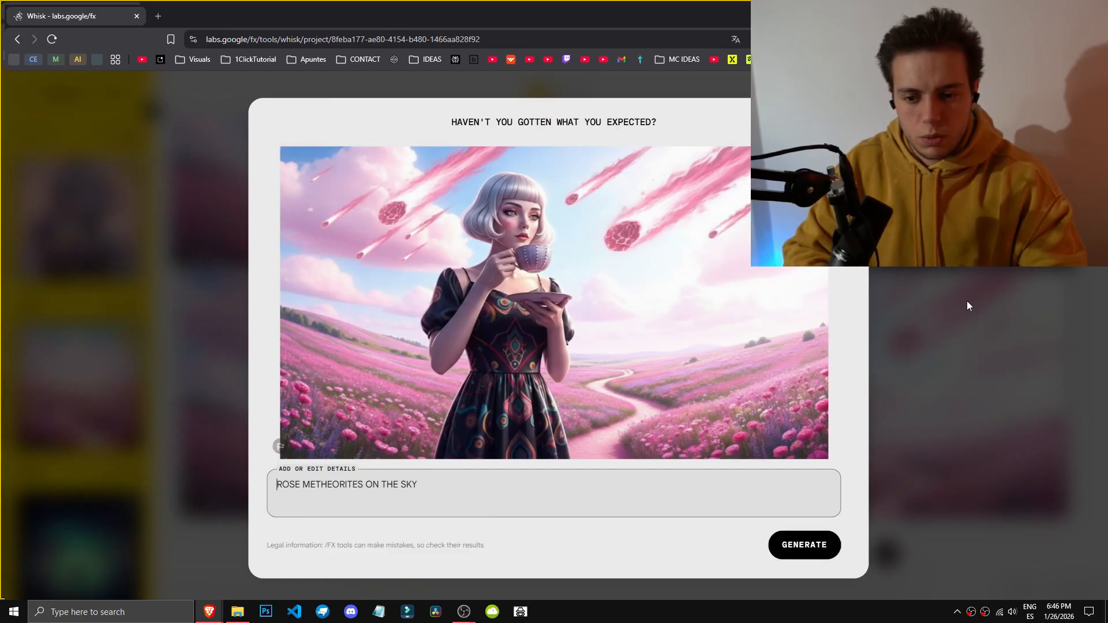
left_click(967, 304)
left_click(408, 399)
left_click(967, 365)
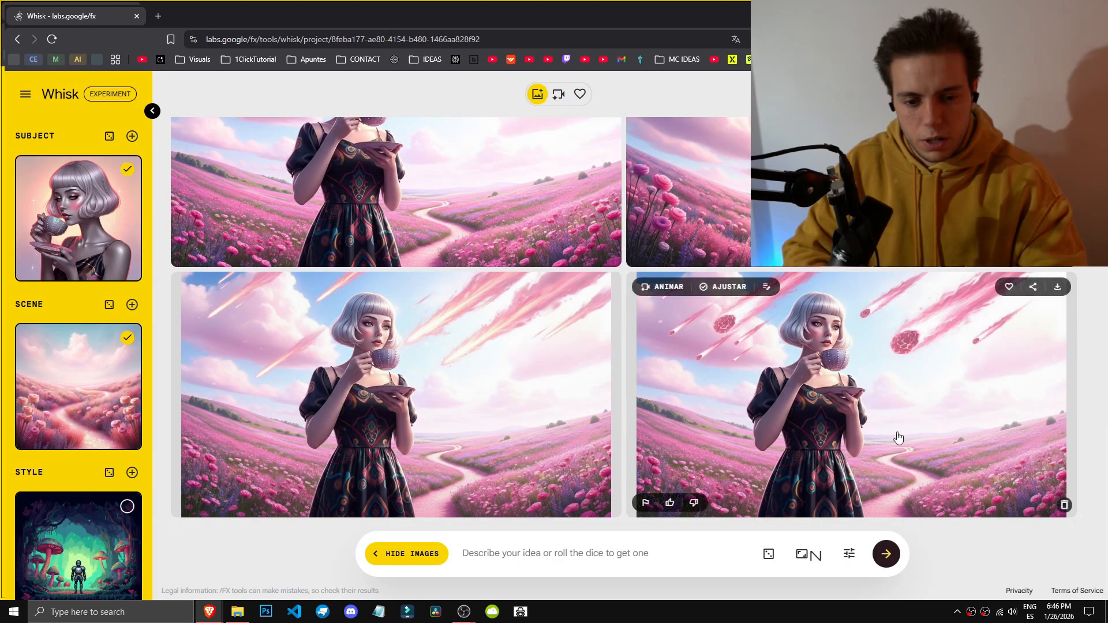
left_click(940, 458)
left_click(939, 458)
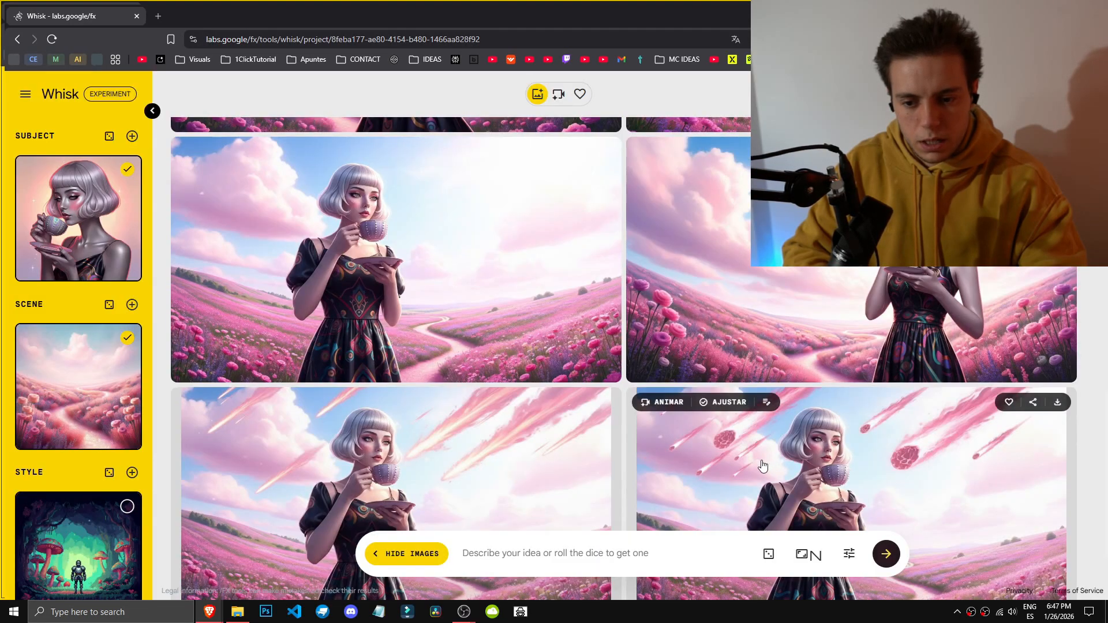
left_click(762, 461)
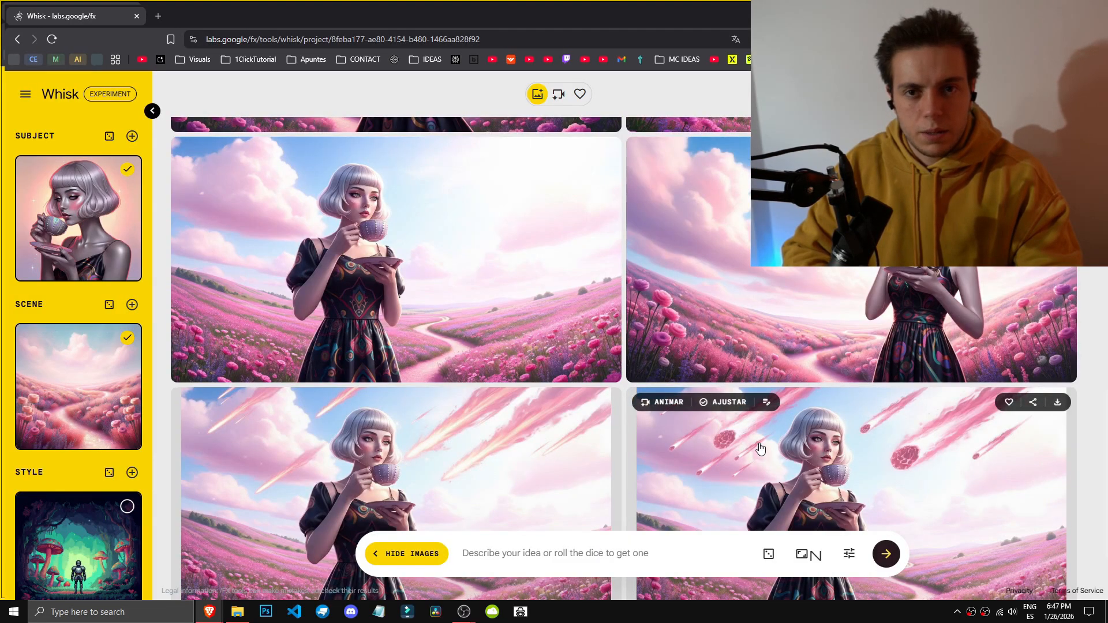
Step: Adjust the pink meteor image with the change 'Blue rabbits jumping'
left_click(729, 402)
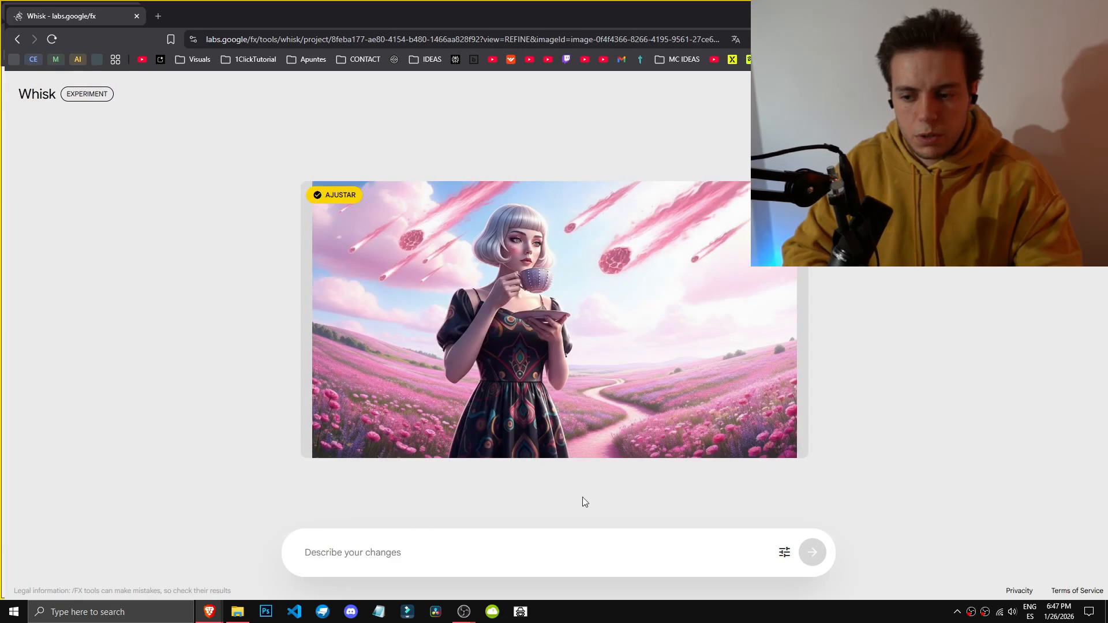
mouse_move(805, 435)
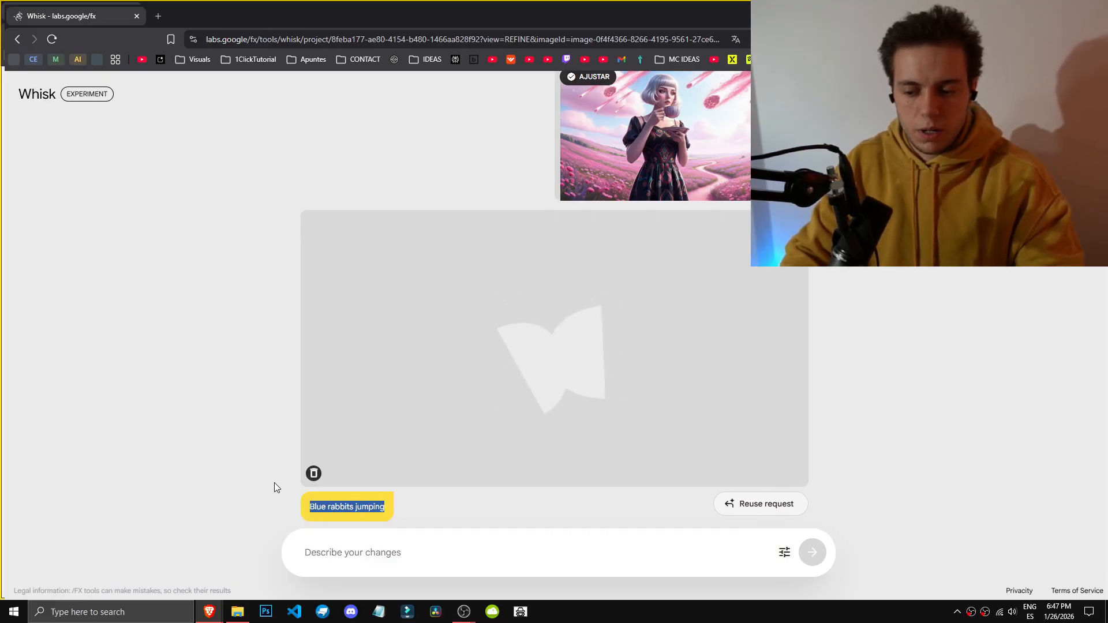
left_click(264, 406)
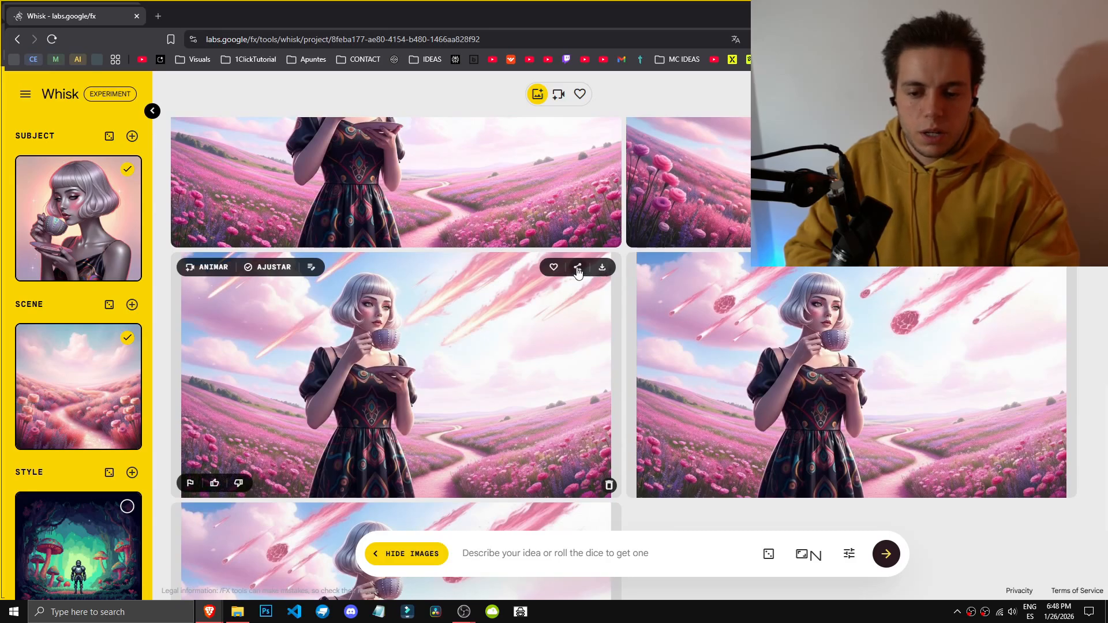
Step: Open the Animate view for the pink meteor image
left_click_drag(200, 269, 630, 280)
left_click(648, 269)
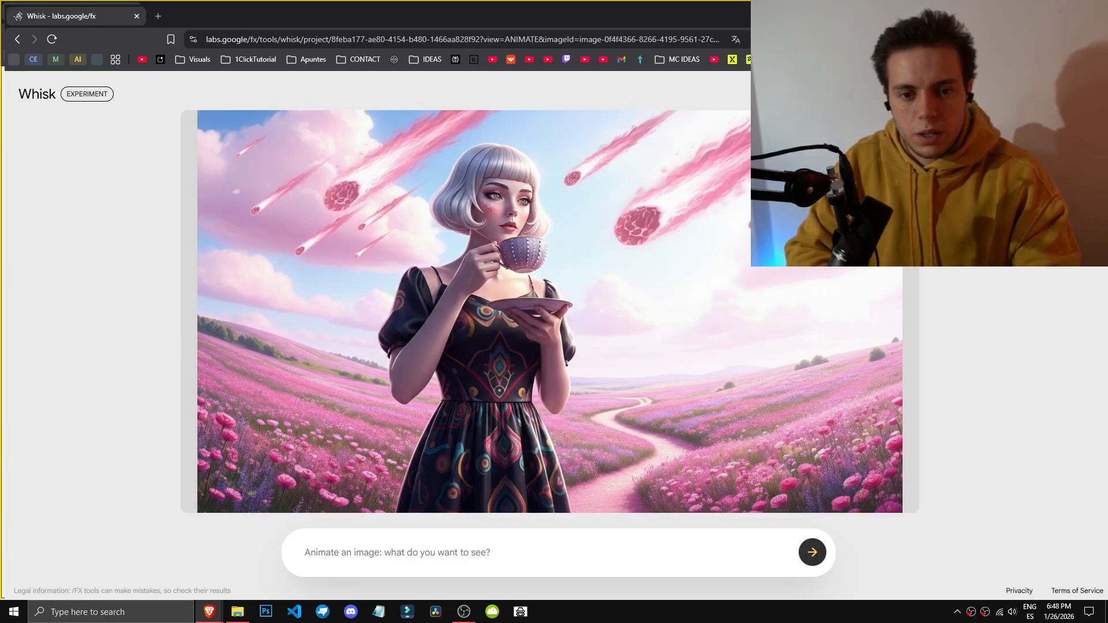
Step: Open the Google AI plans page and review each plan's Whisk features and monthly AI credits
left_click(1009, 174)
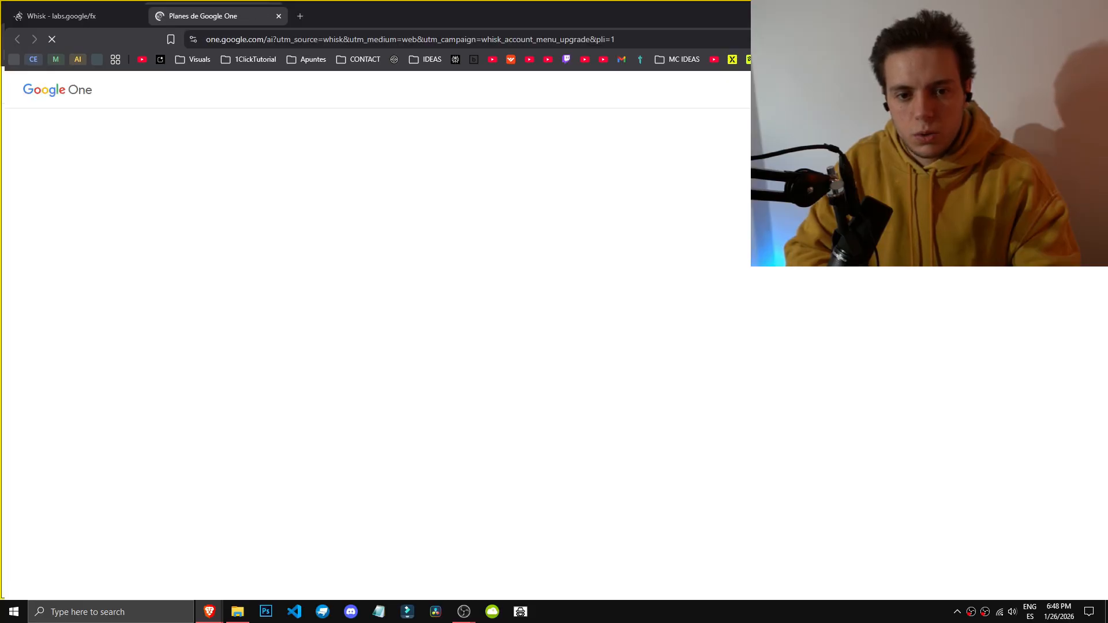
left_click_drag(245, 420, 402, 433)
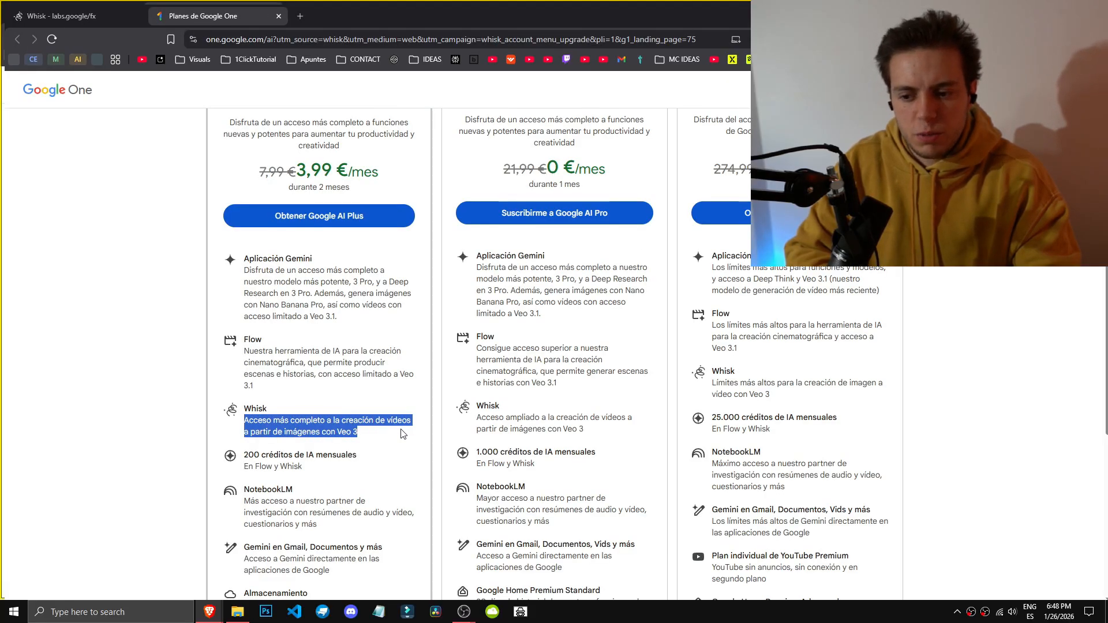
left_click(402, 434)
scroll(259, 397, "down", 1)
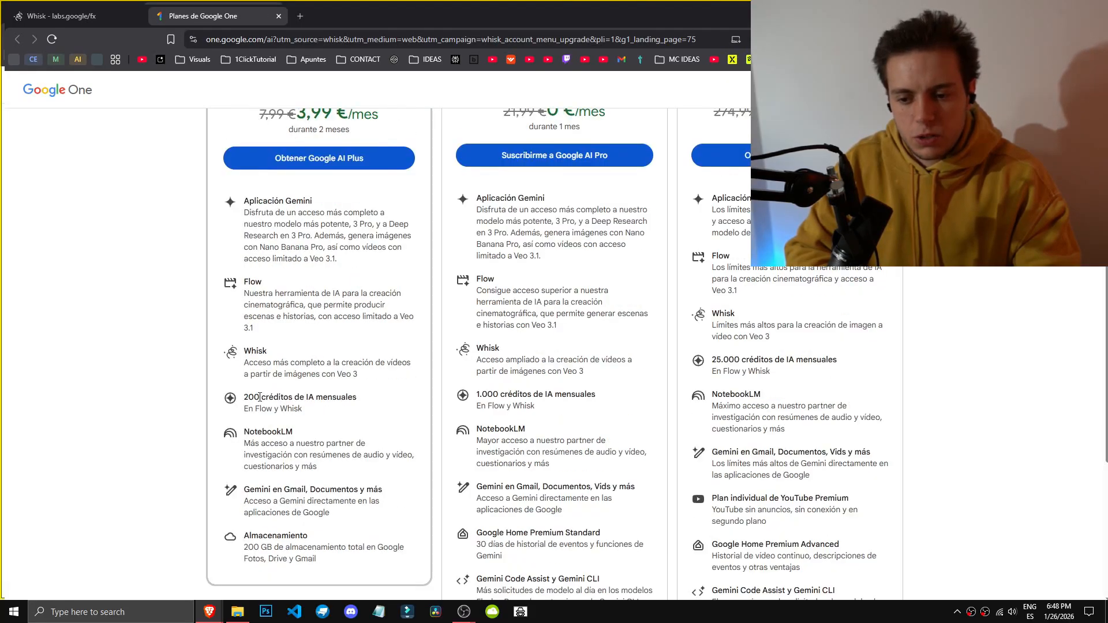
left_click_drag(244, 396, 324, 412)
left_click(323, 411)
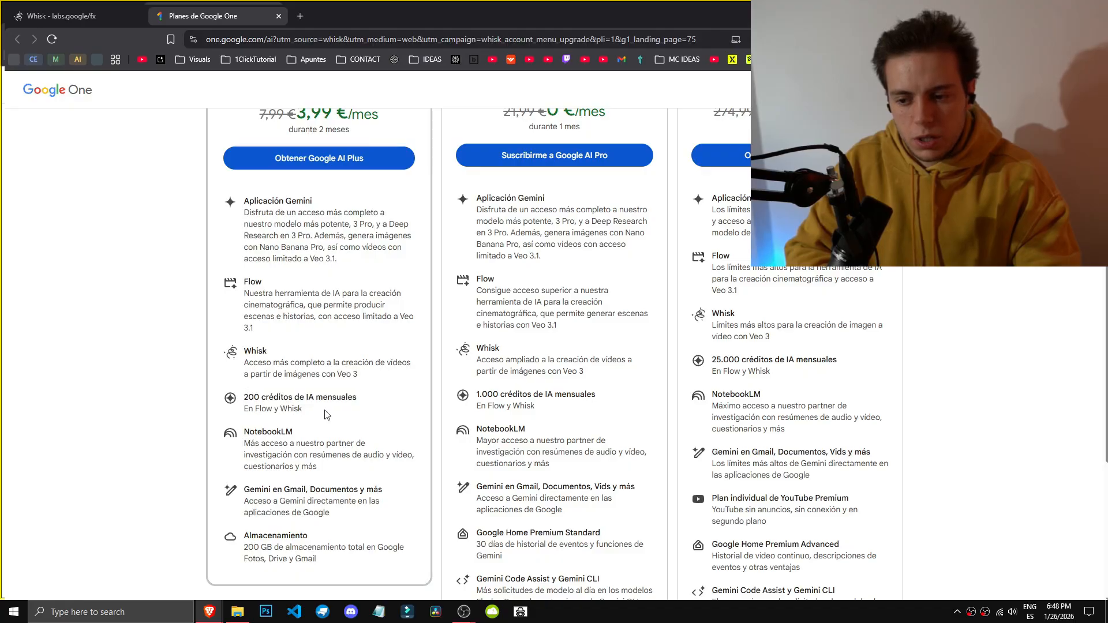
left_click_drag(468, 392, 547, 409)
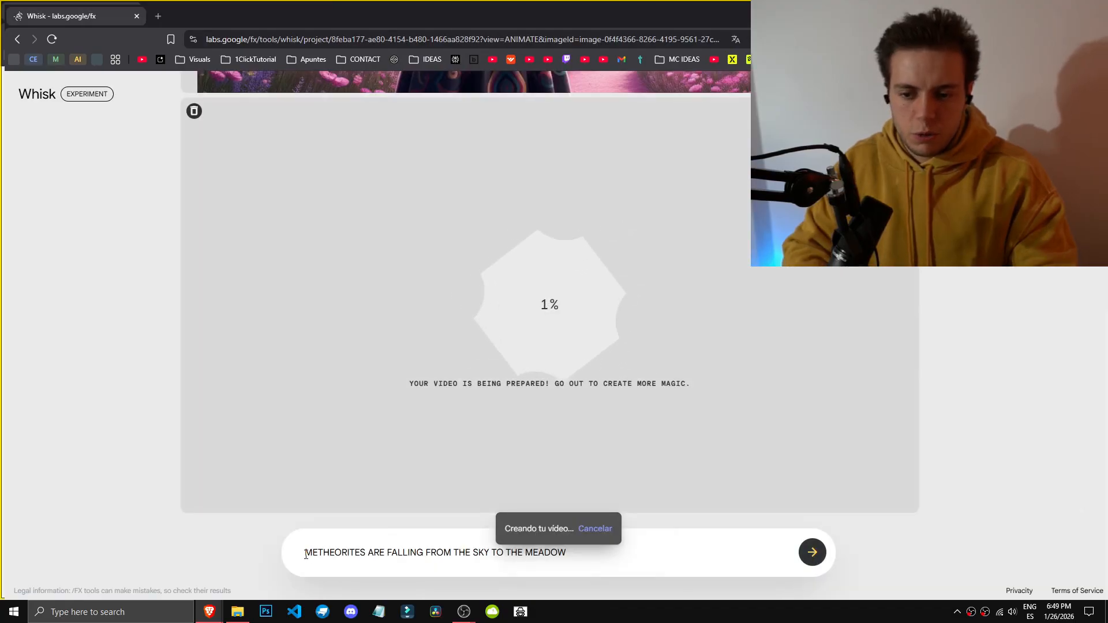
Step: Clear the animation prompt 'METHEORITES ARE FALLING FROM THE SKY TO THE MEADOW' while the video generates
left_click_drag(304, 552, 599, 565)
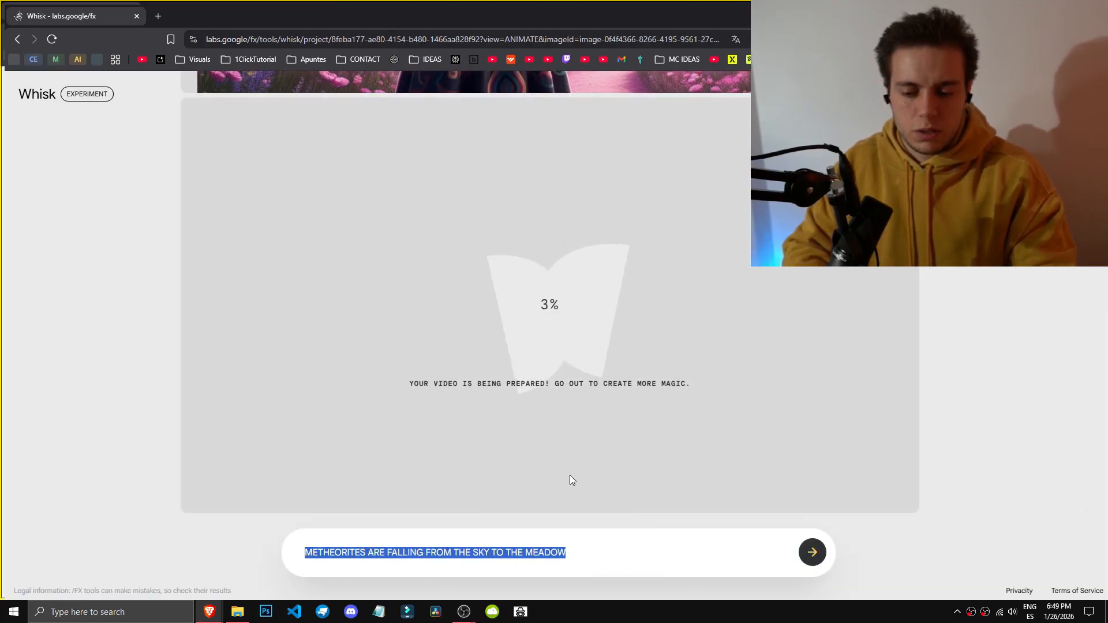
scroll(216, 448, "up", 4)
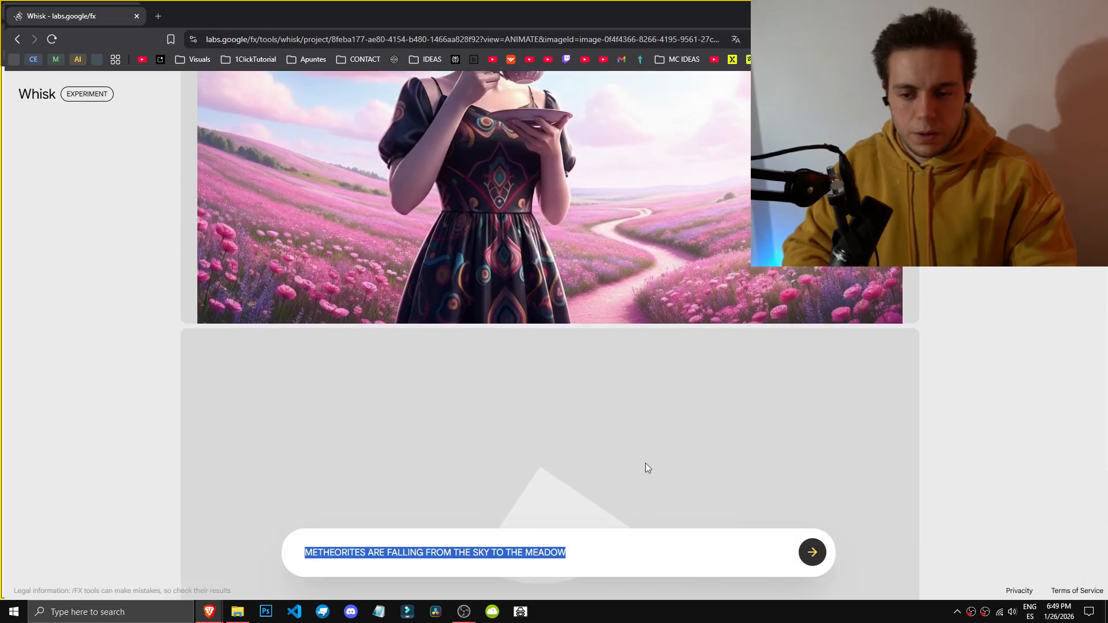
scroll(652, 450, "down", 3)
key("BackSpace")
scroll(675, 401, "down", 1)
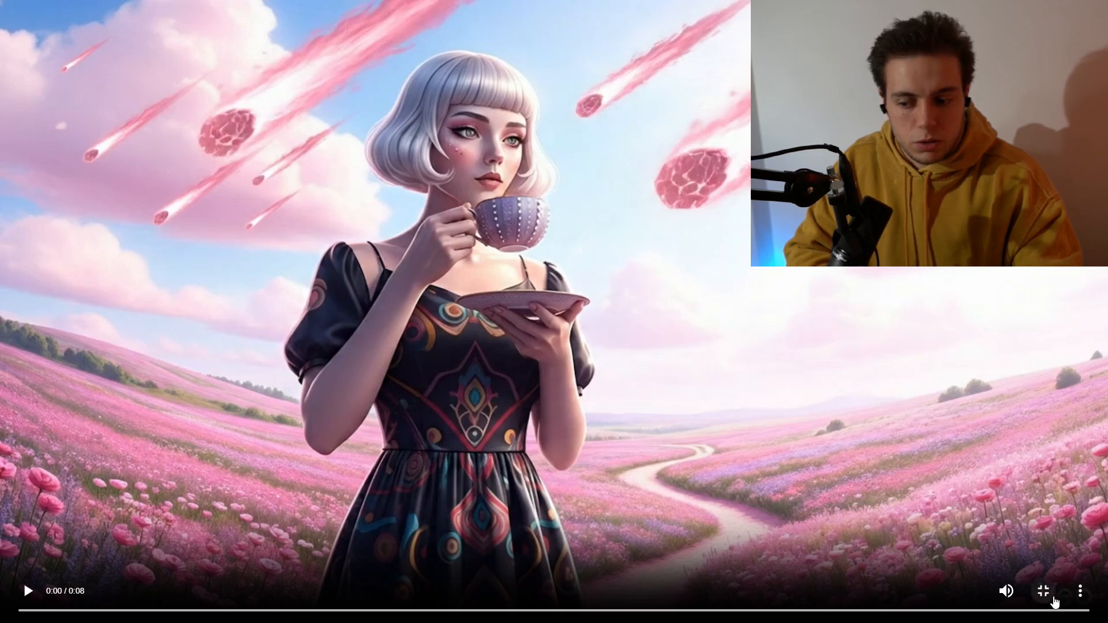
Step: Leave full screen and download the generated meteor video
left_click(1045, 593)
left_click(875, 113)
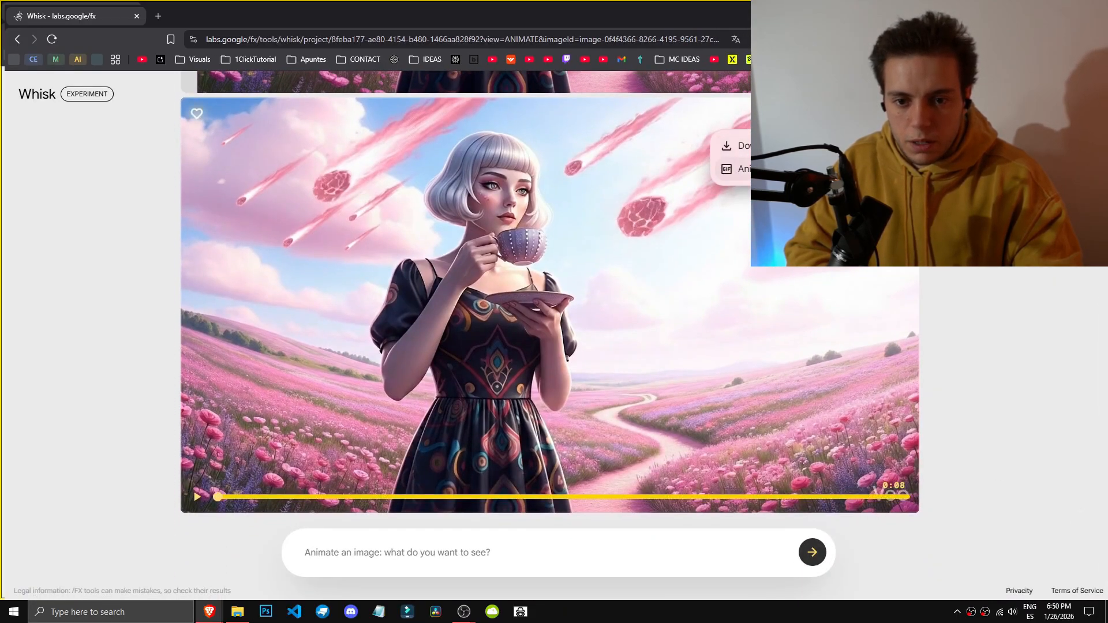
left_click(770, 146)
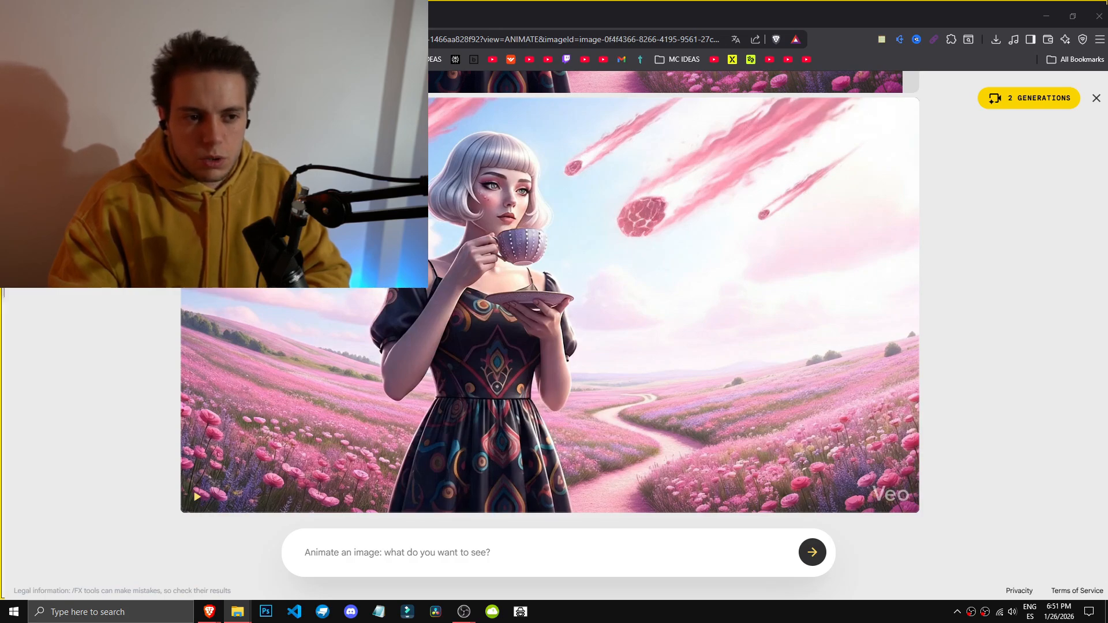
Step: Play the meteor video in full screen and return to the animate view
scroll(873, 439, "up", 1)
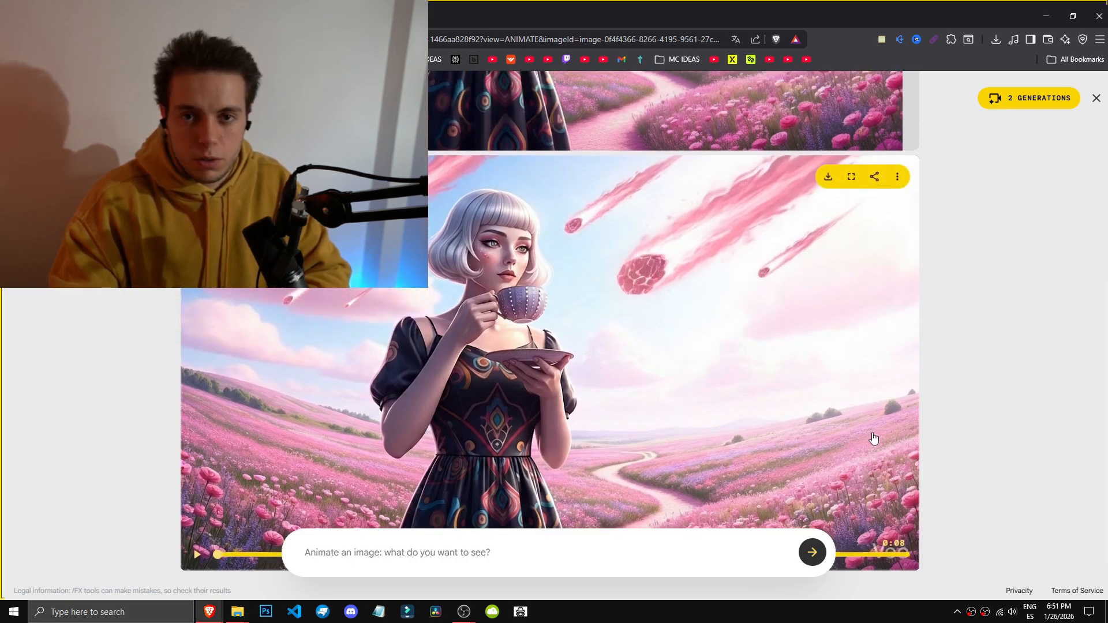
left_click(850, 184)
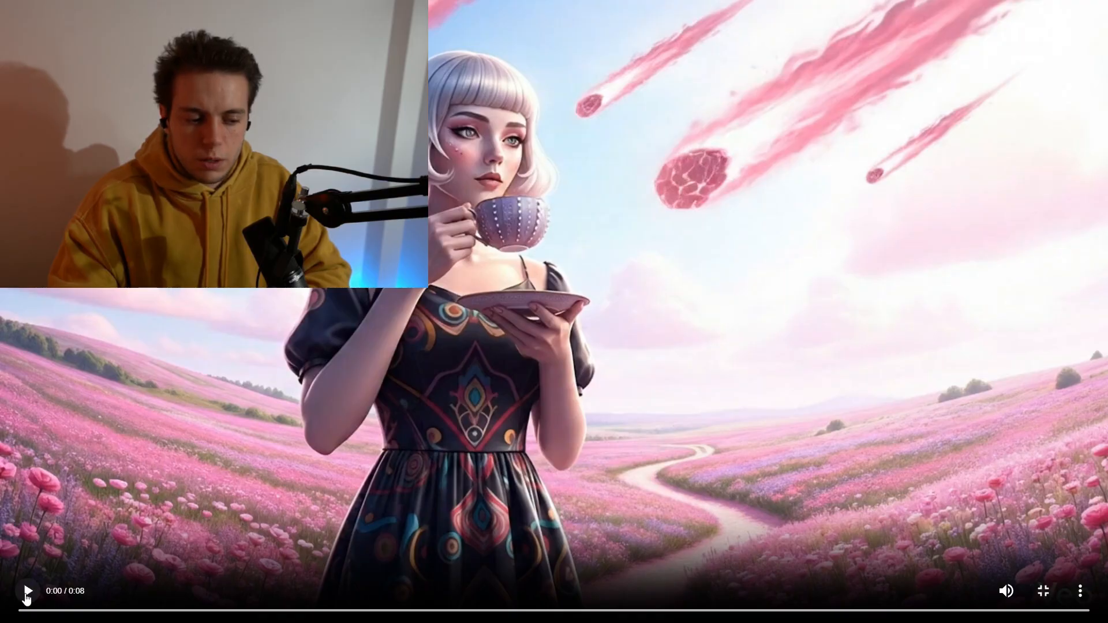
left_click(27, 593)
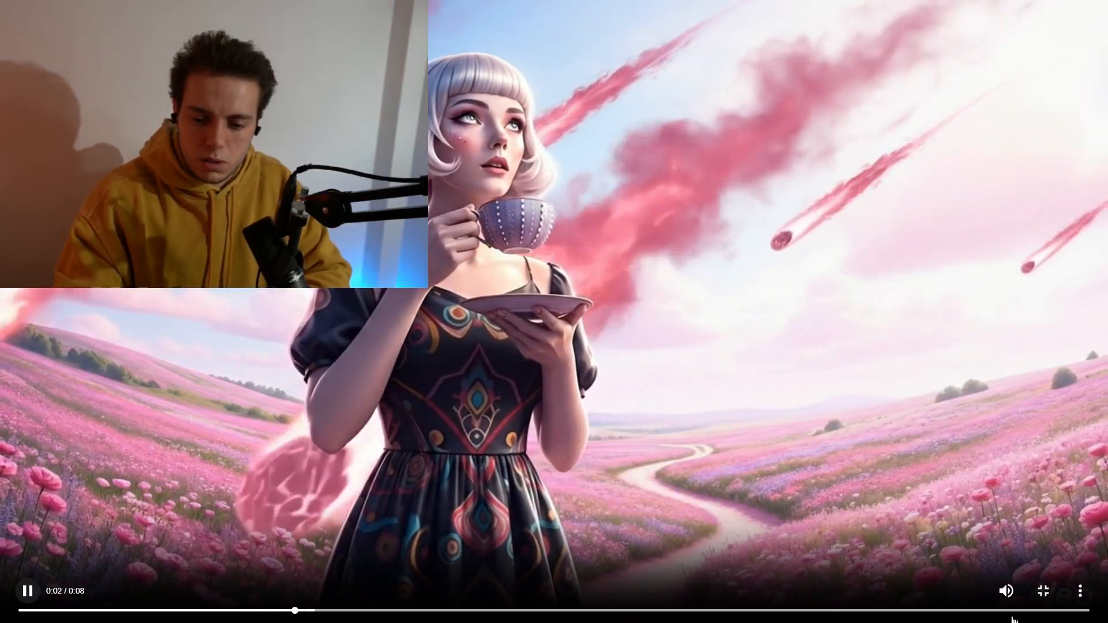
left_click(1048, 591)
scroll(866, 508, "down", 7)
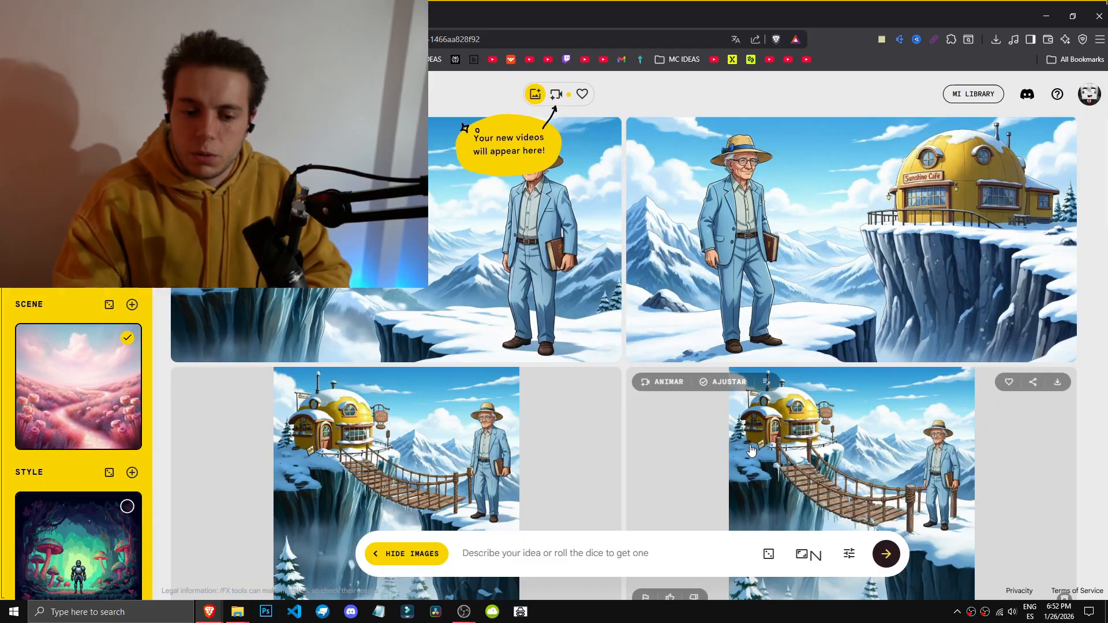
Step: Browse the project's images, videos and favourites views
scroll(749, 464, "down", 12)
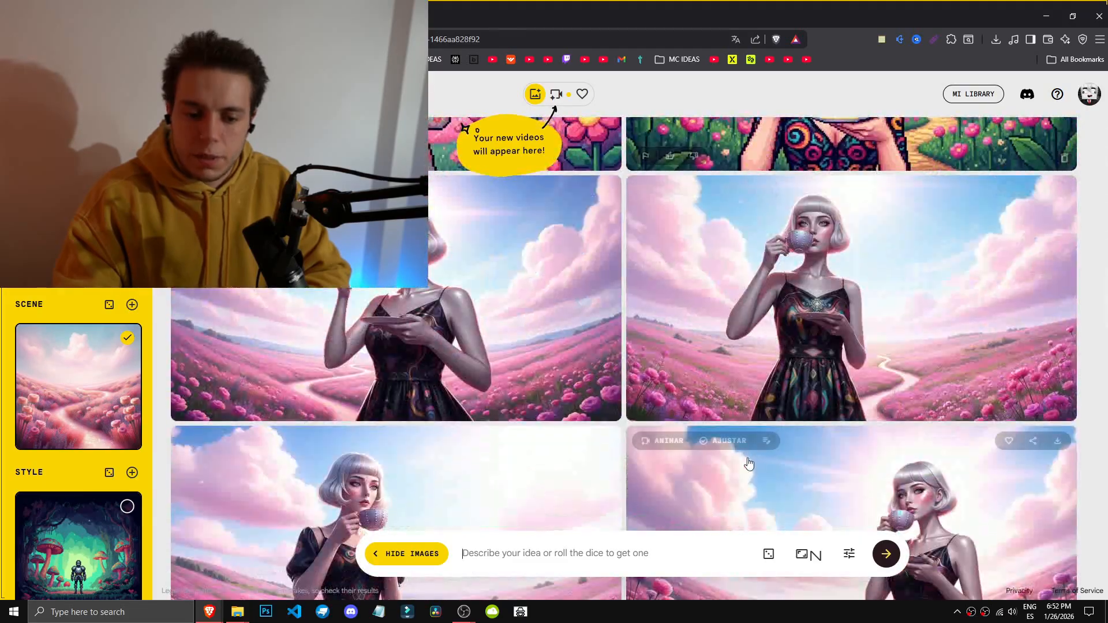
scroll(750, 479, "down", 5)
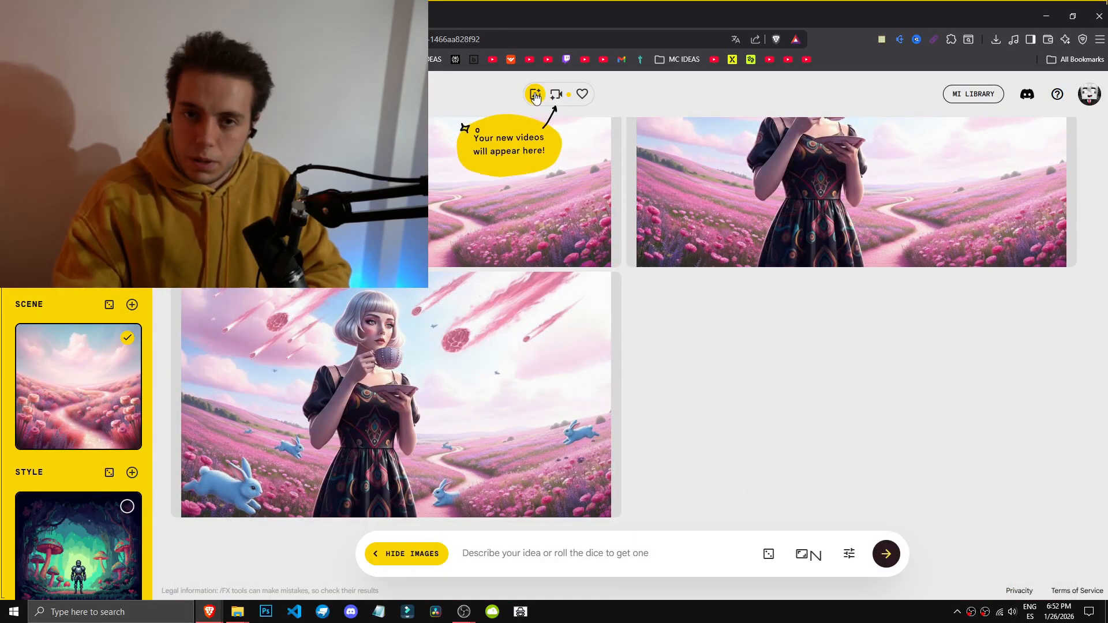
left_click(555, 94)
left_click(539, 94)
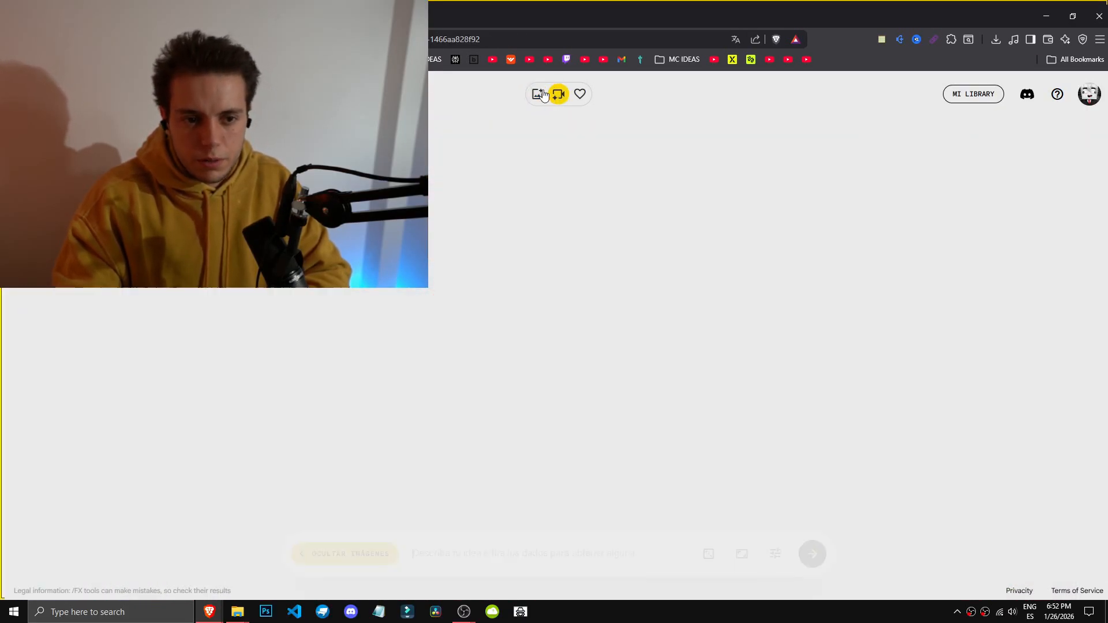
left_click(558, 95)
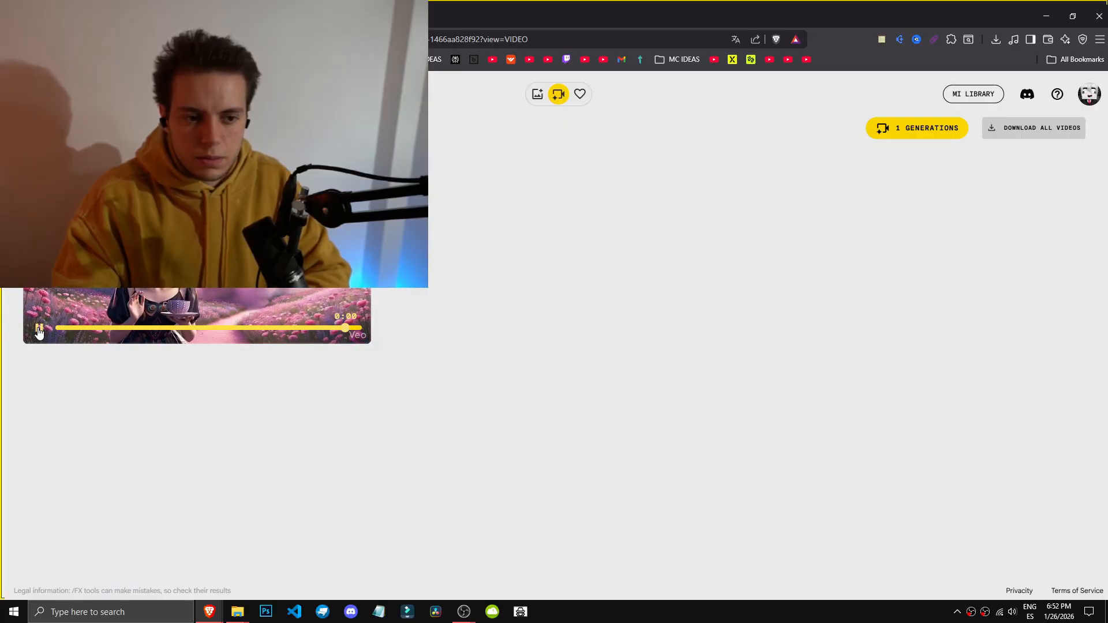
left_click(579, 93)
left_click(536, 94)
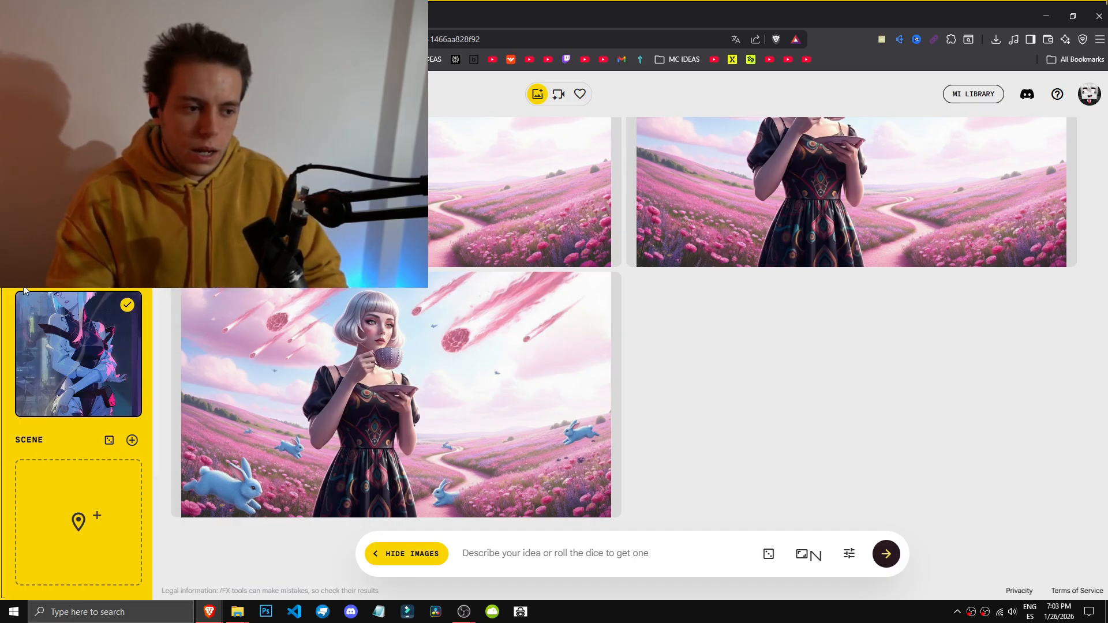
Step: Open the subject images' edit details to read their generated descriptions
left_click(78, 222)
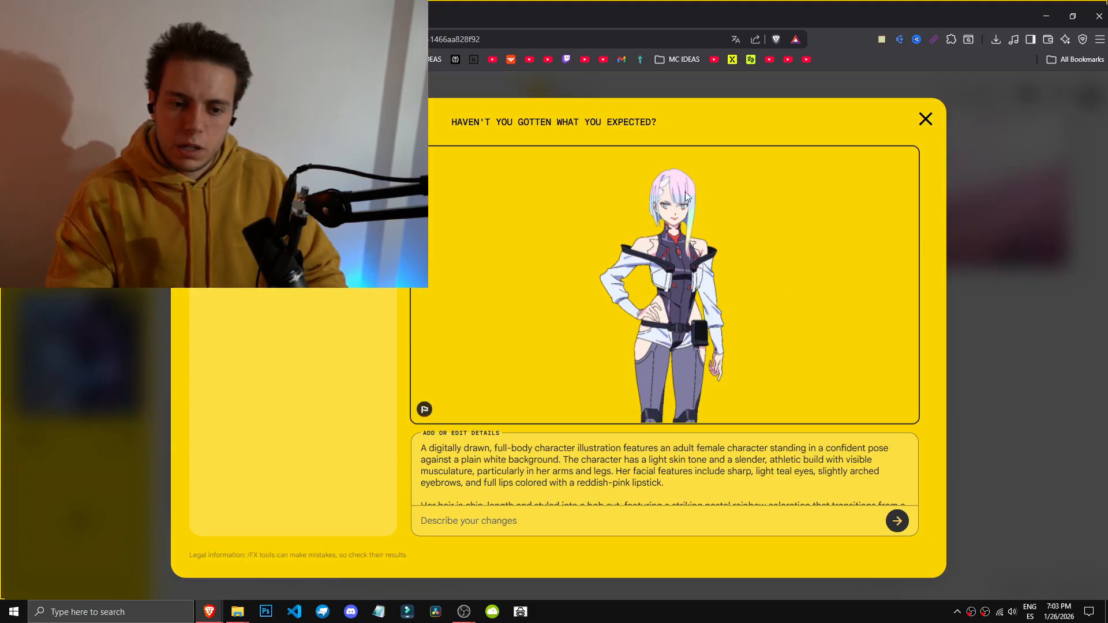
left_click(925, 119)
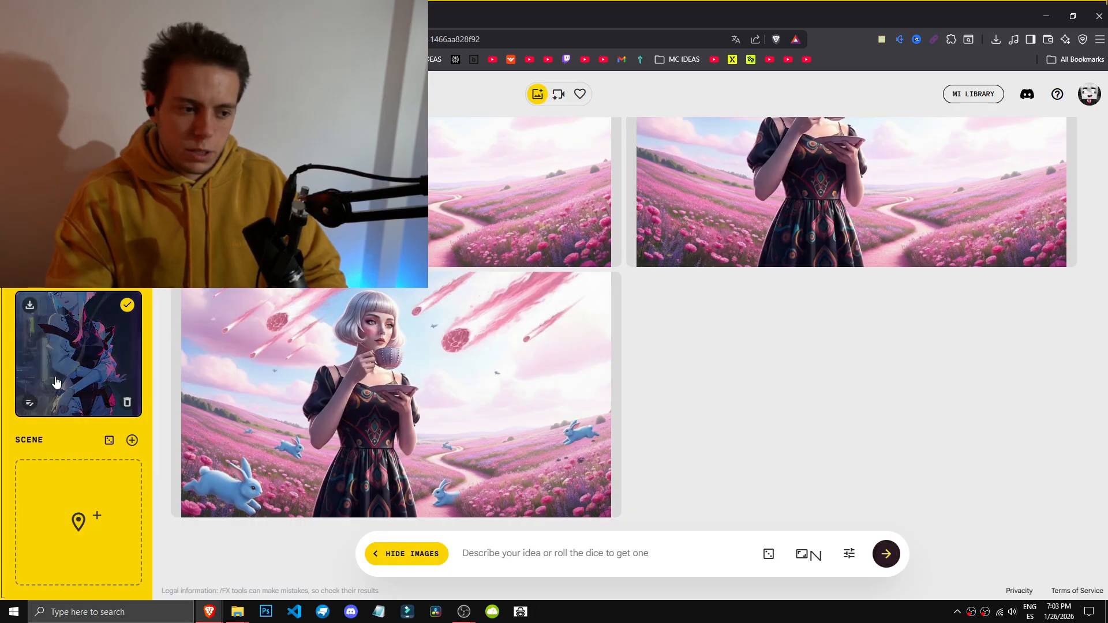
left_click(30, 399)
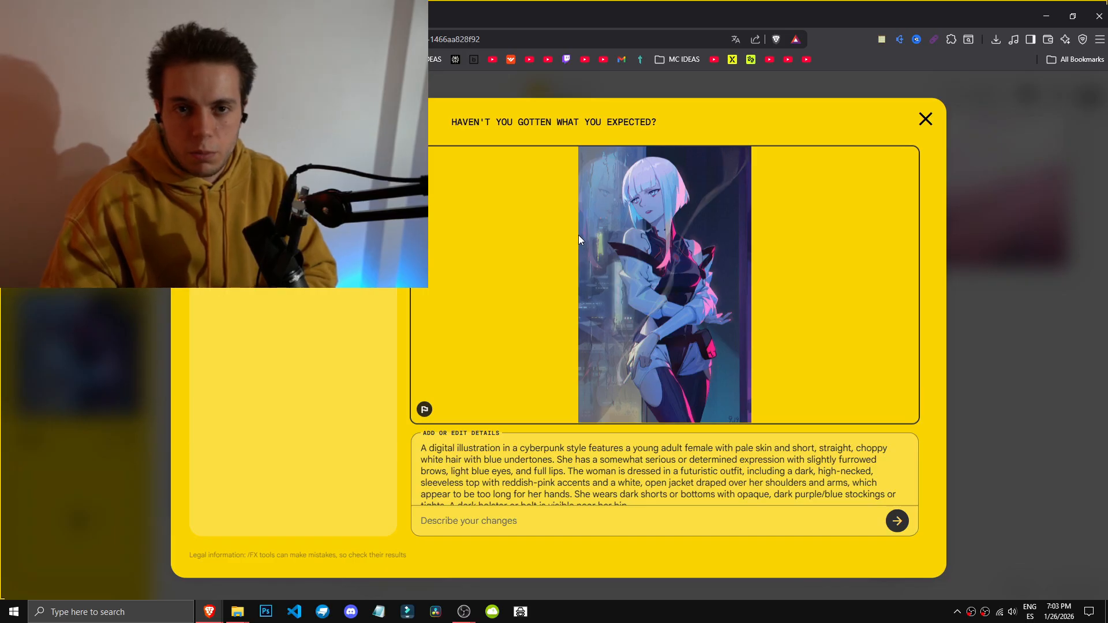
scroll(626, 494, "down", 5)
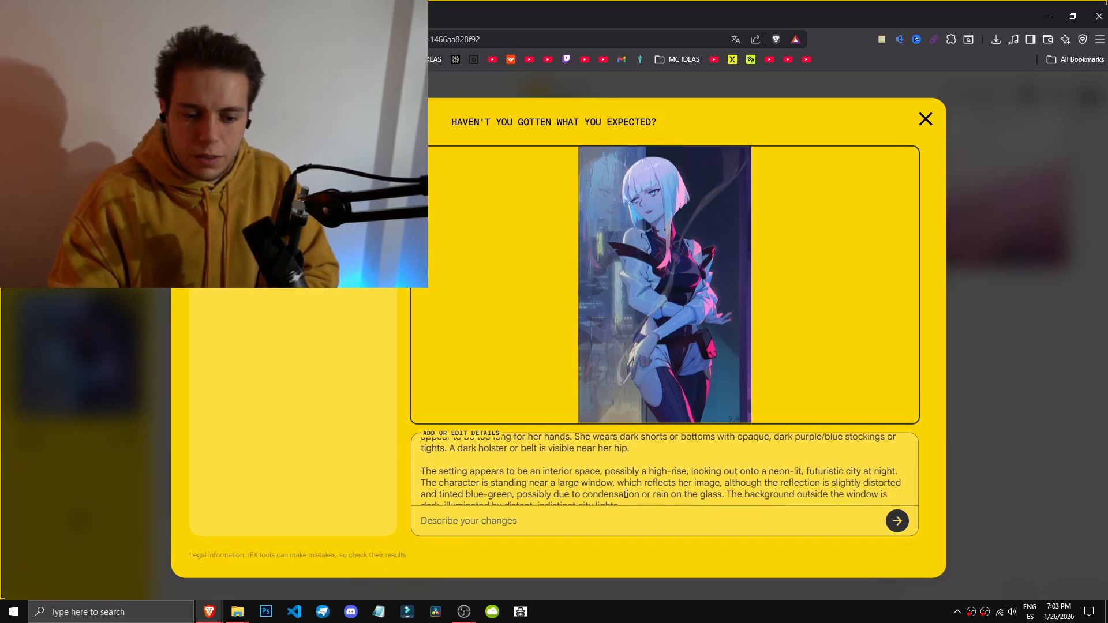
left_click_drag(574, 493, 422, 430)
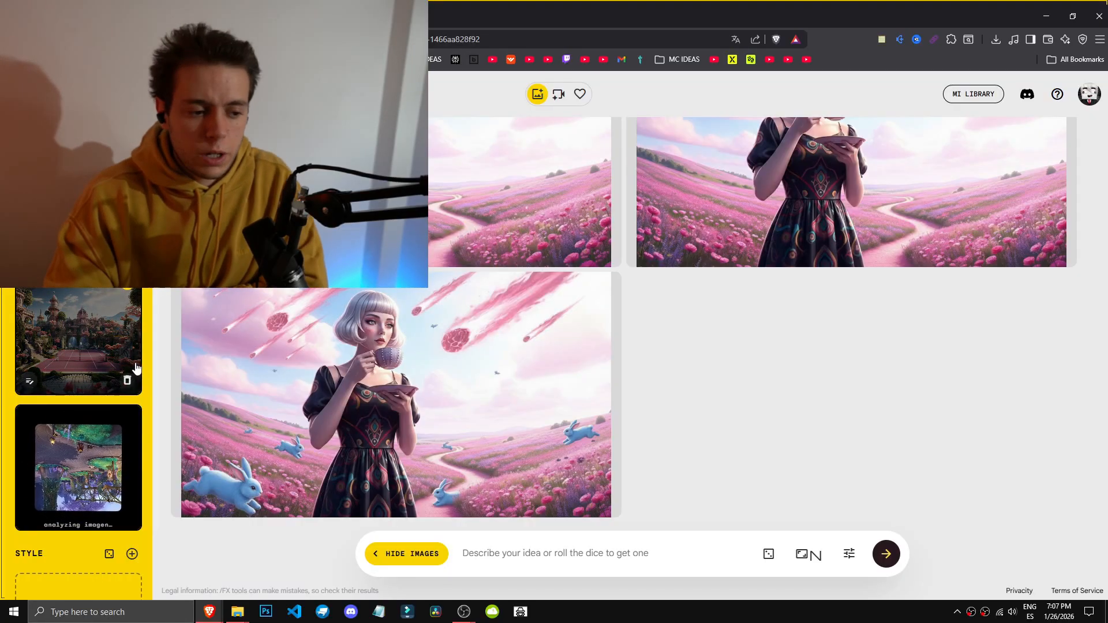
Step: Delete the castle scene image and keep the fantasy forest image as the scene
scroll(138, 370, "down", 1)
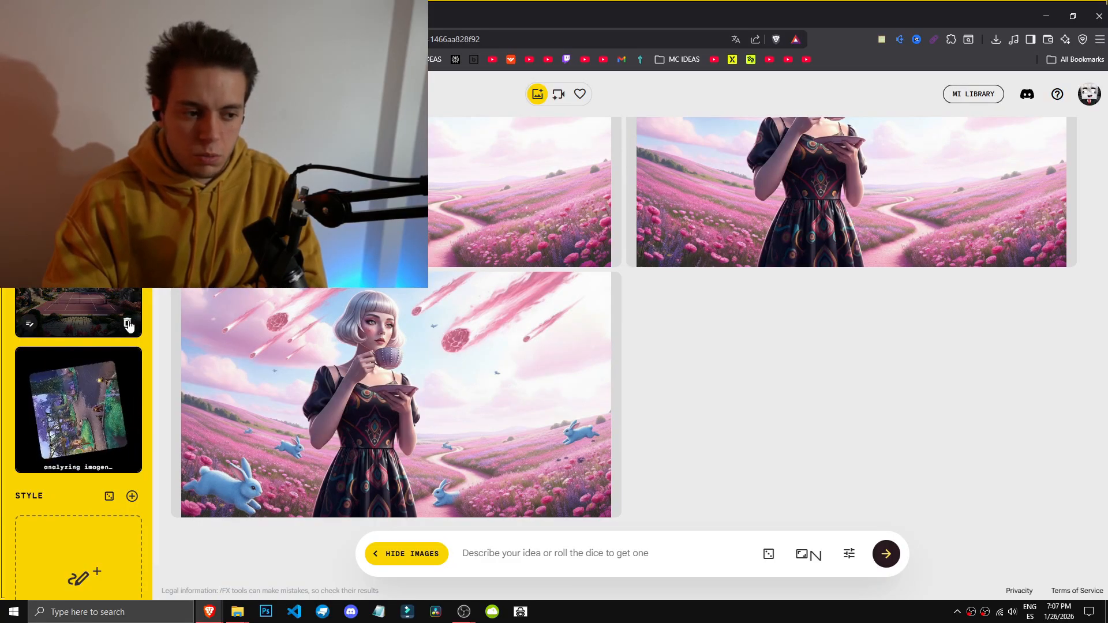
scroll(114, 458, "up", 3)
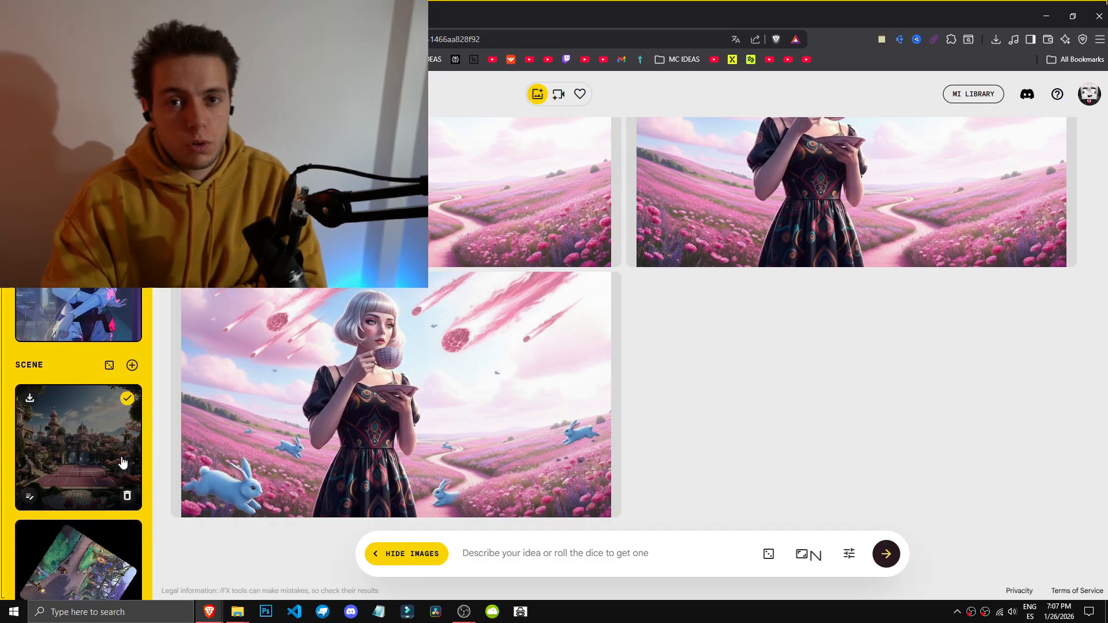
scroll(122, 459, "down", 2)
scroll(119, 382, "up", 3)
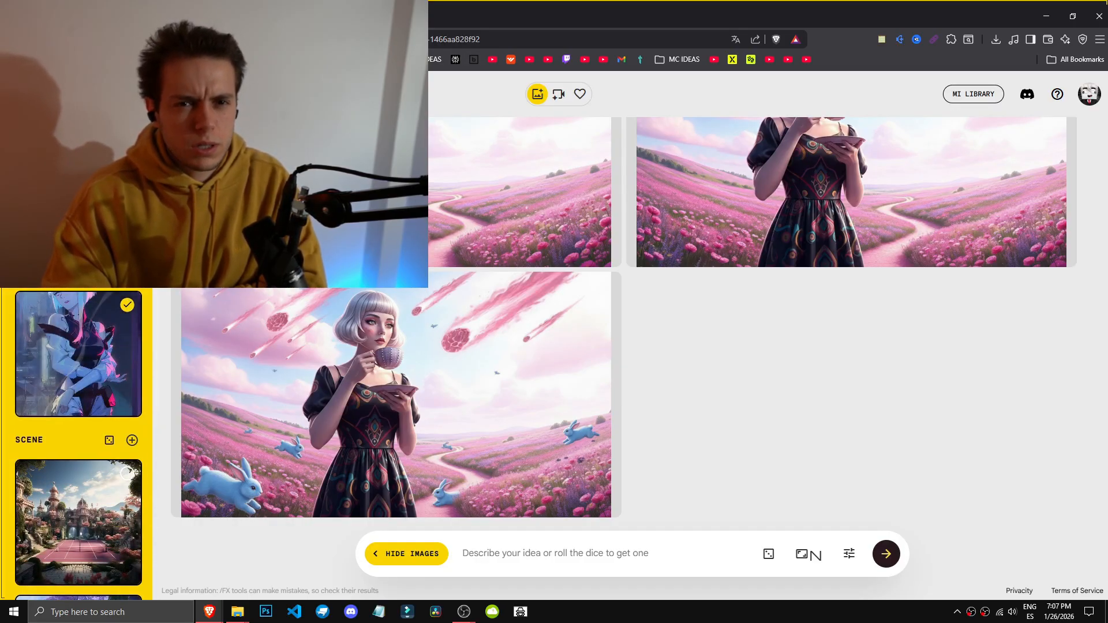
scroll(119, 487, "down", 2)
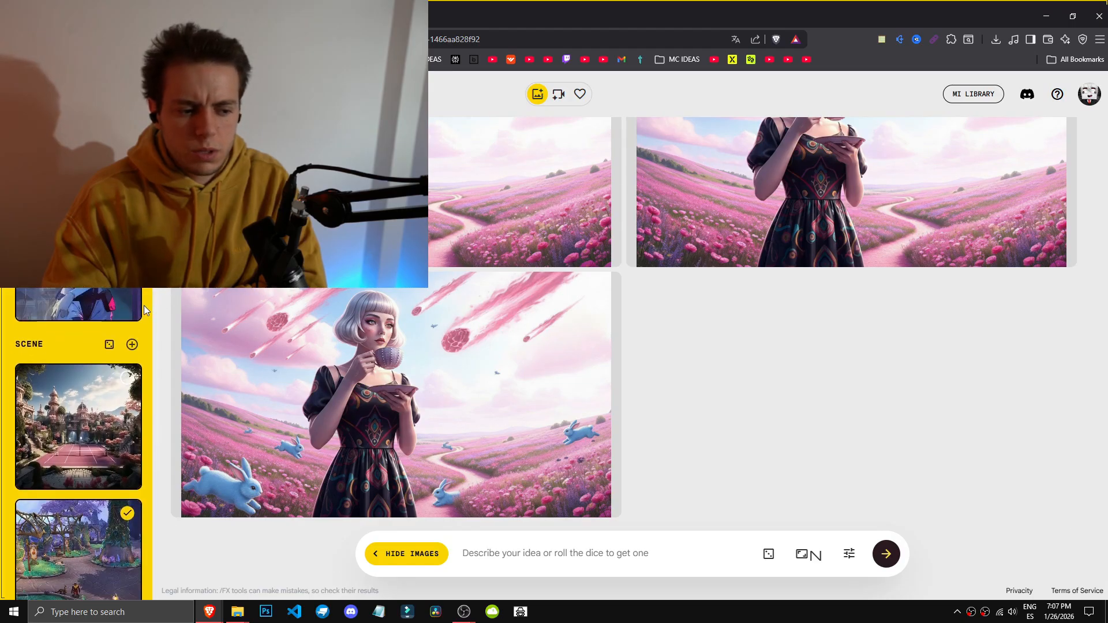
left_click(127, 455)
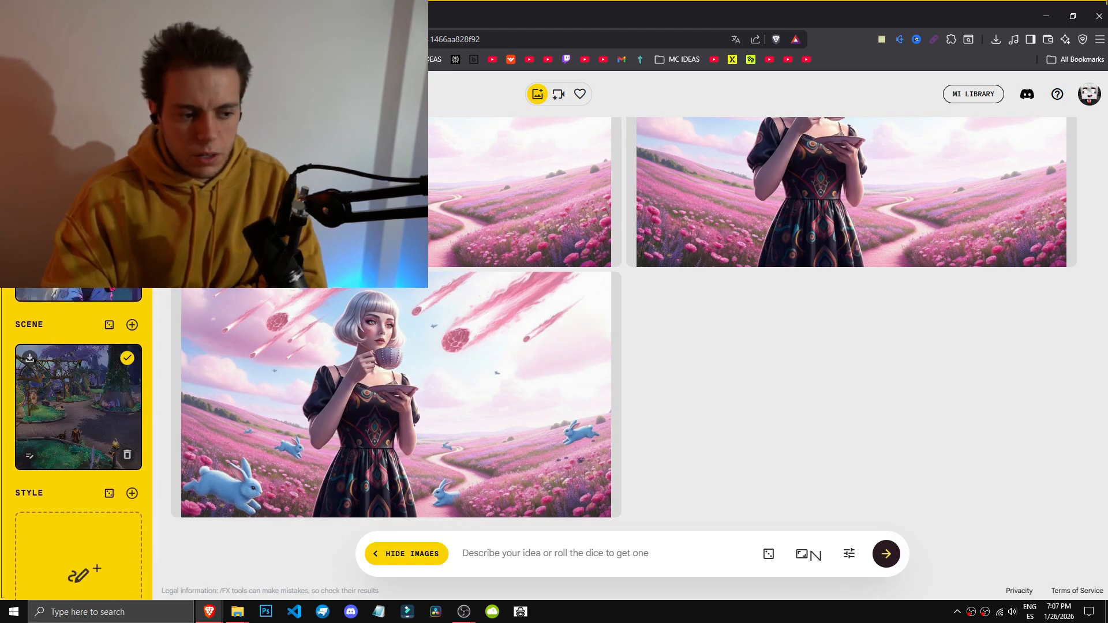
left_click(90, 407)
left_click(30, 456)
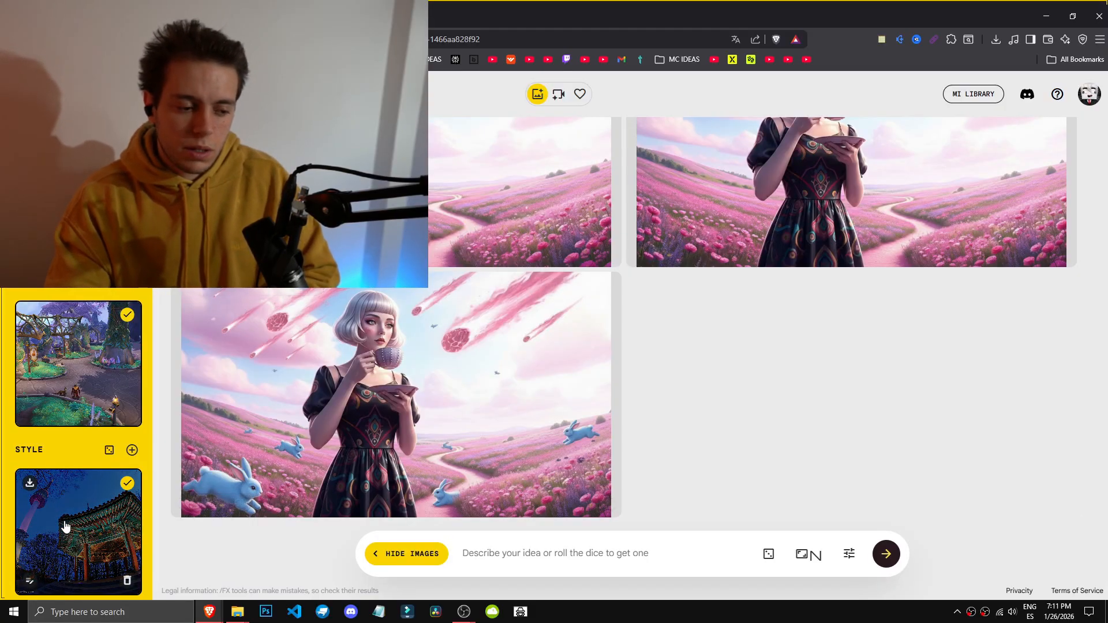
Step: Generate new images in 16:9 horizontal format from the cyberpunk subject, forest scene and pavilion style
left_click(30, 584)
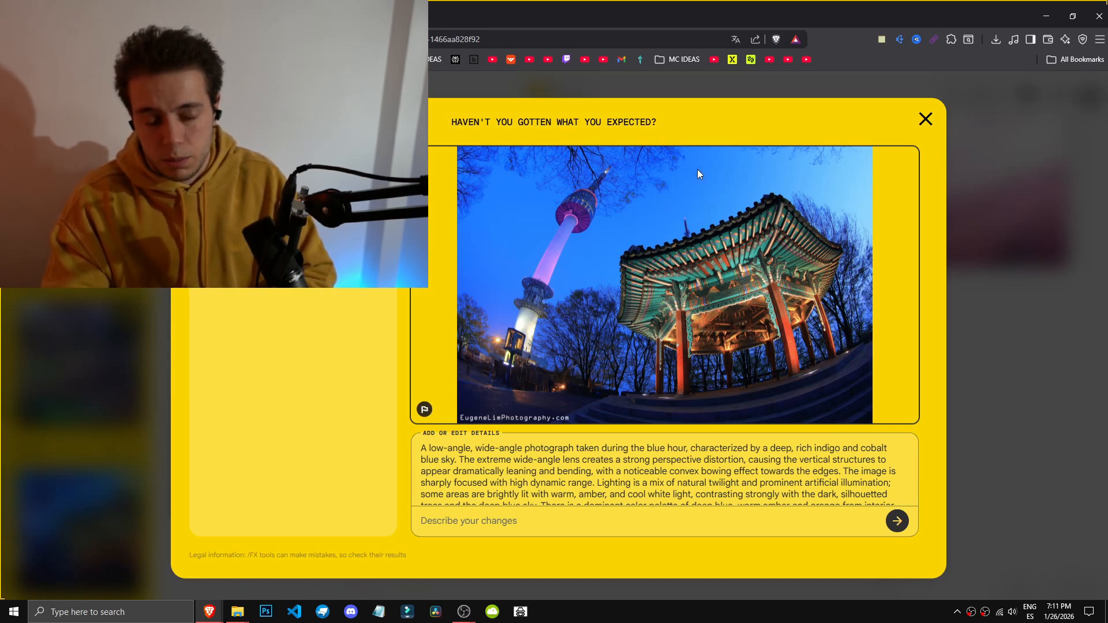
left_click(1000, 228)
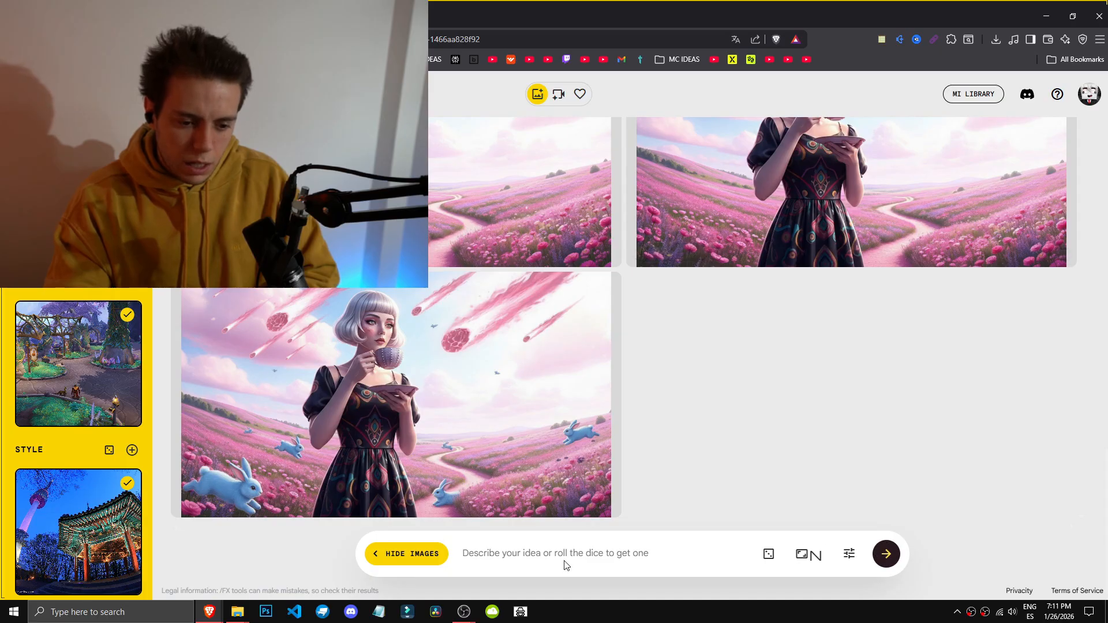
left_click(811, 555)
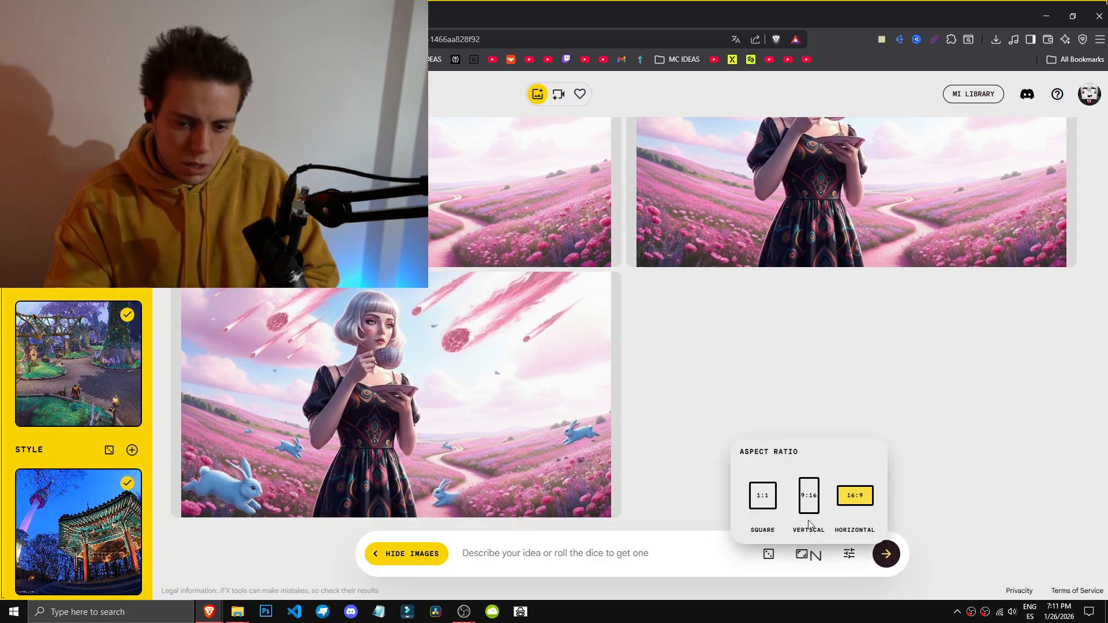
left_click(885, 554)
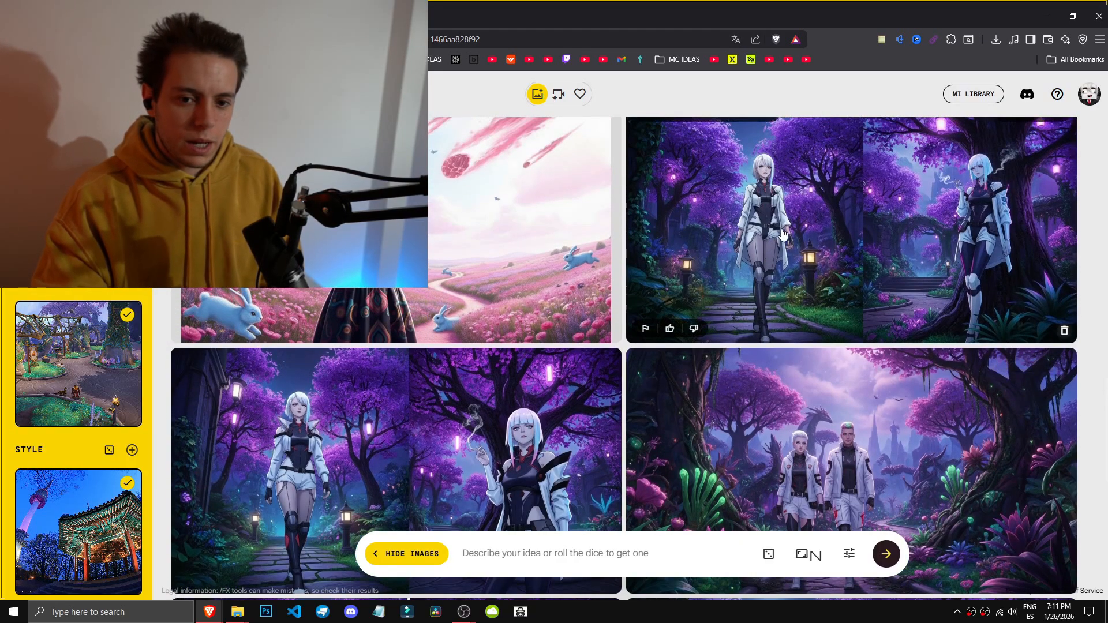
Step: Generate another batch of images with the same subject, scene and style
scroll(25, 303, "up", 3)
scroll(838, 437, "down", 8)
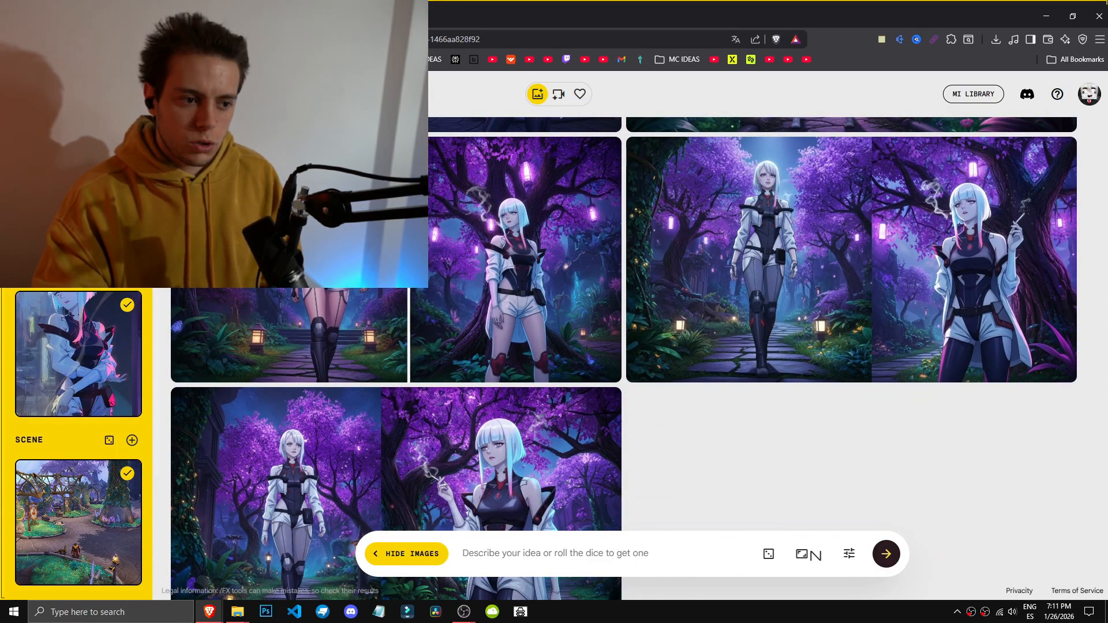
scroll(819, 509, "down", 2)
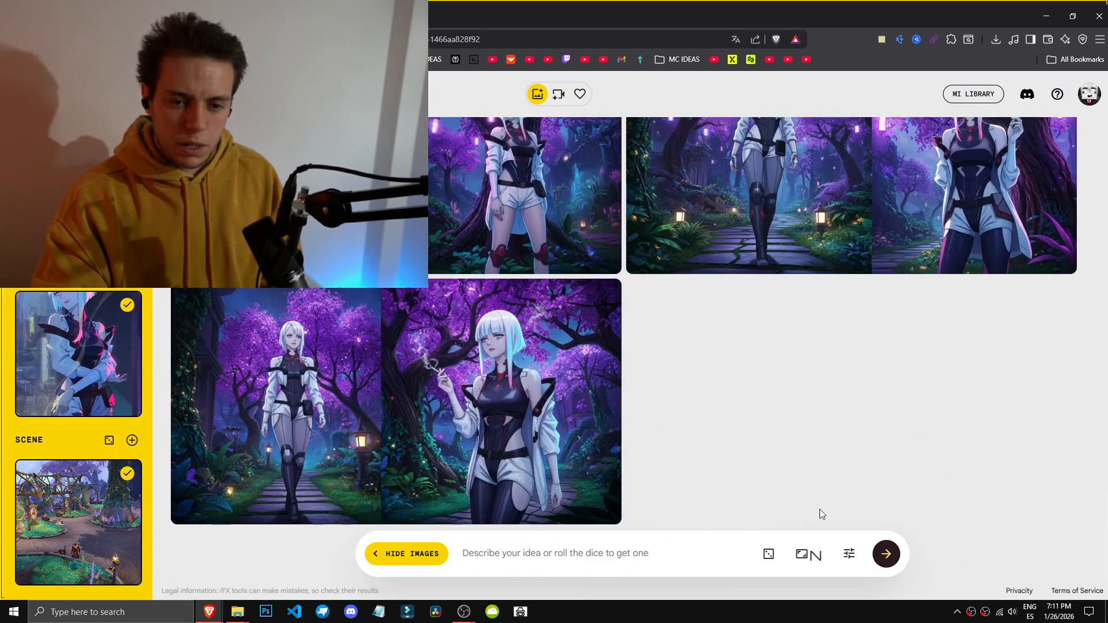
scroll(819, 509, "up", 11)
left_click(887, 557)
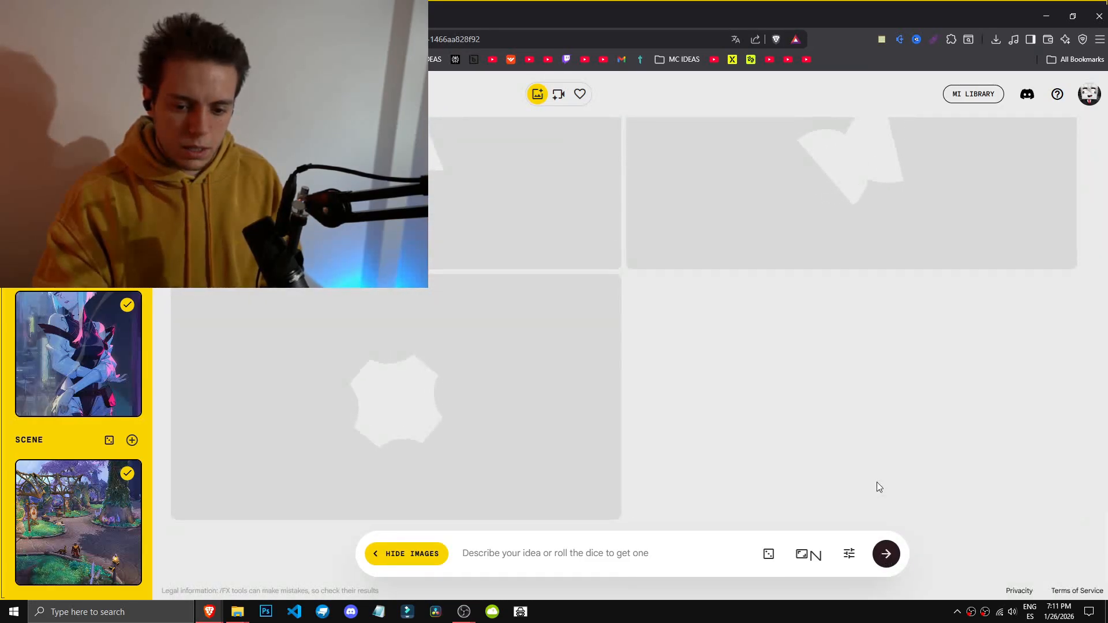
Step: Inspect the generated forest images in their refine views
scroll(876, 481, "up", 15)
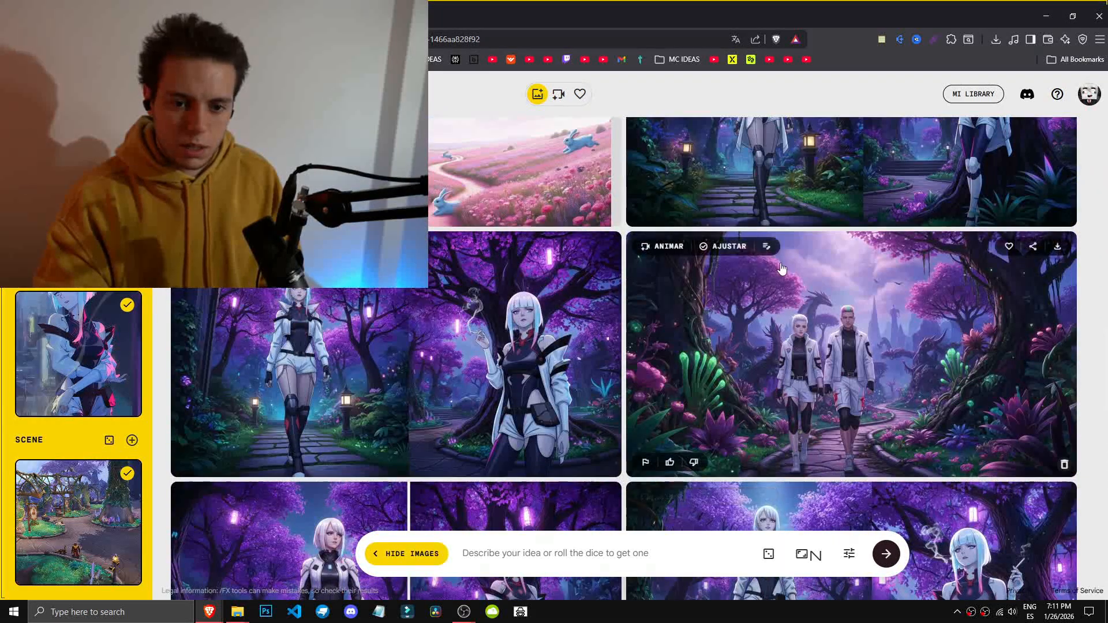
left_click(796, 292)
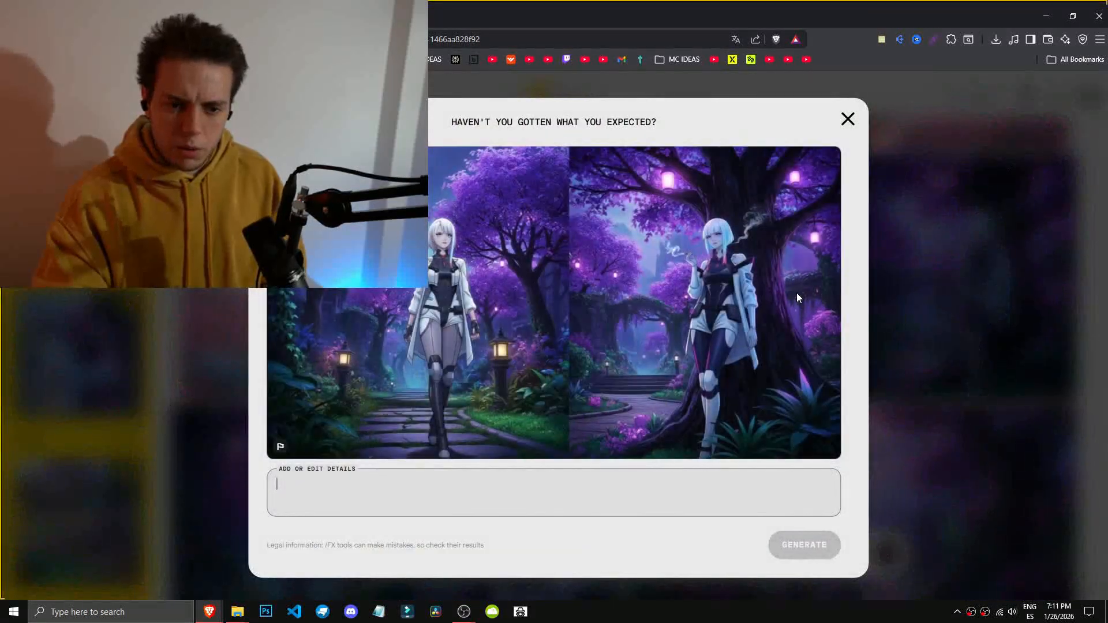
key("Escape")
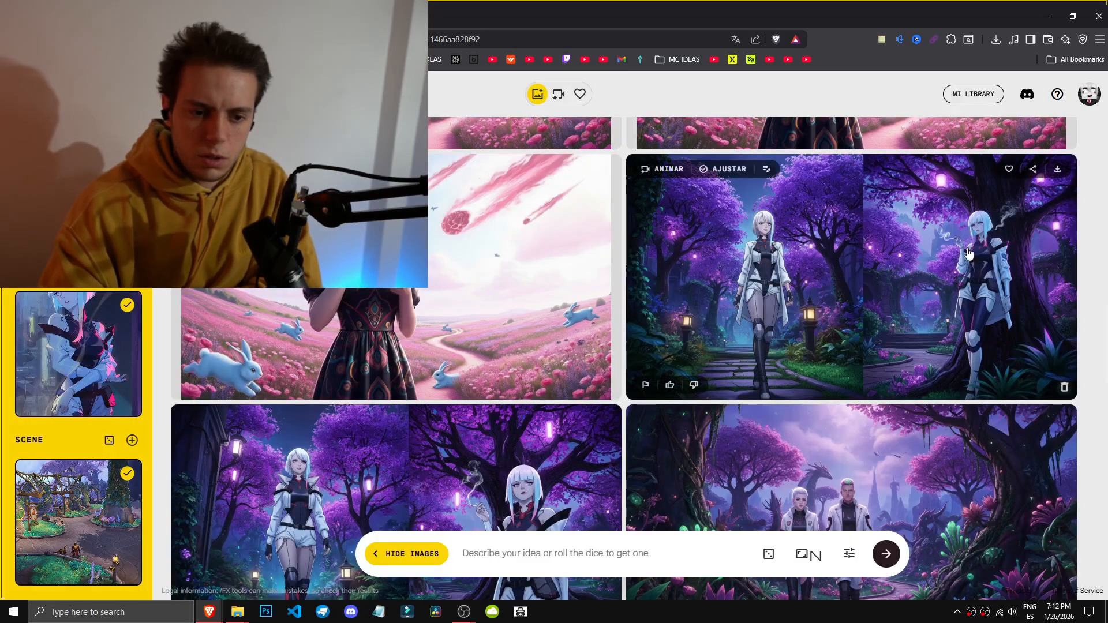
scroll(440, 435, "down", 1)
left_click(103, 504)
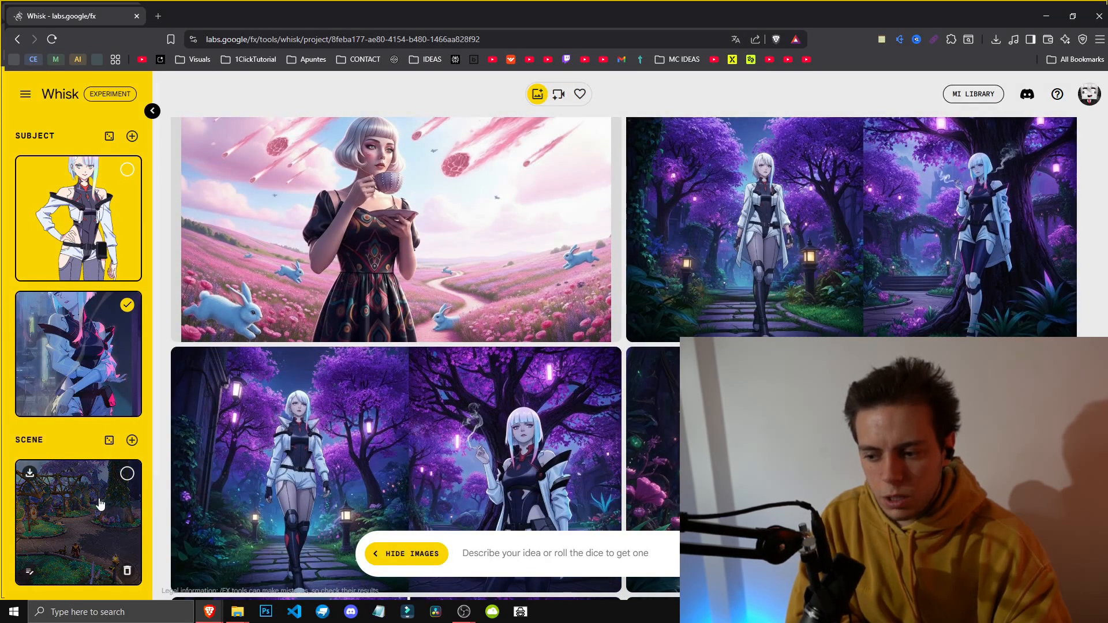
left_click(127, 473)
scroll(403, 404, "down", 2)
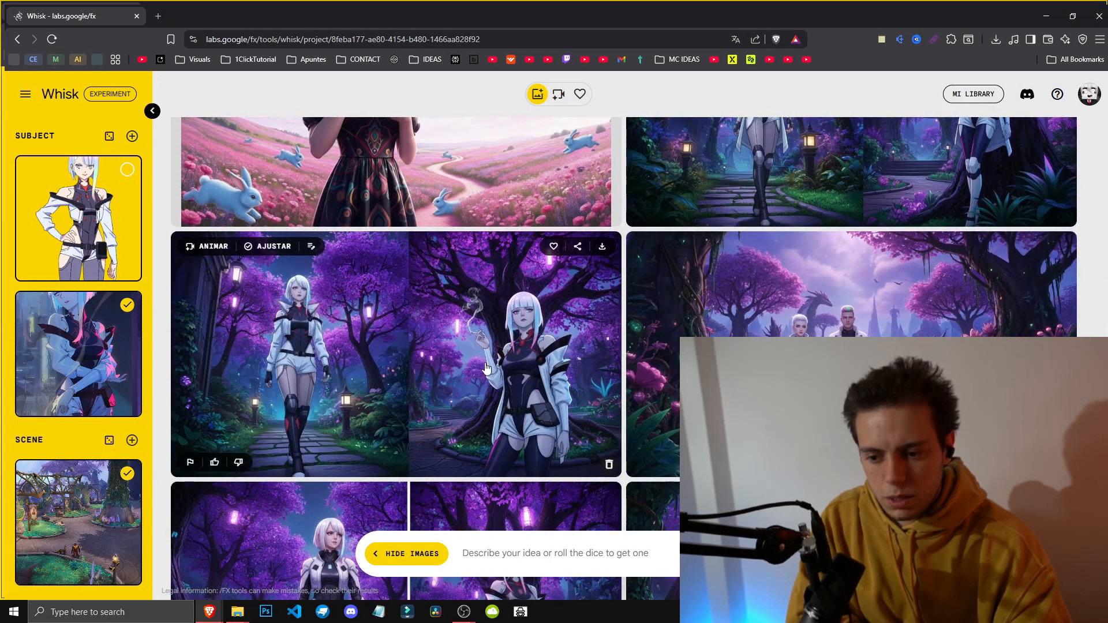
left_click(831, 398)
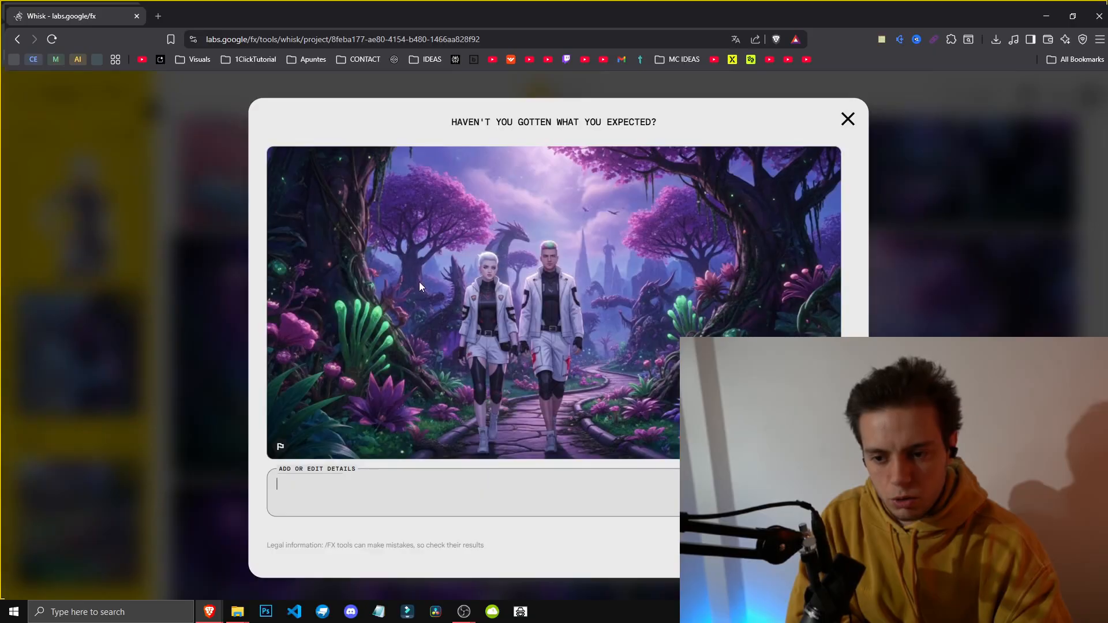
left_click(846, 123)
Step: Delete the full-body character subject image on the white background
scroll(294, 353, "down", 7)
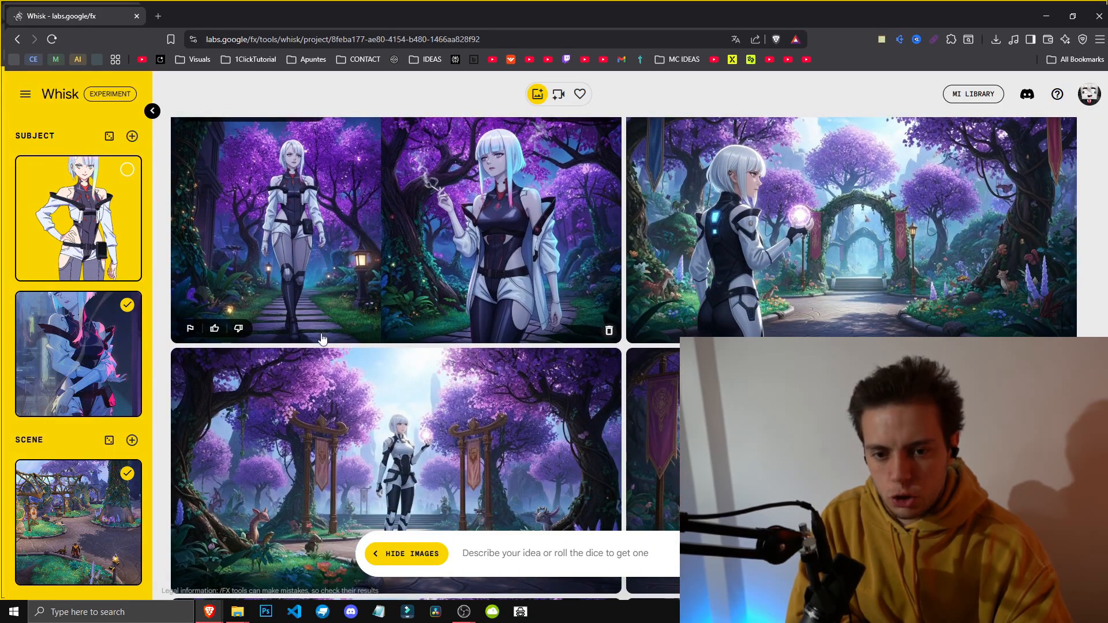
scroll(363, 408, "up", 2)
scroll(363, 407, "up", 2)
left_click(126, 265)
Step: Review the subject's description and a generated image's refine view
scroll(687, 326, "down", 6)
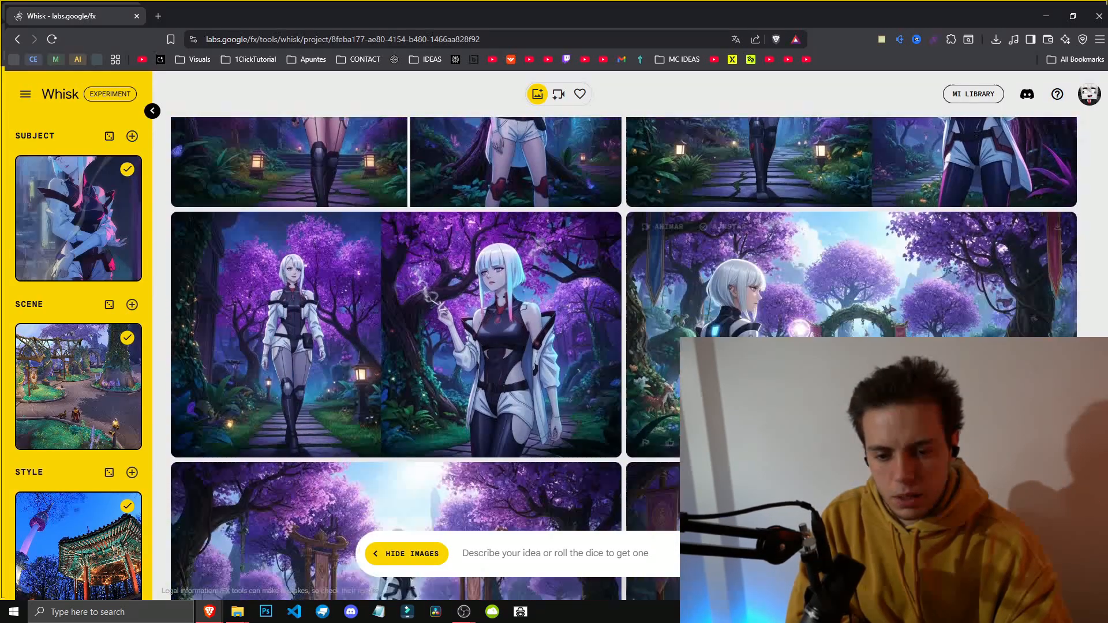
scroll(396, 358, "down", 4)
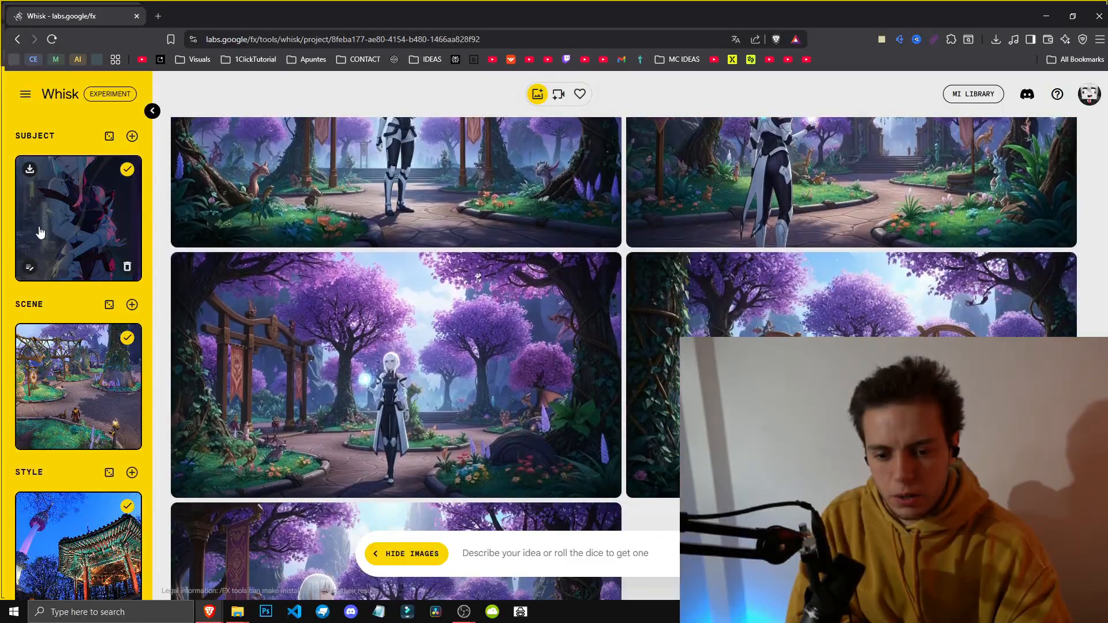
left_click(30, 269)
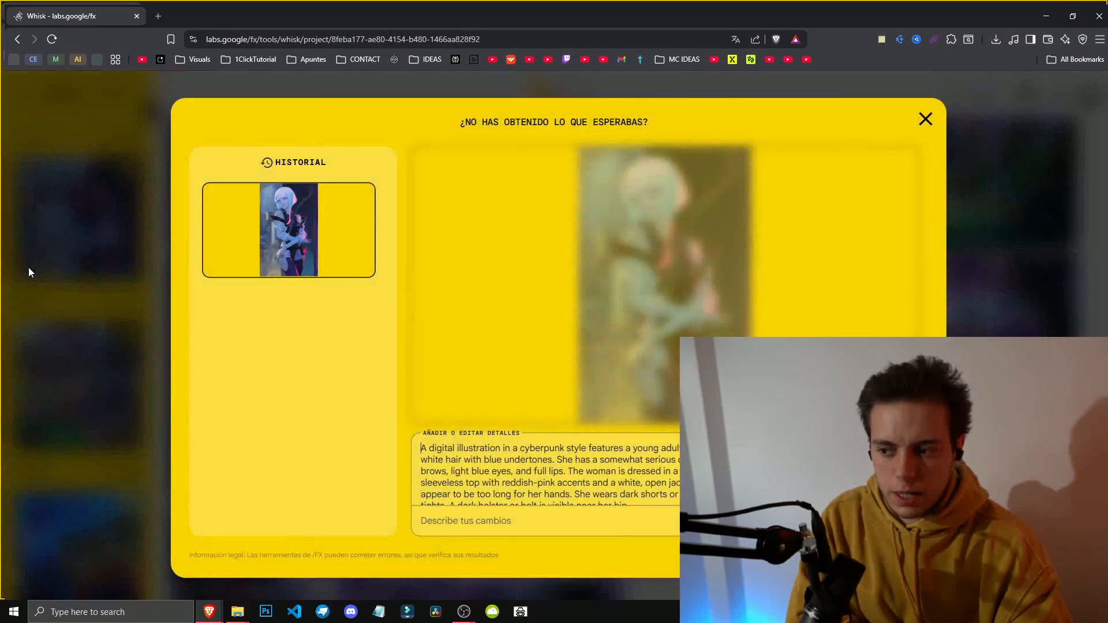
left_click(925, 119)
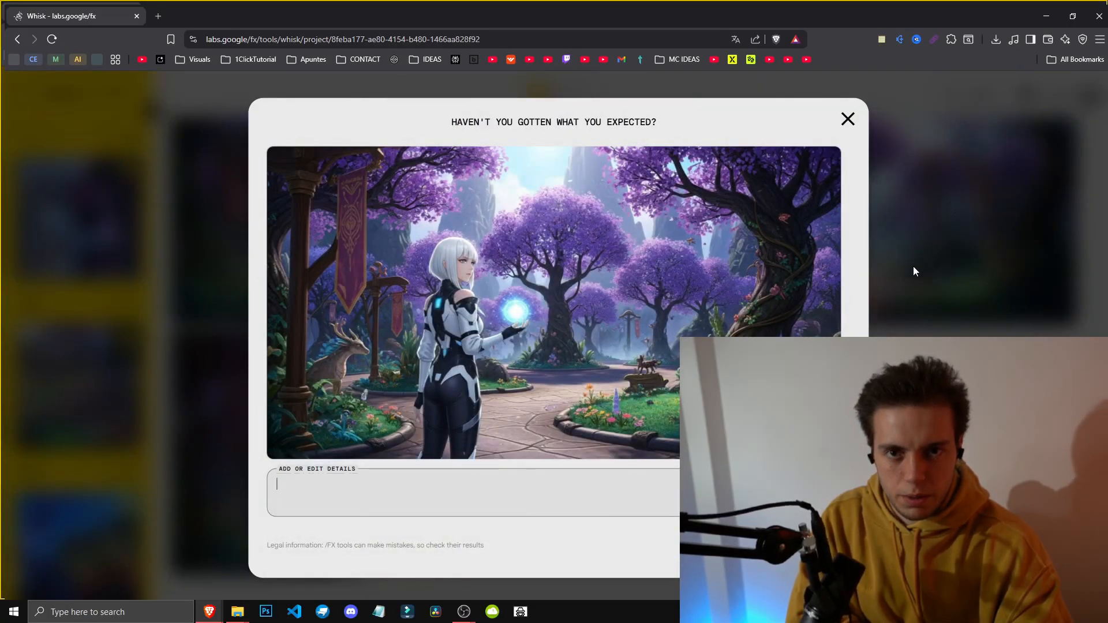
left_click(913, 267)
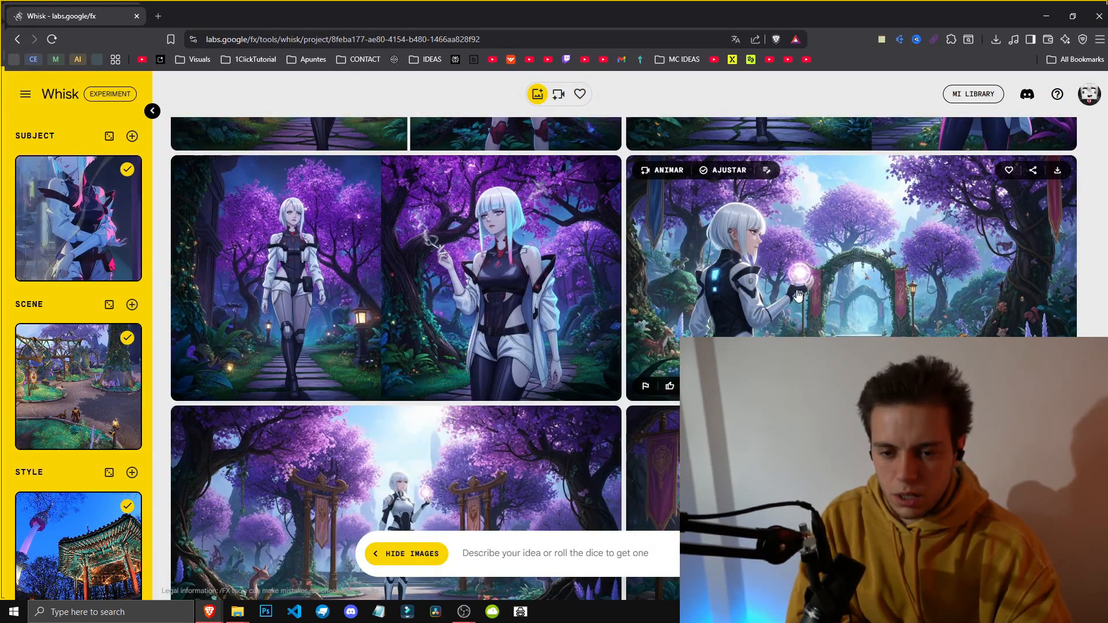
left_click(796, 295)
left_click(844, 118)
Step: Open the forest scene image's edit details to read its description
scroll(363, 325, "down", 3)
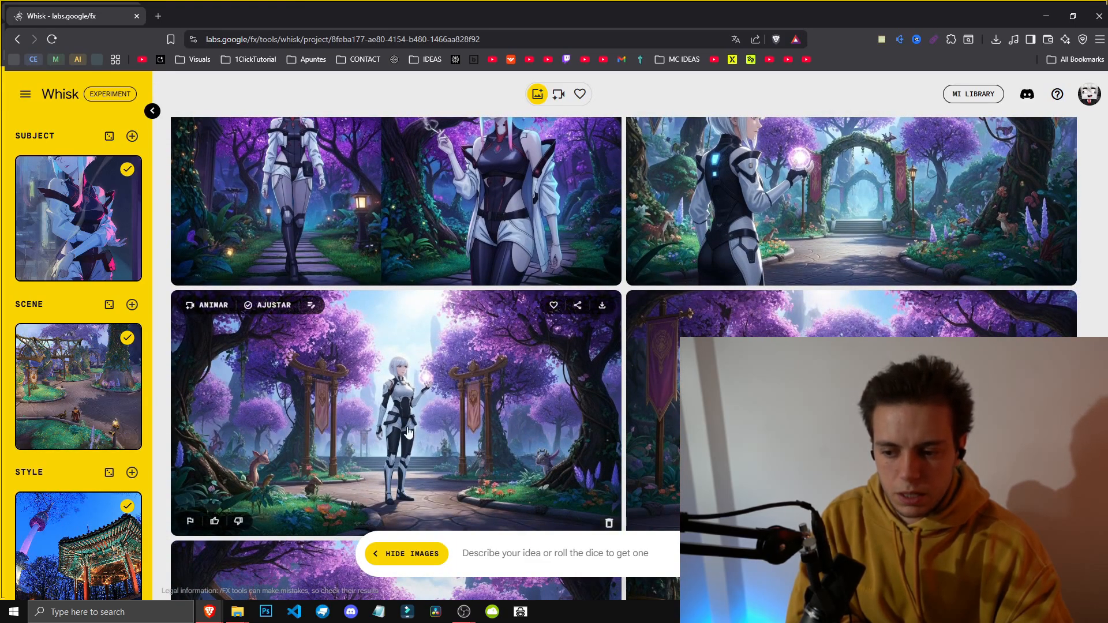
scroll(790, 398, "down", 1)
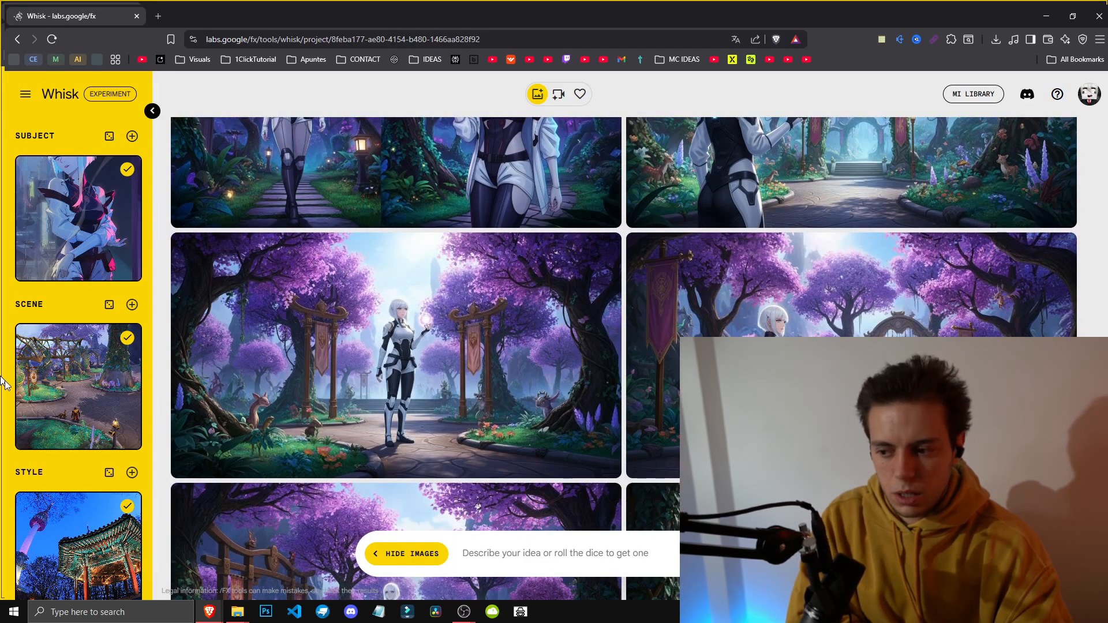
left_click(30, 437)
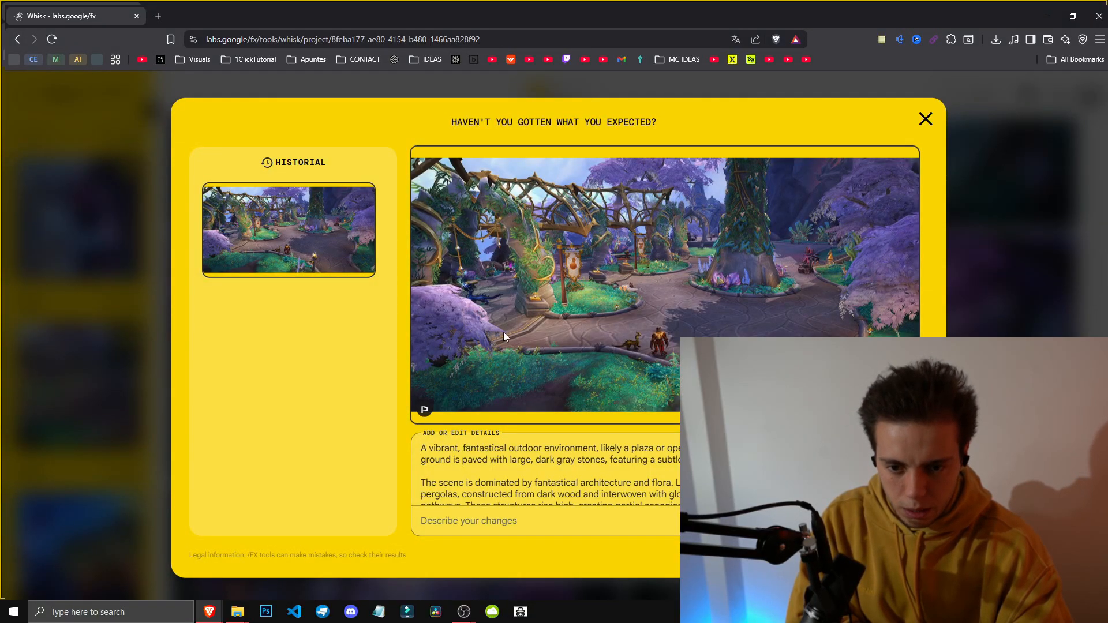
key("Escape")
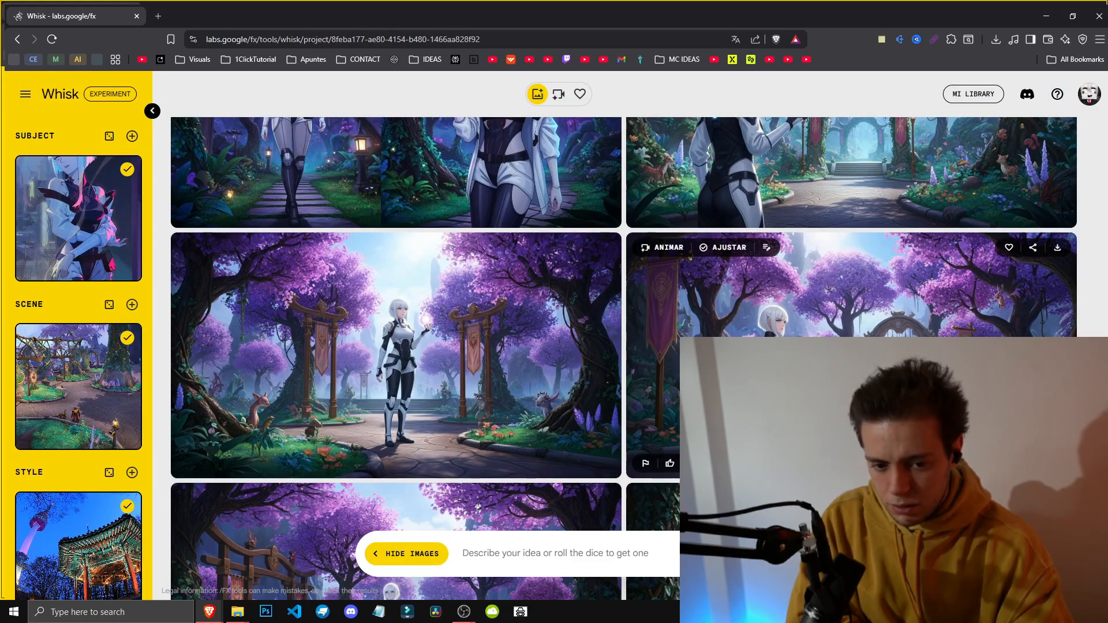
scroll(639, 359, "down", 1)
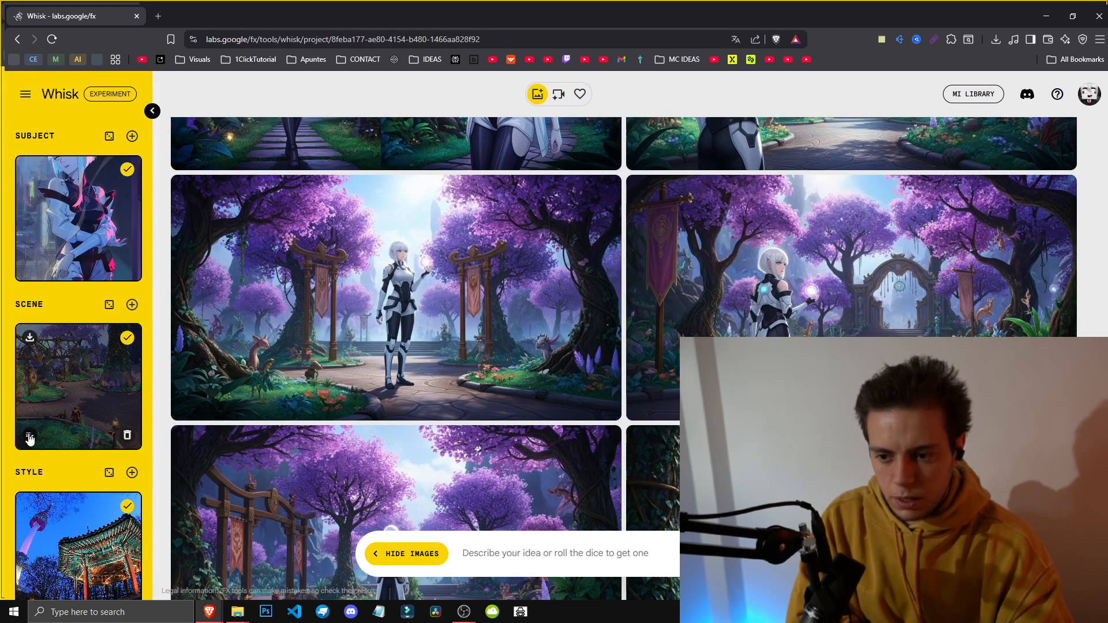
left_click(29, 436)
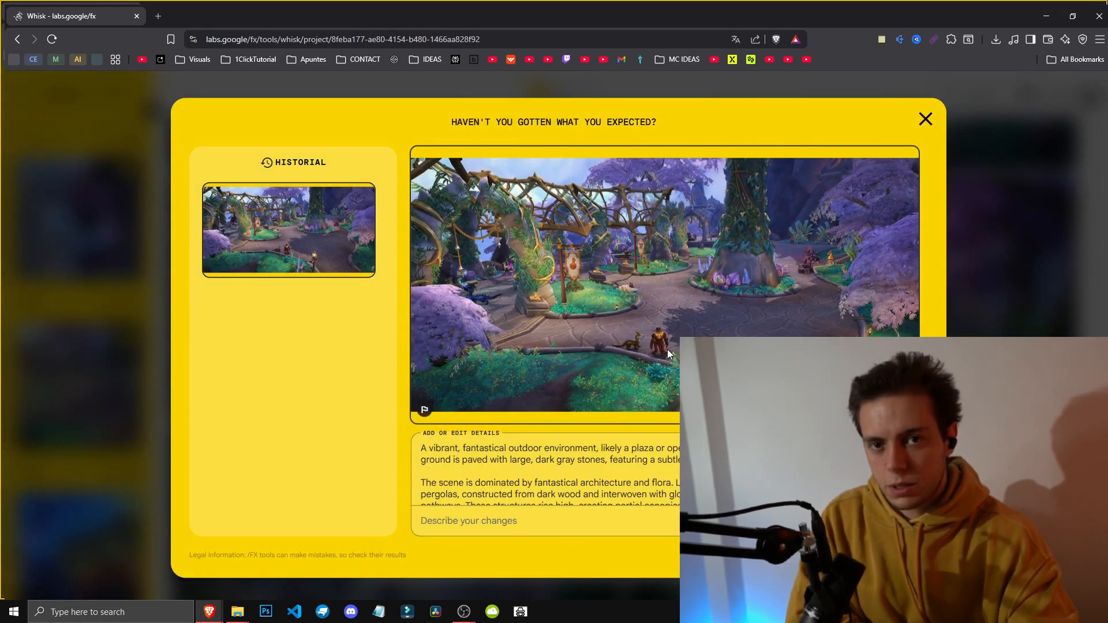
Step: Browse the generated forest images and open one image's refine view
key("Escape")
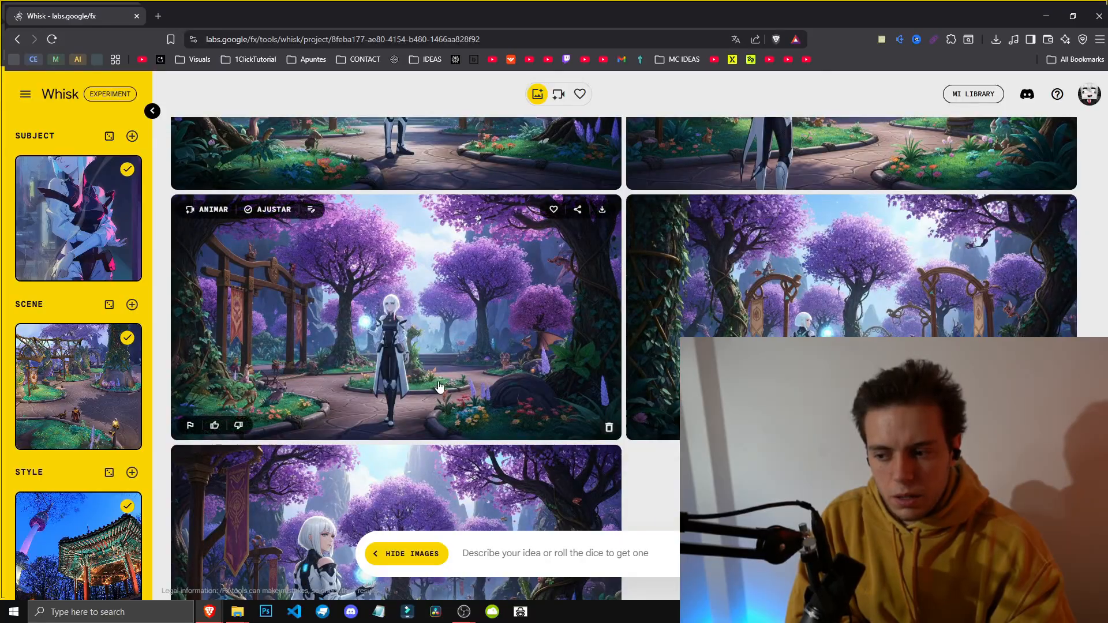
scroll(439, 386, "down", 2)
scroll(595, 371, "up", 3)
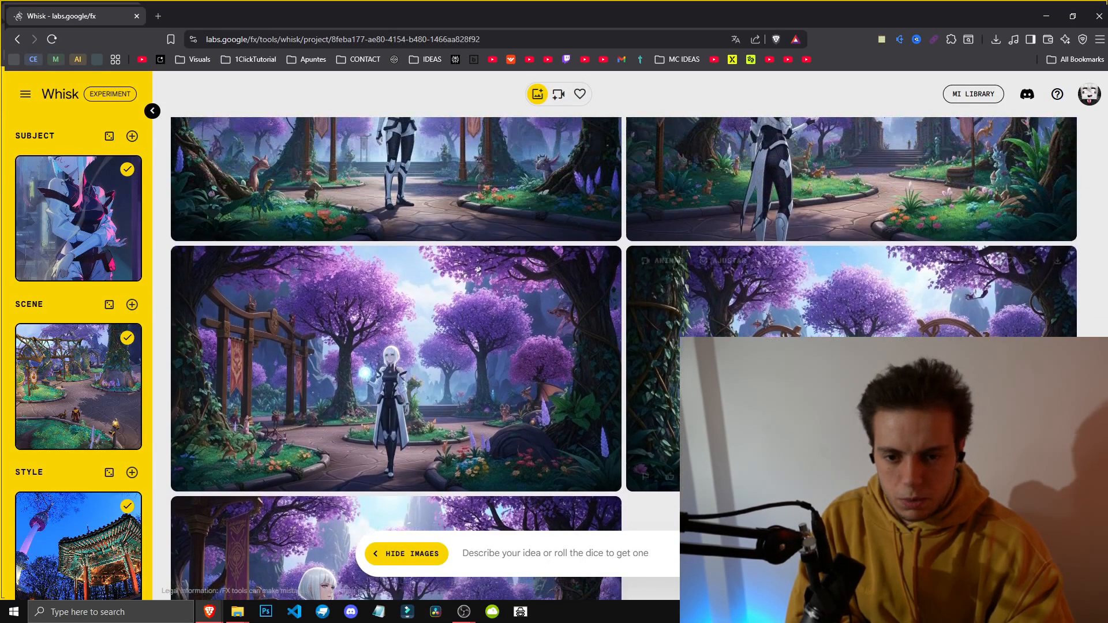
scroll(594, 371, "down", 2)
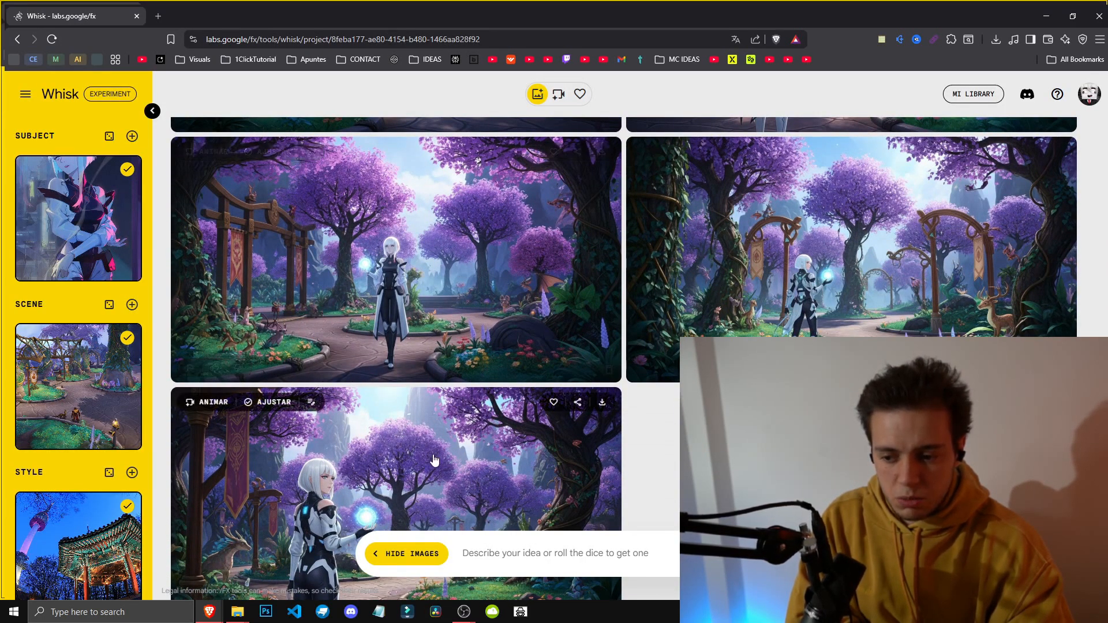
scroll(435, 384, "down", 2)
scroll(750, 427, "up", 8)
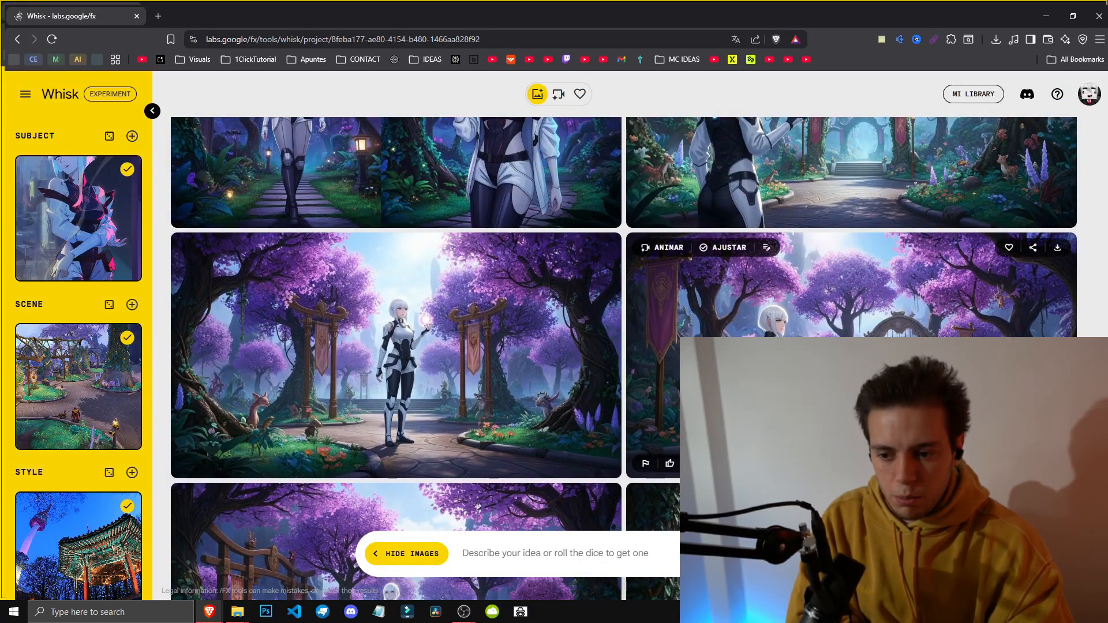
scroll(750, 404, "down", 1)
left_click(723, 190)
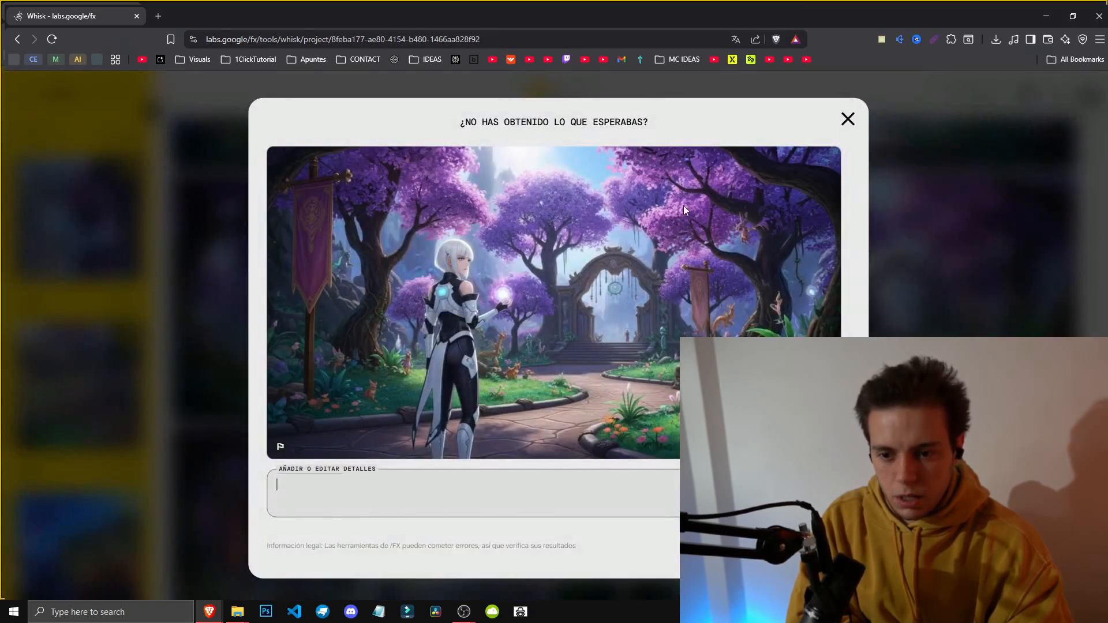
left_click(985, 207)
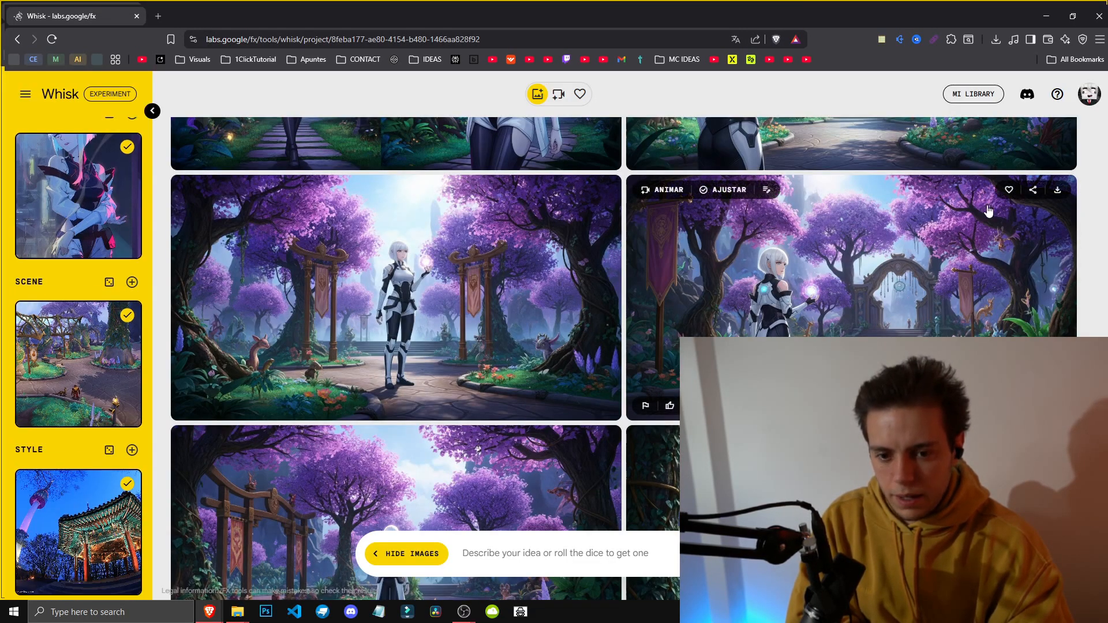
Step: Open the Seoul tower style image's edit details to read its description
scroll(427, 426, "down", 4)
scroll(355, 452, "down", 2)
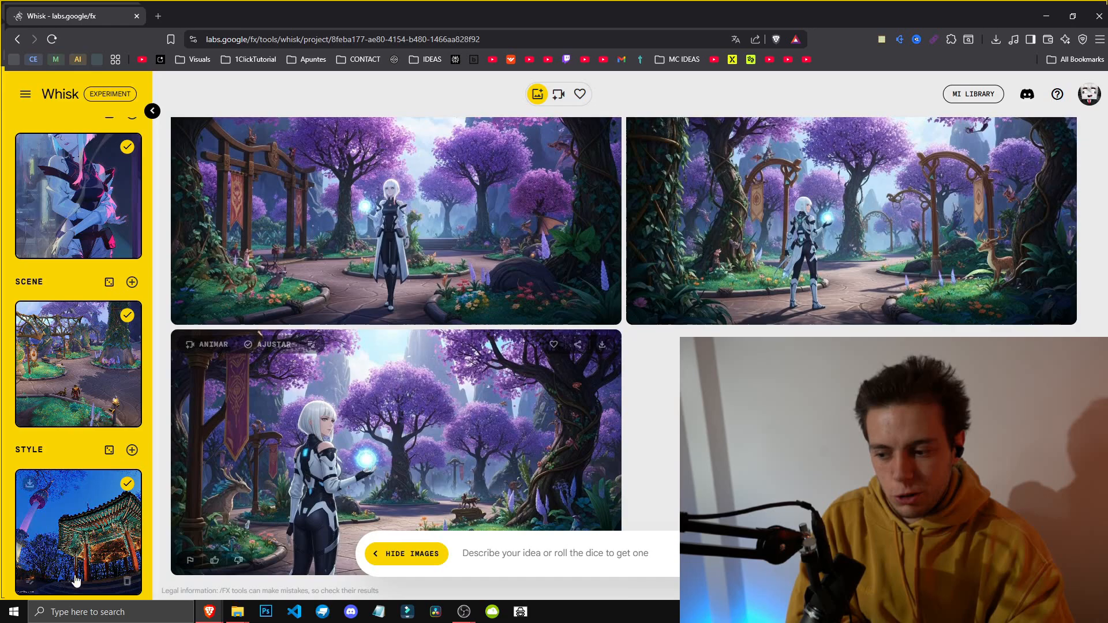
left_click(28, 583)
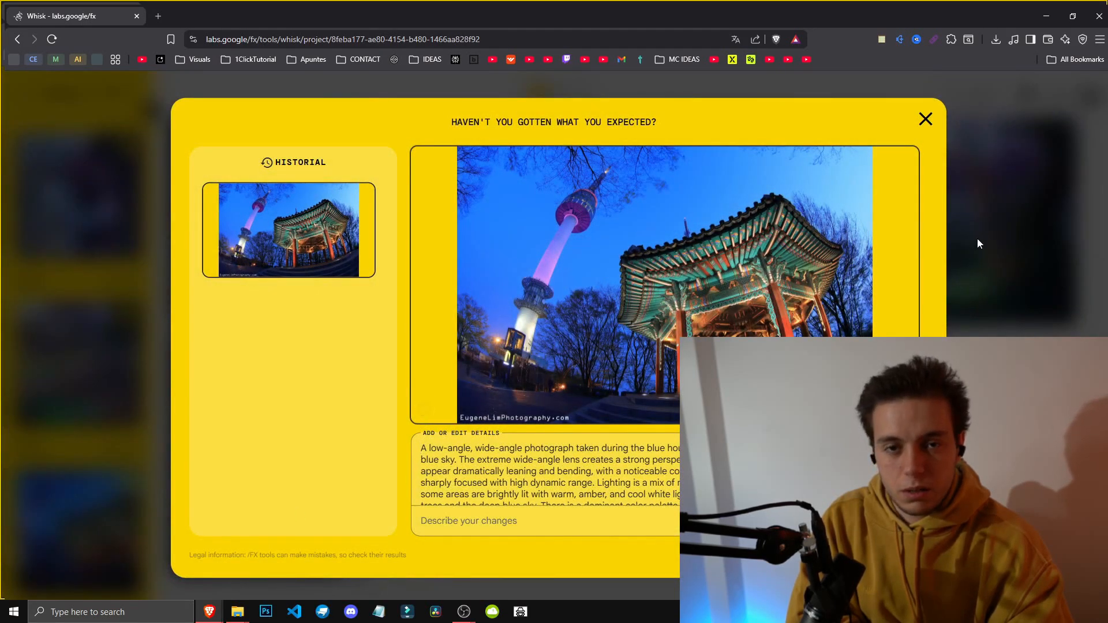
left_click(934, 209)
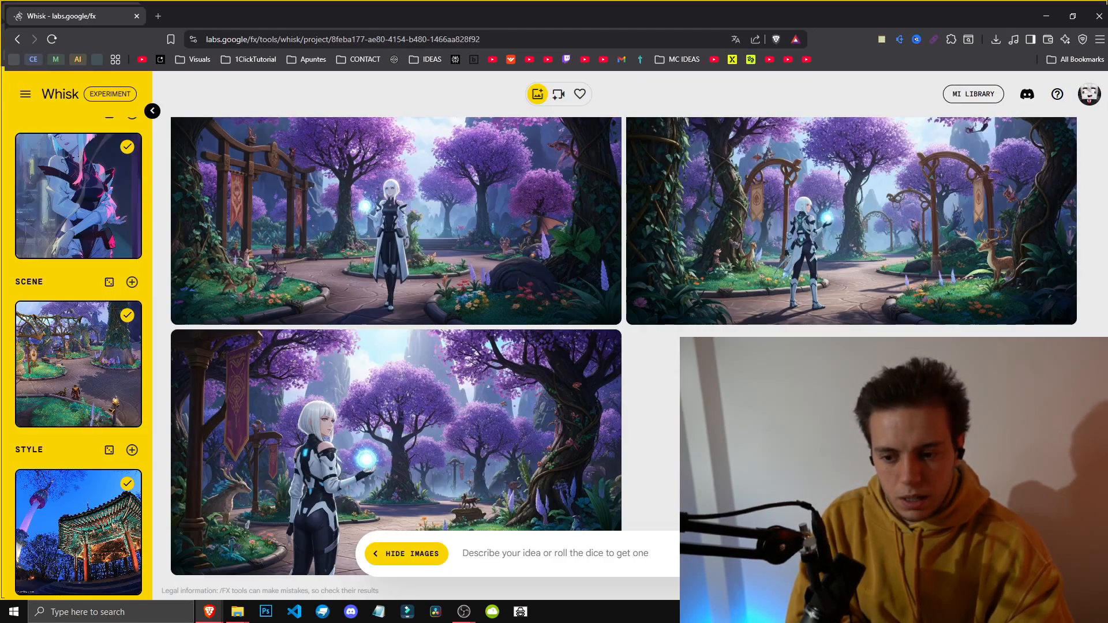
Step: Delete the Seoul tower style image and open the list of available style images
scroll(646, 427, "up", 5)
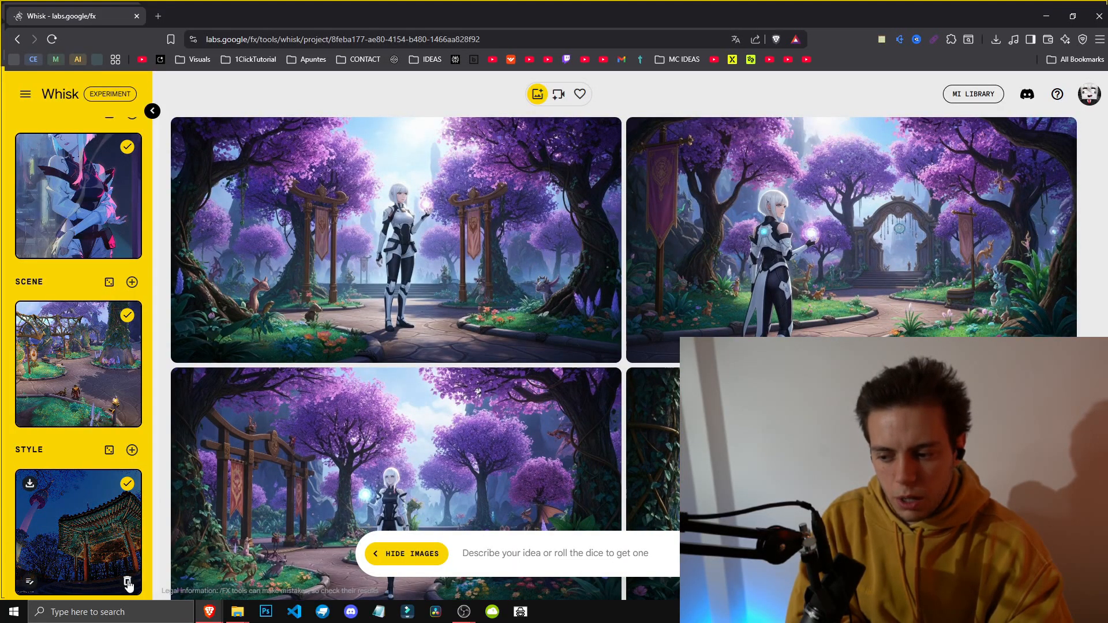
left_click(128, 582)
left_click(110, 451)
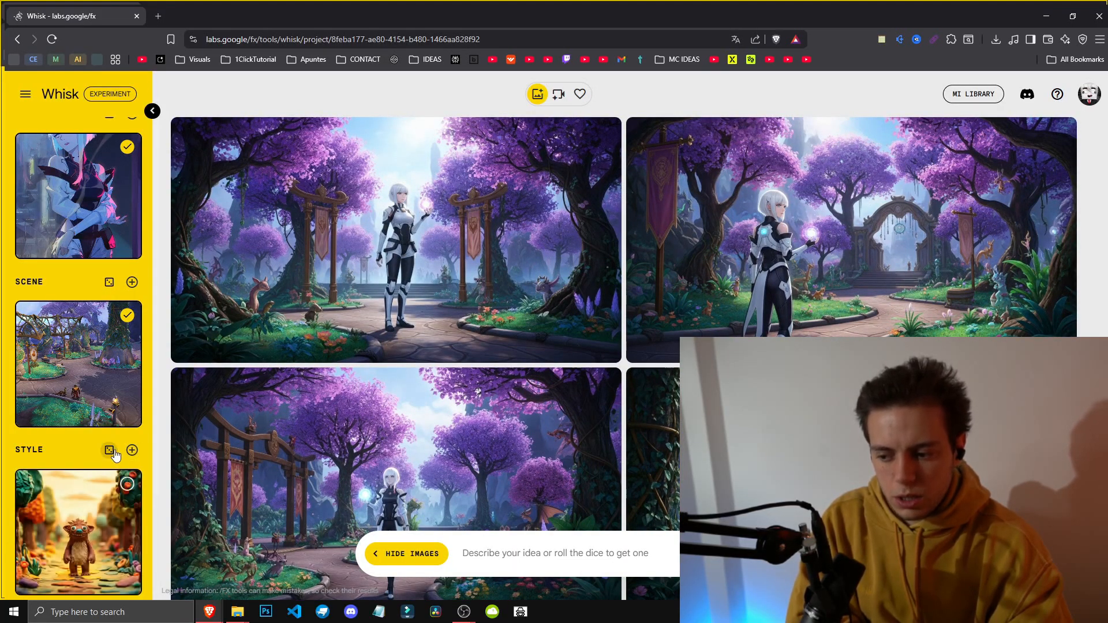
scroll(113, 452, "up", 1)
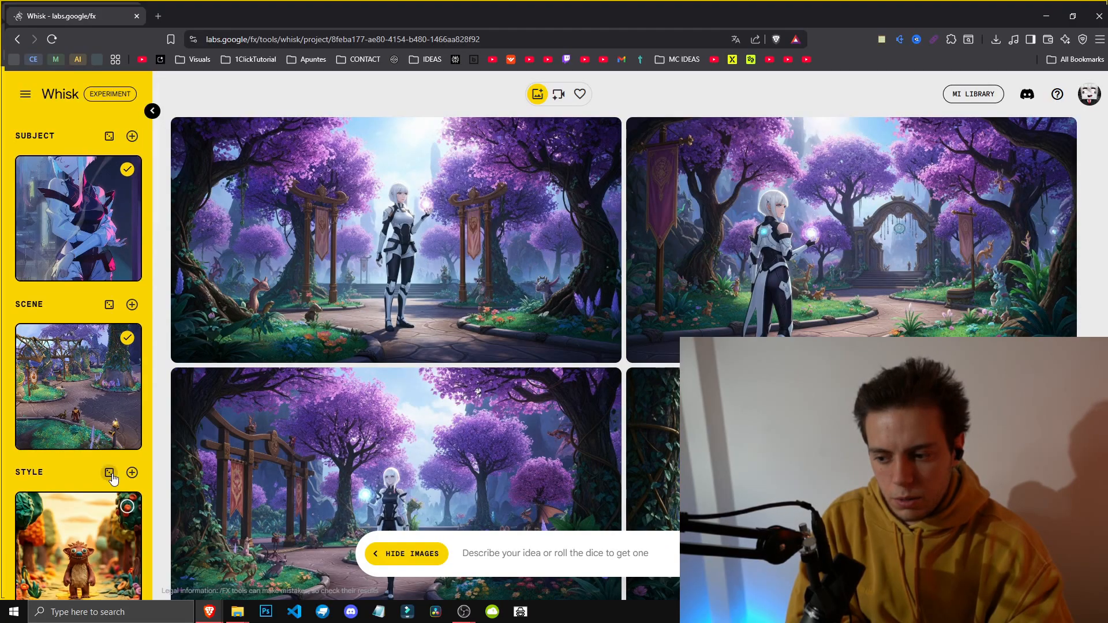
left_click(110, 473)
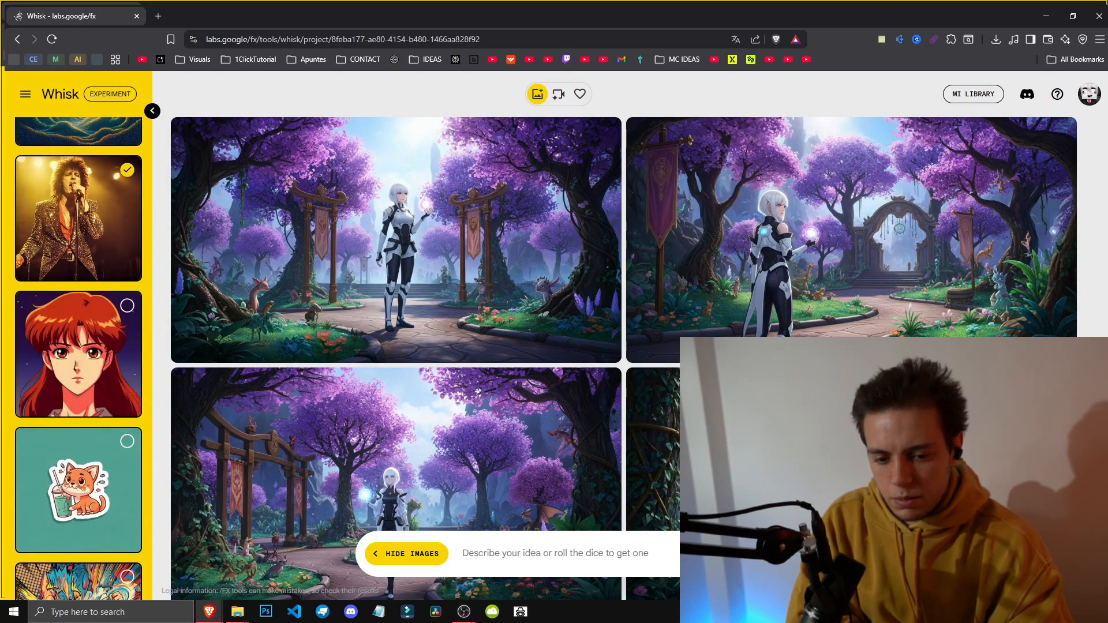
Step: Generate a new set of images from the current subject, scene and style images
left_click(879, 554)
left_click(879, 554)
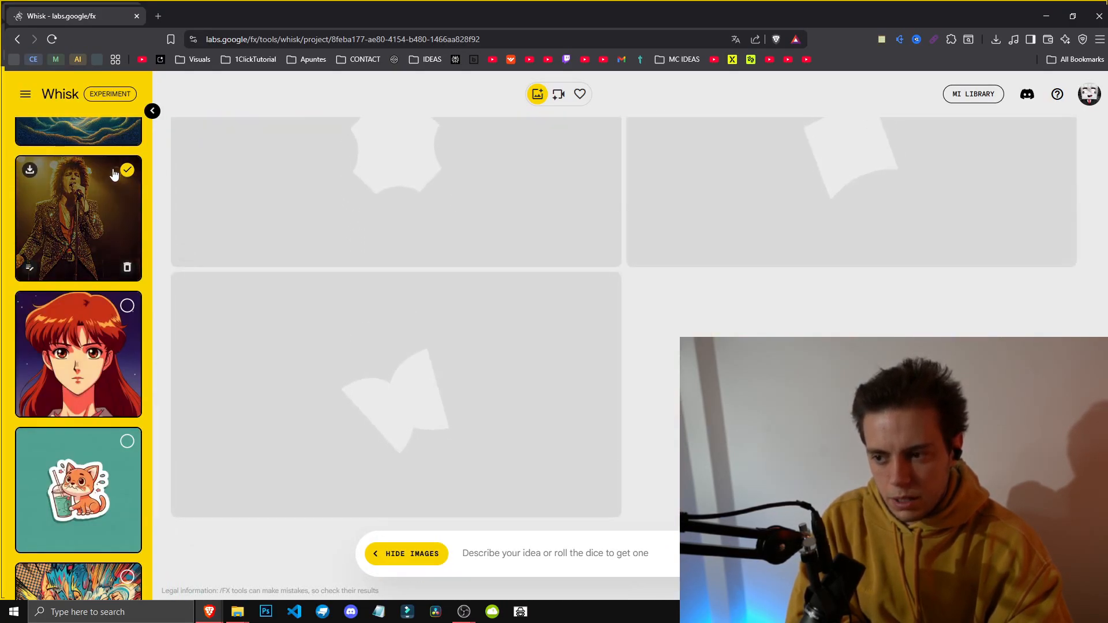
scroll(91, 446, "down", 5)
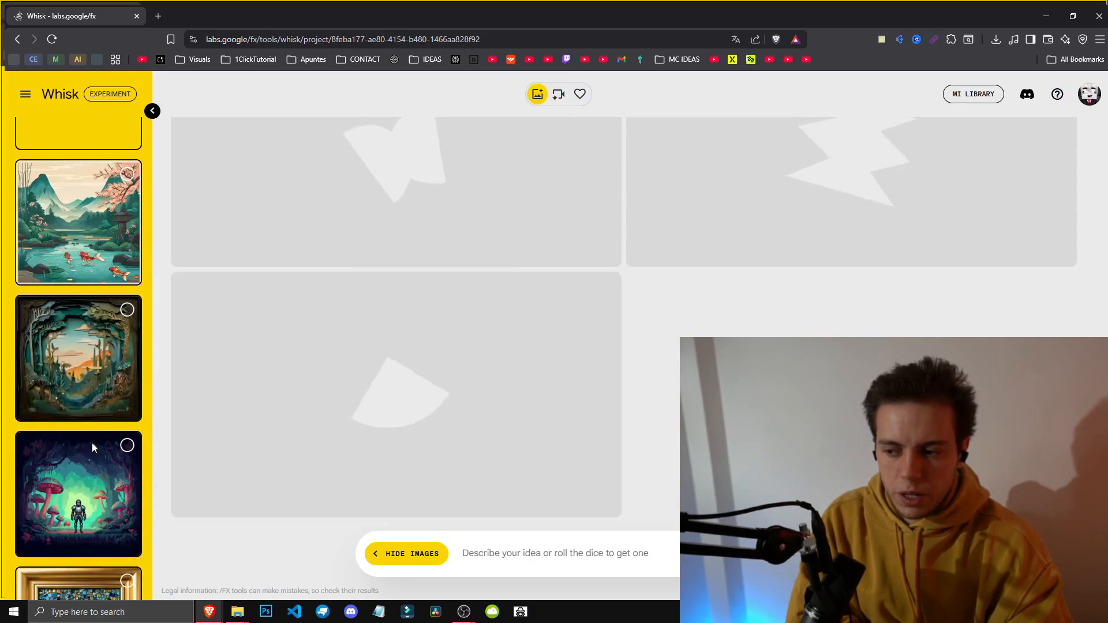
scroll(92, 448, "up", 15)
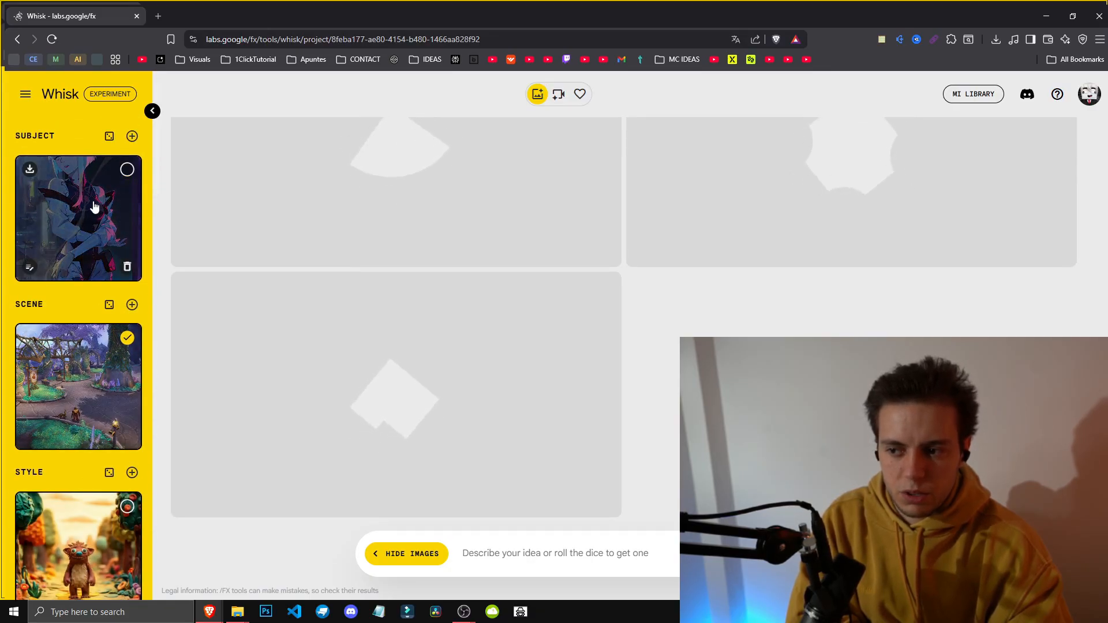
Step: Review the subject image's description and the newly generated images in the gallery
left_click(30, 268)
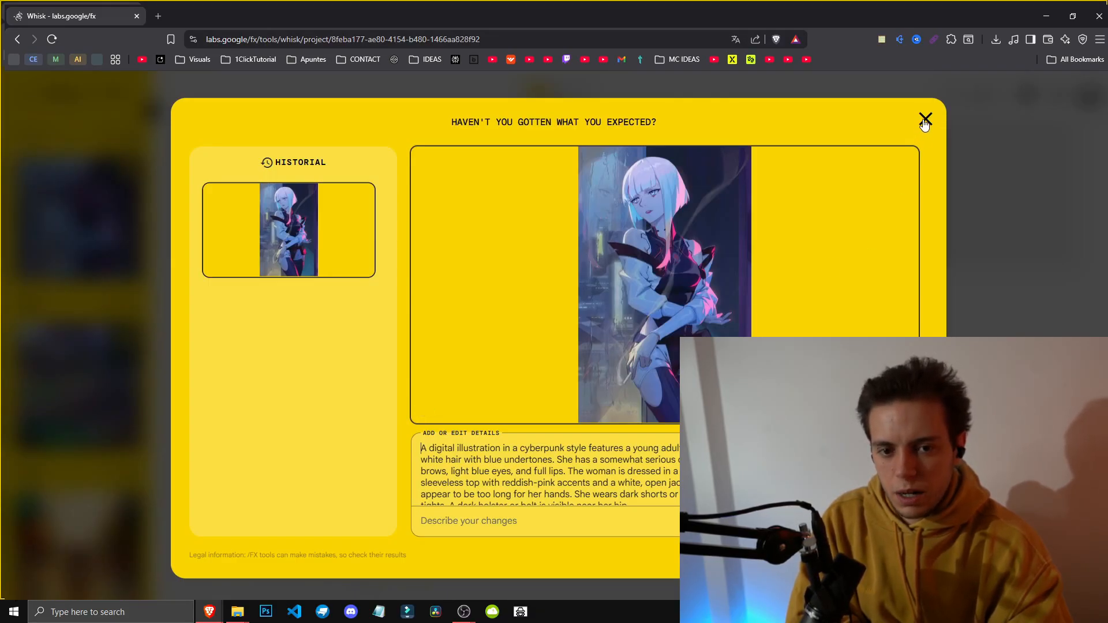
left_click(925, 120)
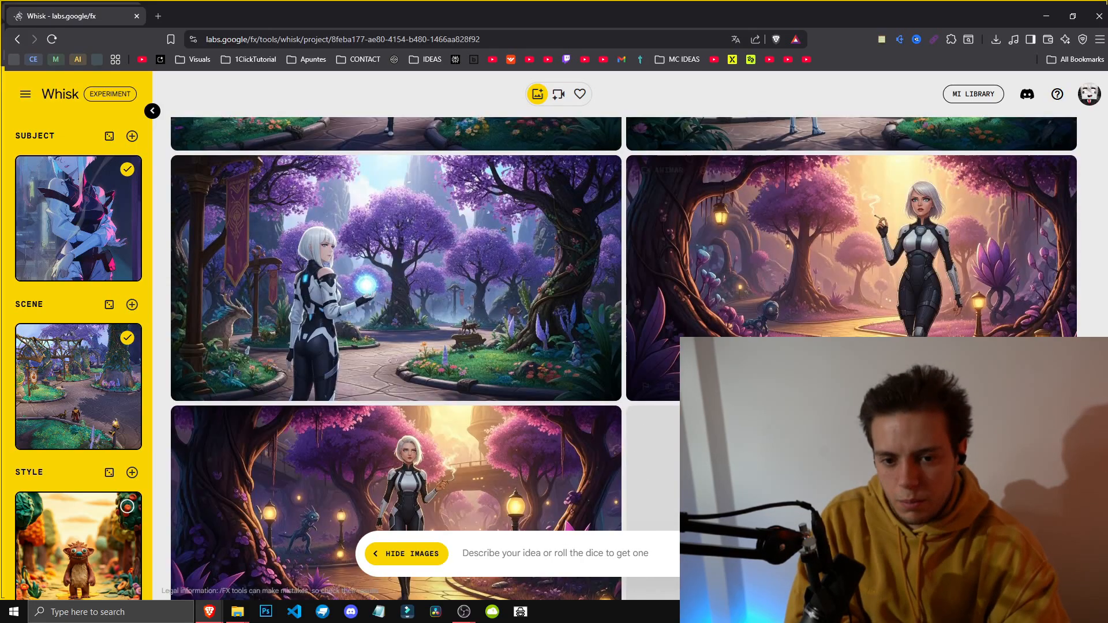
left_click(841, 248)
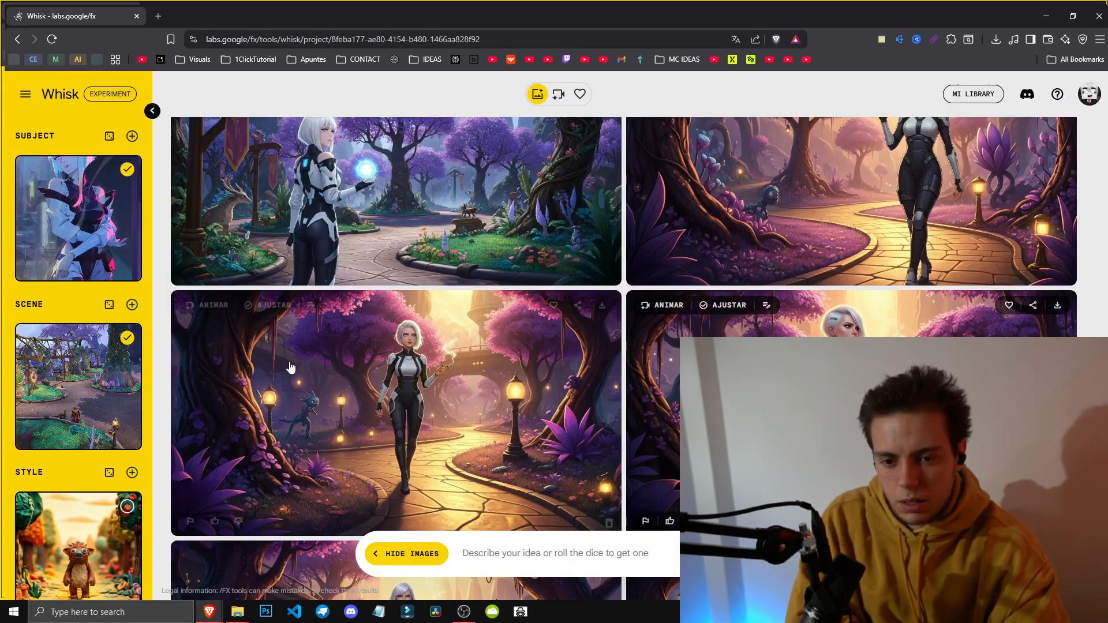
scroll(433, 429, "down", 4)
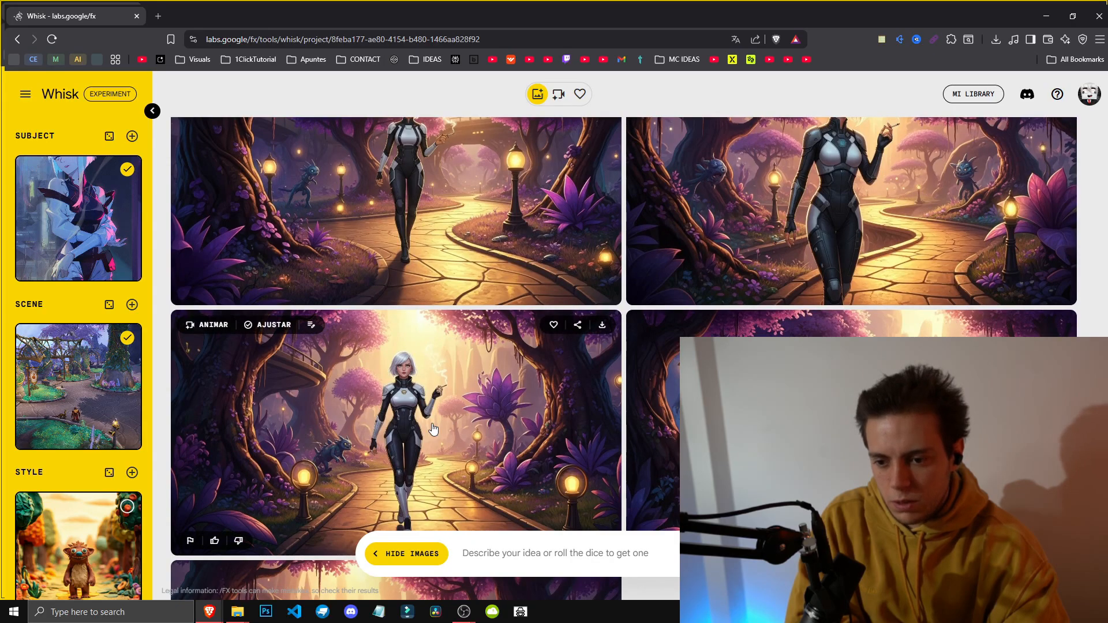
scroll(433, 429, "down", 4)
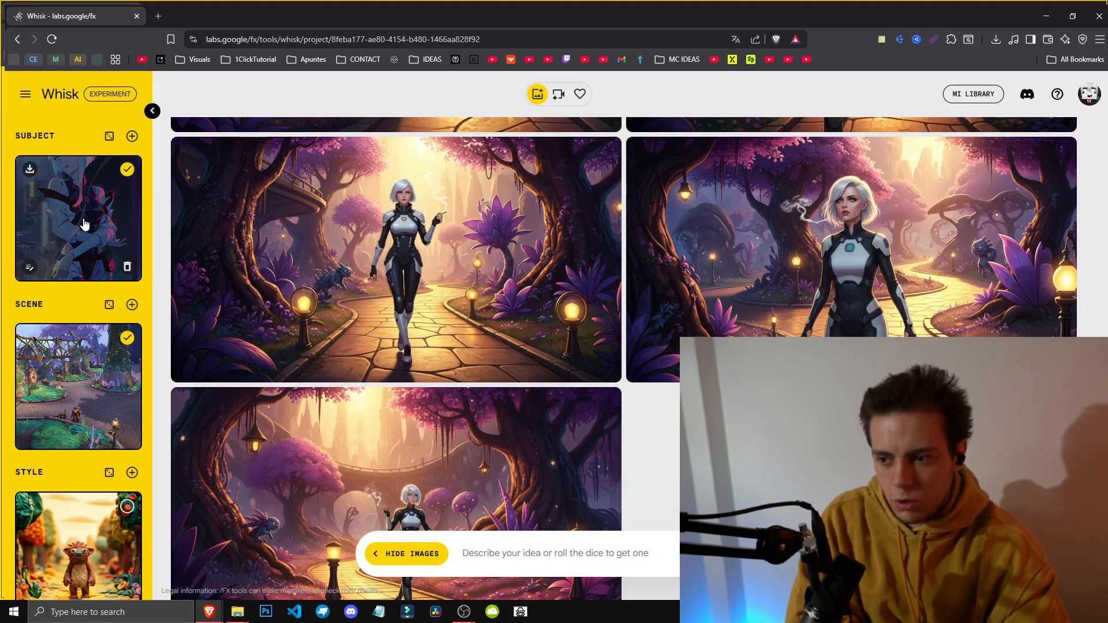
left_click(28, 269)
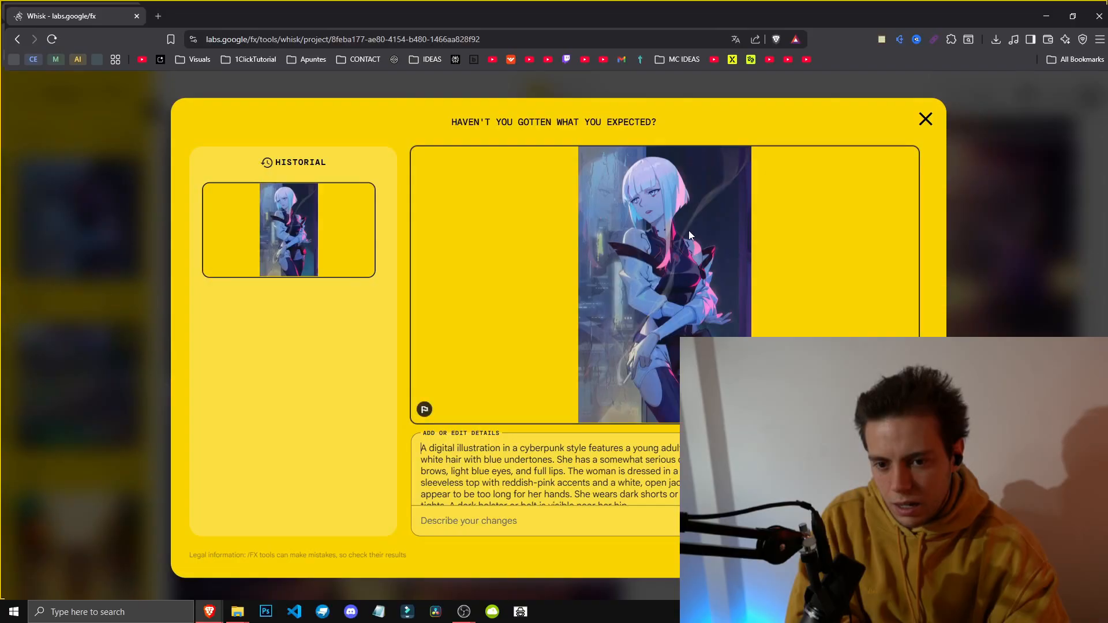
left_click(925, 119)
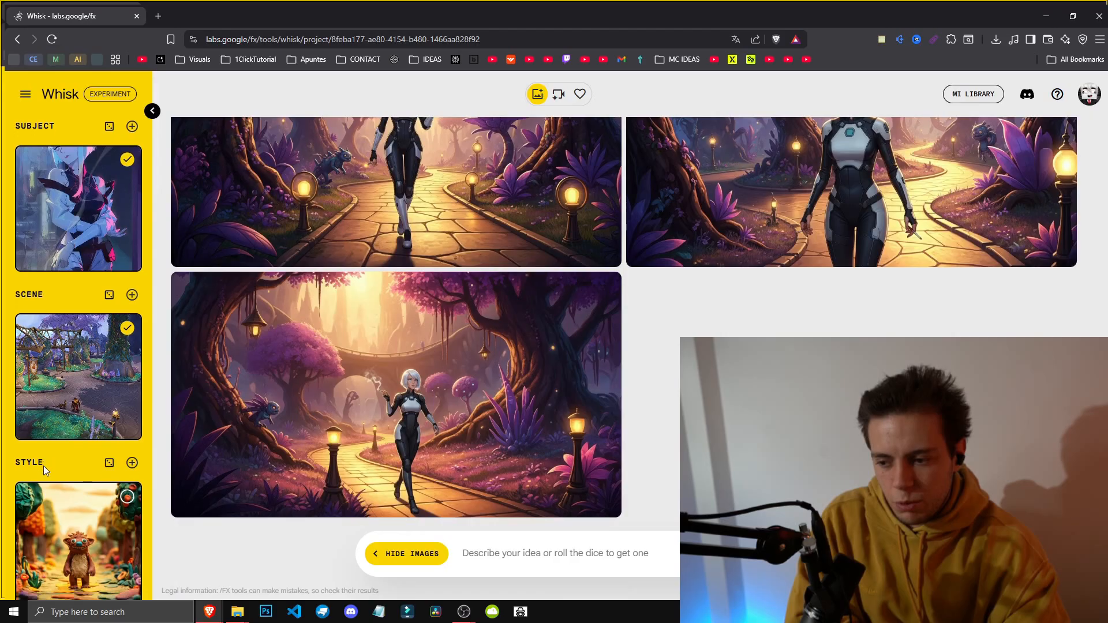
Step: Open the forest scene image's edit details to read its description
scroll(57, 450, "down", 15)
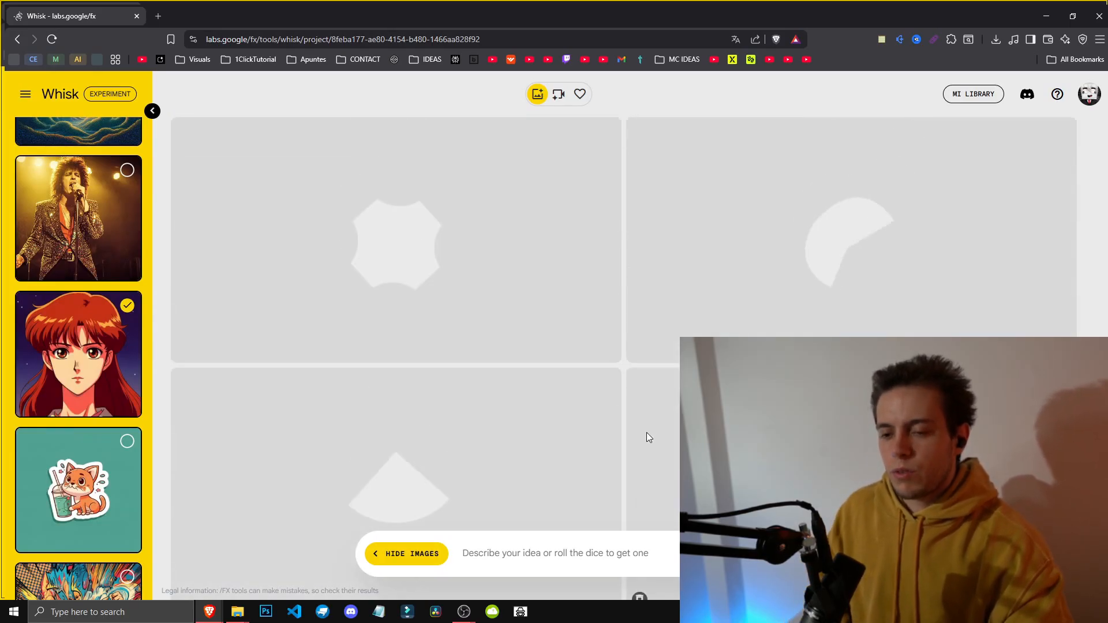
scroll(137, 385, "up", 15)
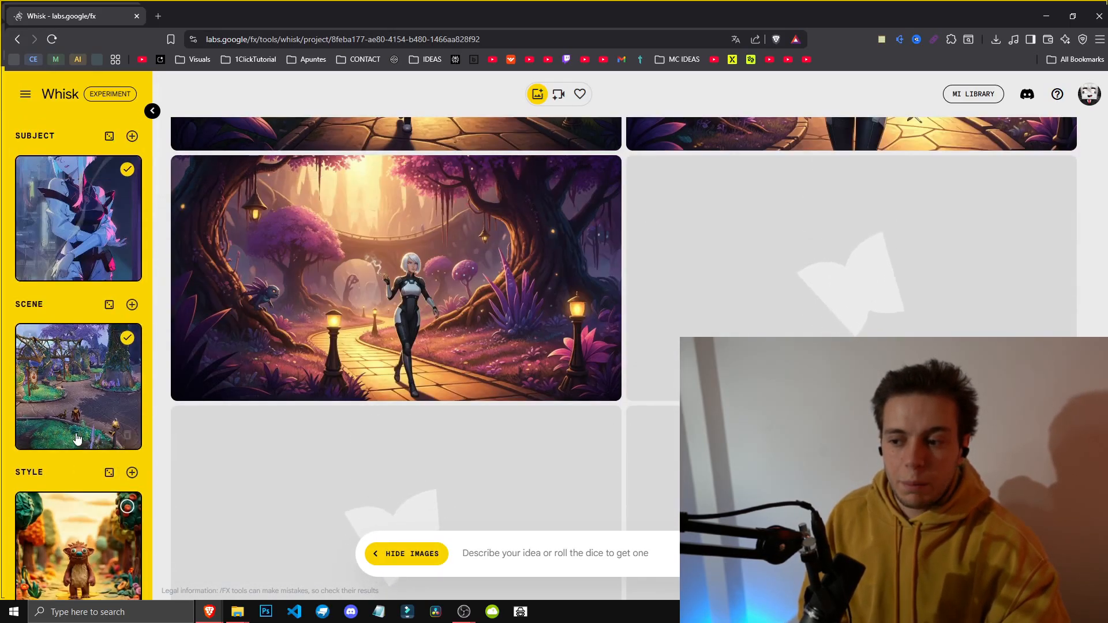
left_click(106, 388)
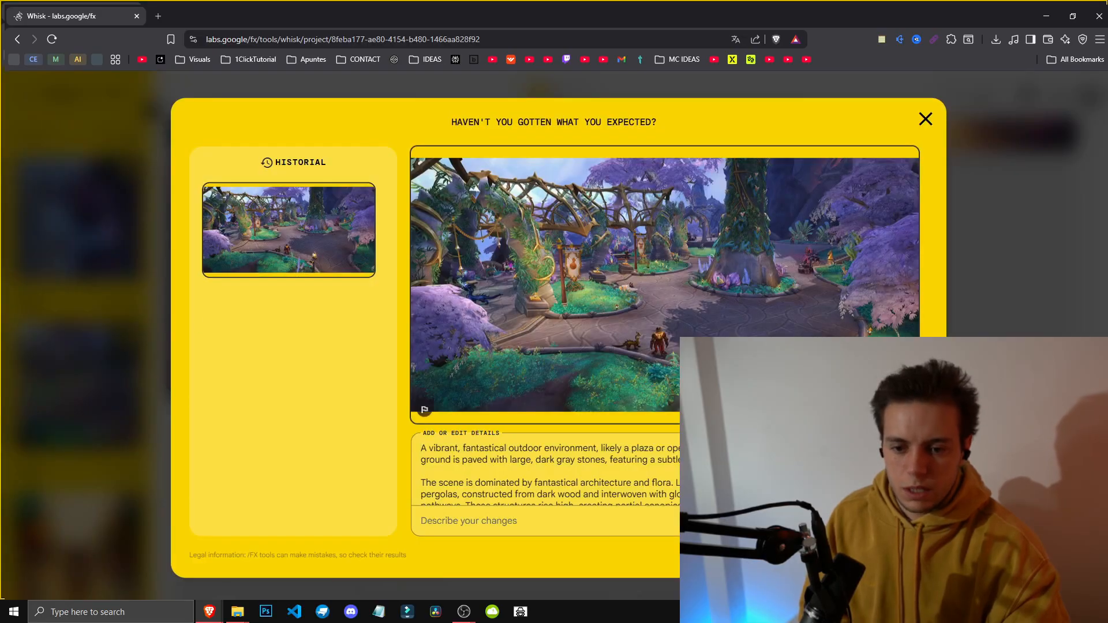
left_click(934, 102)
Step: Scroll through the generated image gallery to compare the different results
scroll(916, 249, "down", 10)
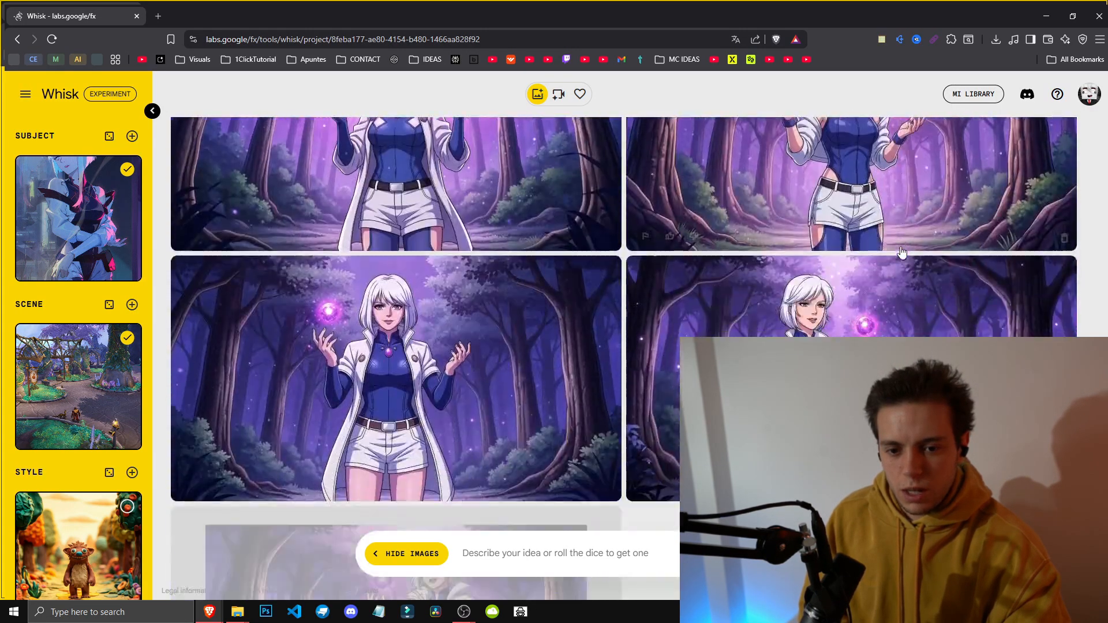
scroll(668, 388, "up", 5)
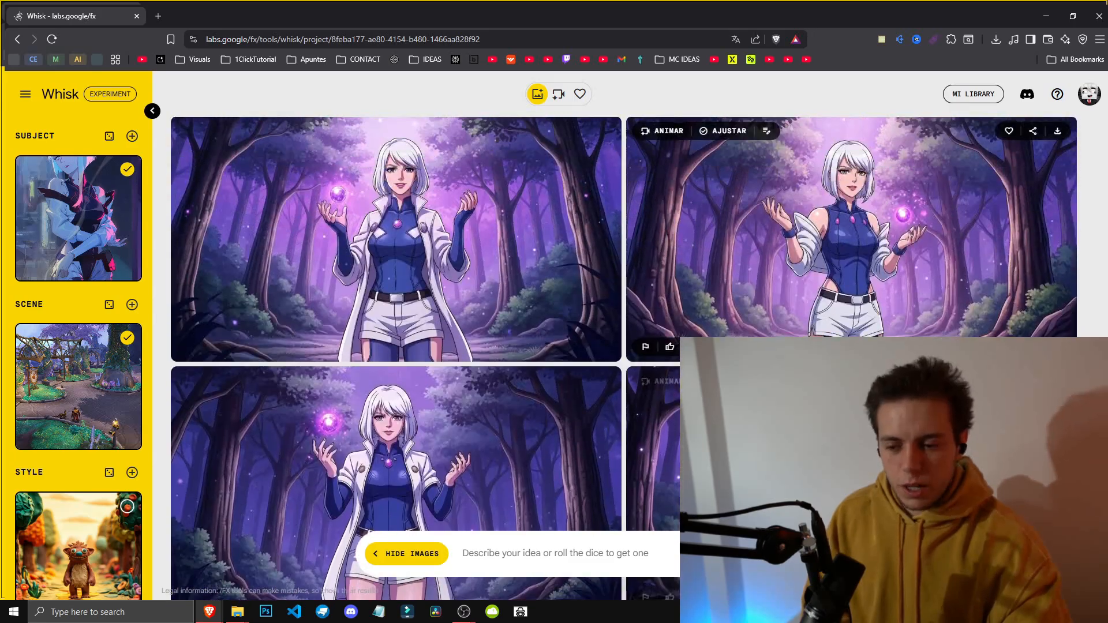
scroll(923, 346, "up", 10)
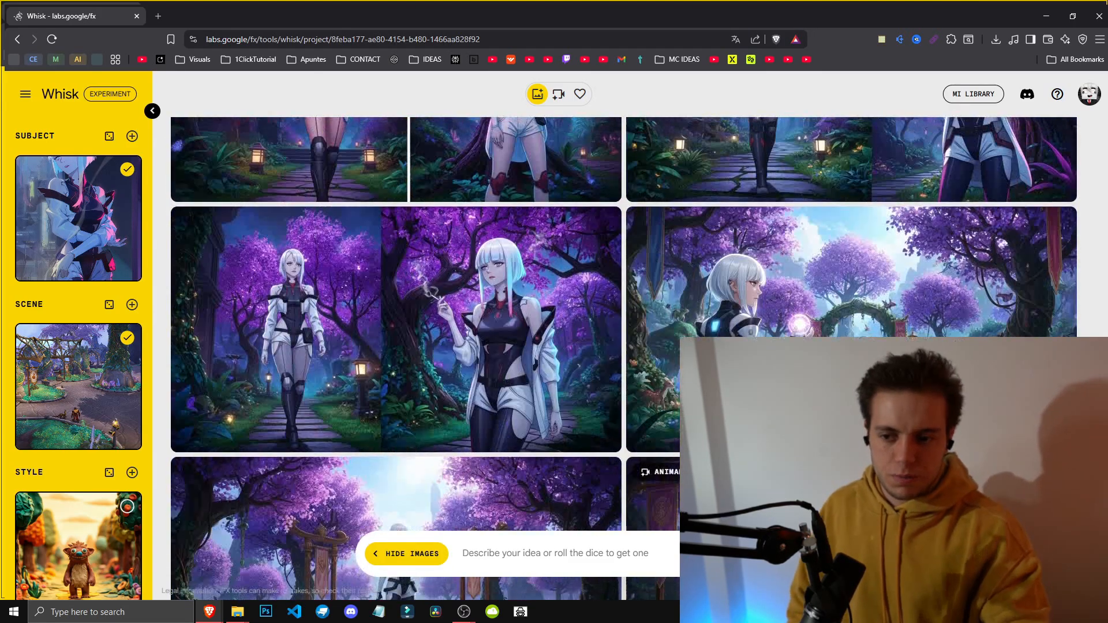
left_click(958, 242)
left_click(960, 234)
scroll(952, 260, "up", 4)
scroll(952, 260, "up", 10)
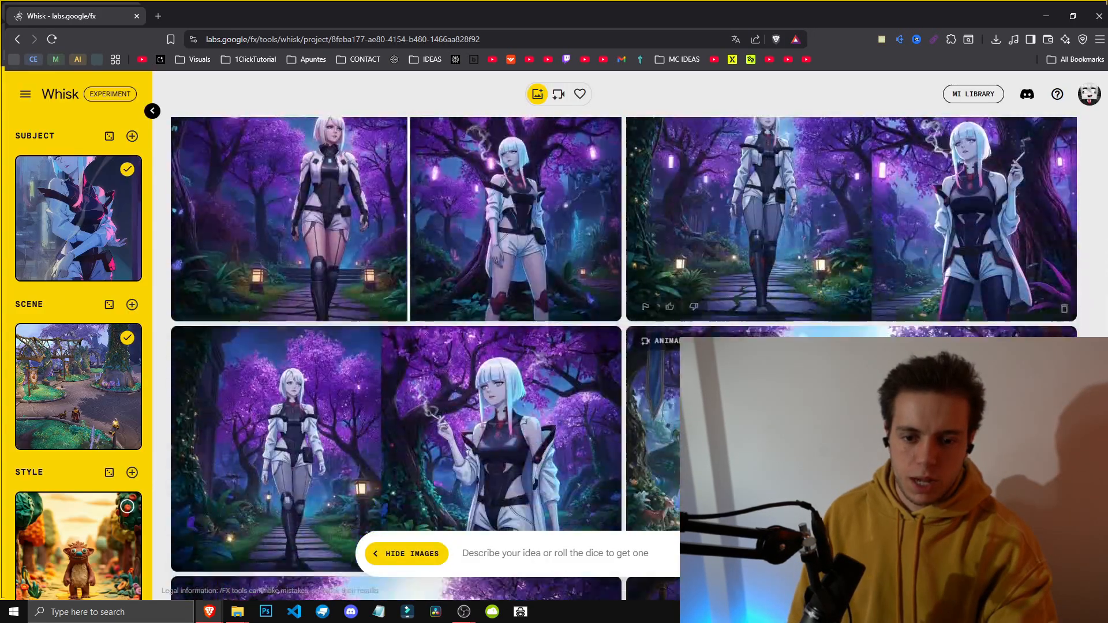
scroll(952, 375, "down", 10)
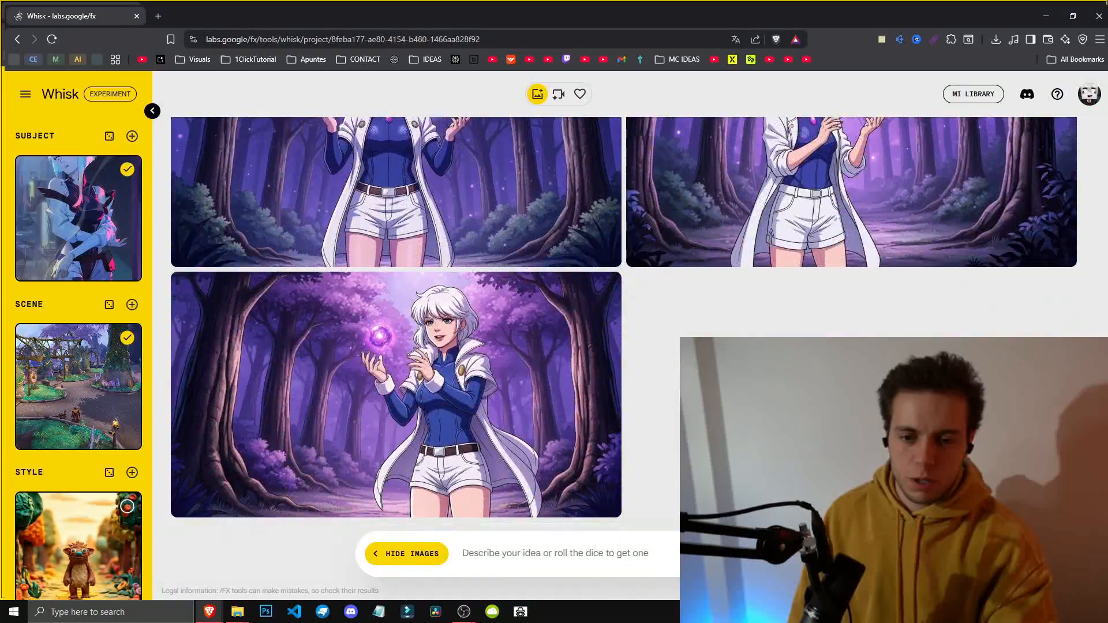
scroll(923, 392, "up", 9)
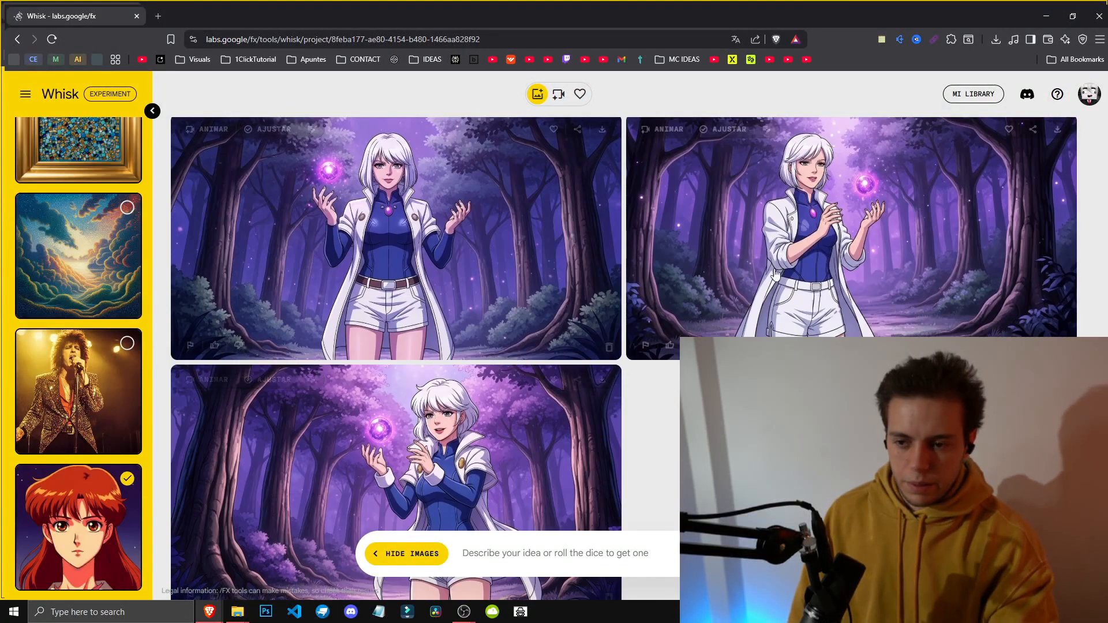
scroll(894, 375, "up", 2)
scroll(511, 178, "up", 2)
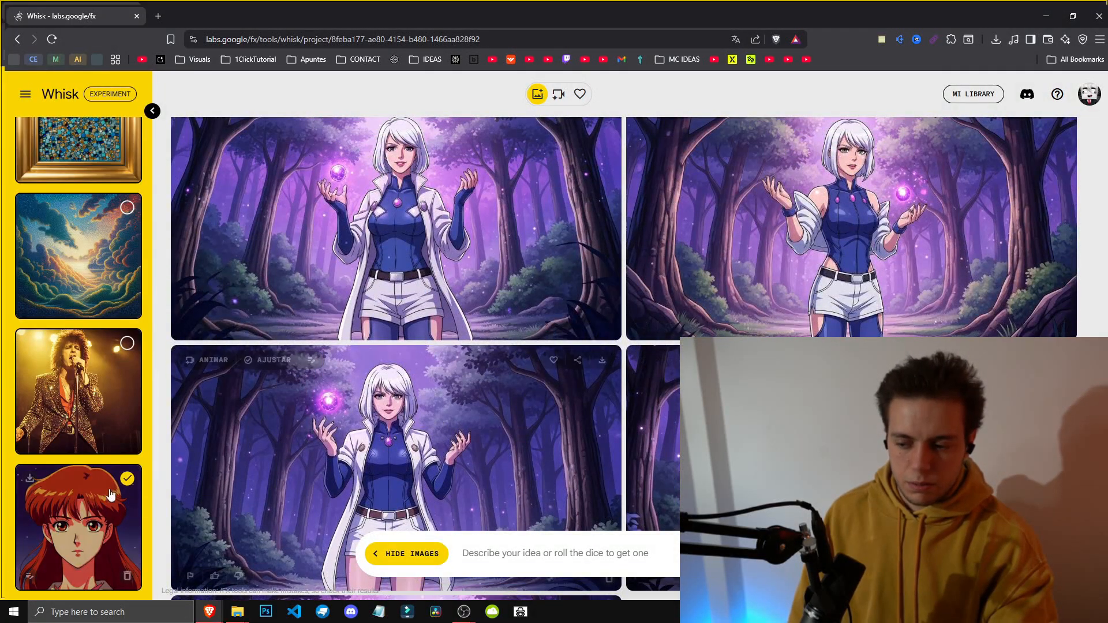
scroll(510, 178, "up", 8)
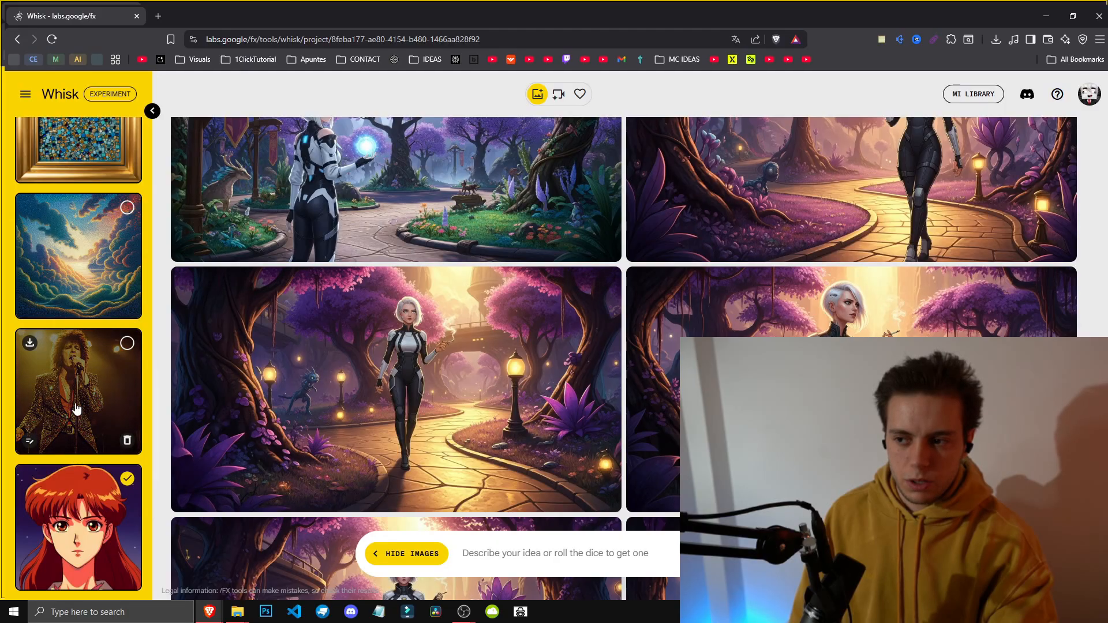
scroll(122, 454, "up", 10)
scroll(121, 454, "up", 5)
scroll(396, 358, "up", 6)
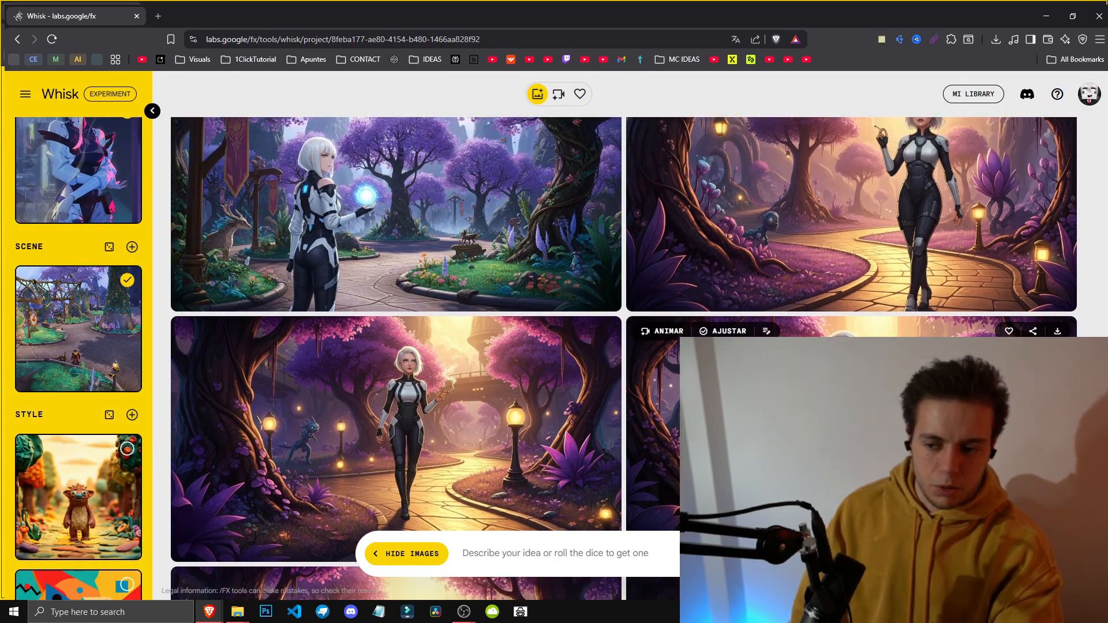
scroll(837, 415, "up", 10)
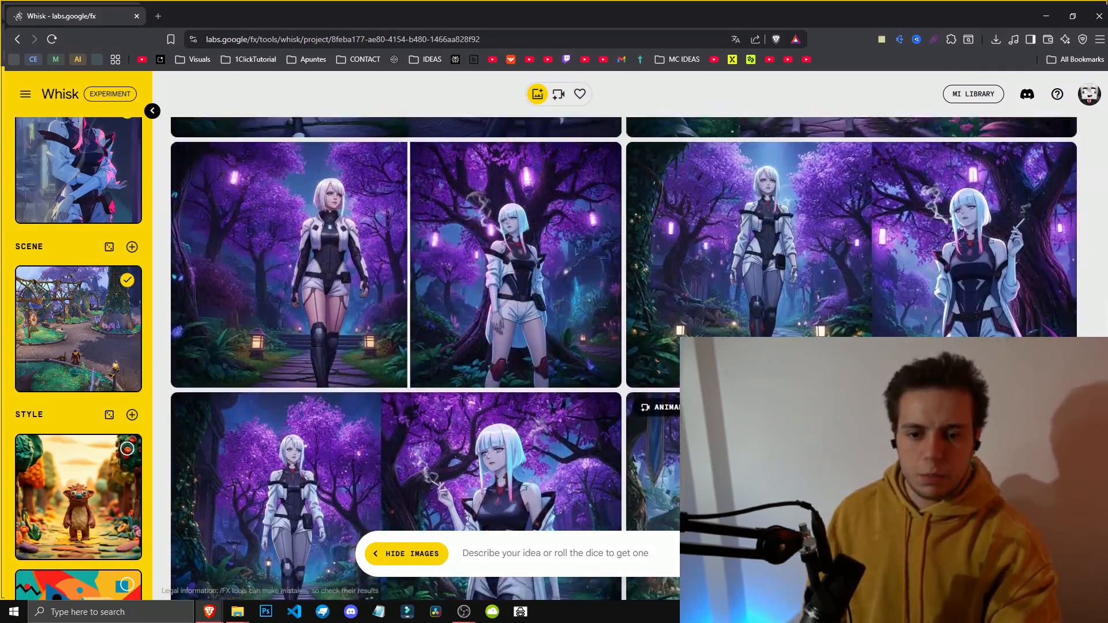
scroll(836, 416, "down", 3)
left_click(836, 415)
key("Escape")
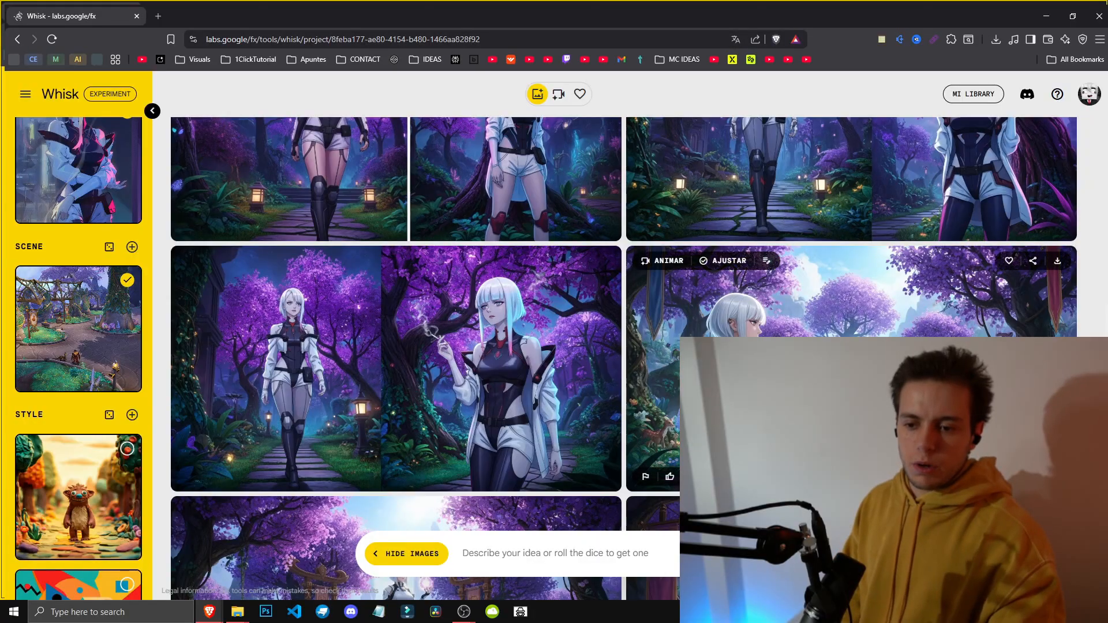
left_click(837, 415)
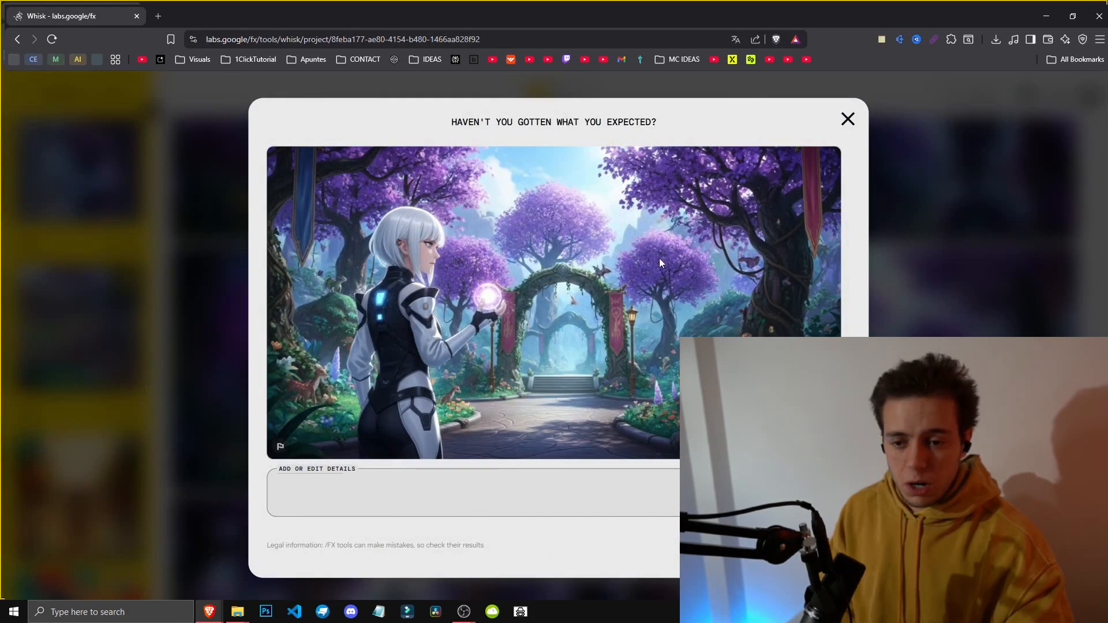
left_click(848, 119)
Step: Animate the garden portal image with the prompt "THE MAIN CHARACTER USES THE ENERGY BALL IN HIS HANDS TO DESTROY THE PORTAL"
left_click(658, 259)
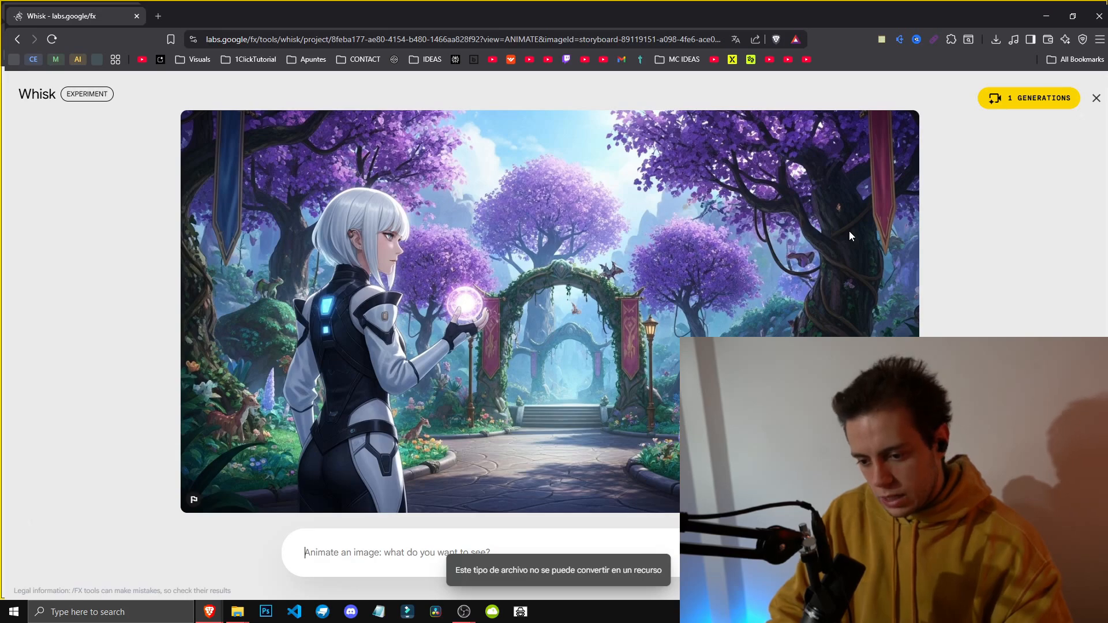
key("ctrl+v")
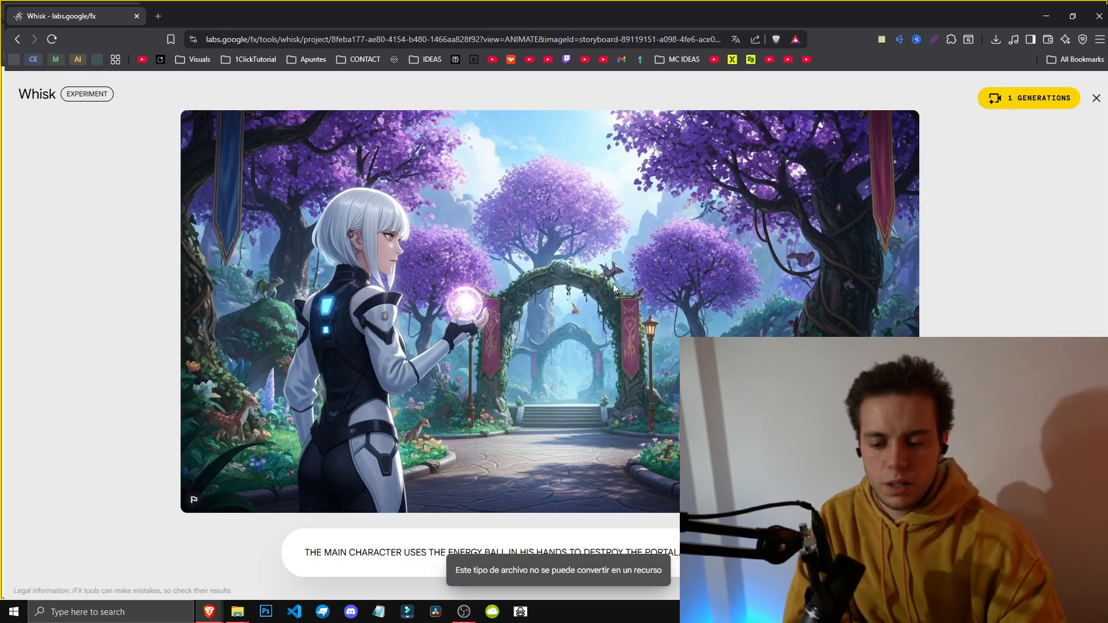
key("Return")
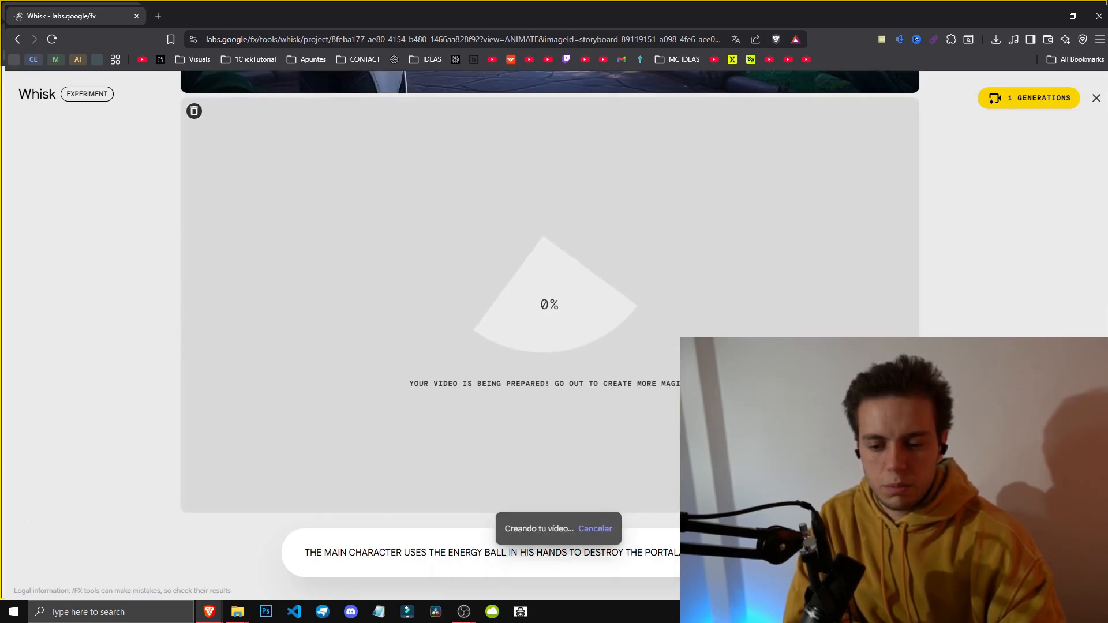
Step: Replace the word DESTROY with OPEN in the animation prompt
double_click(646, 550)
double_click(584, 552)
type("OPEN")
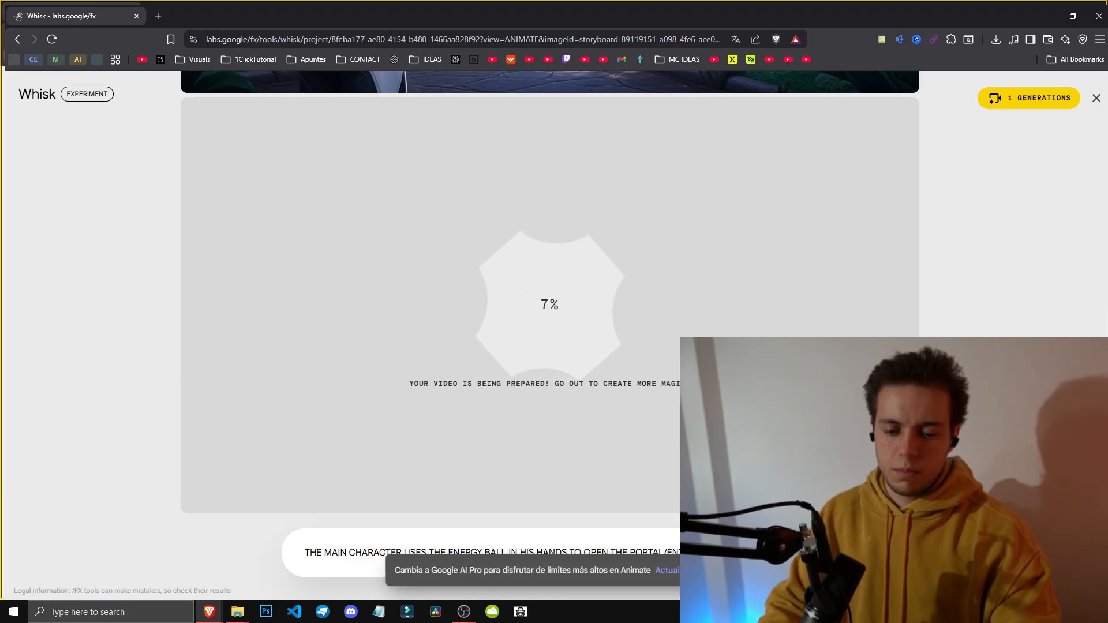
scroll(564, 572, "up", 7)
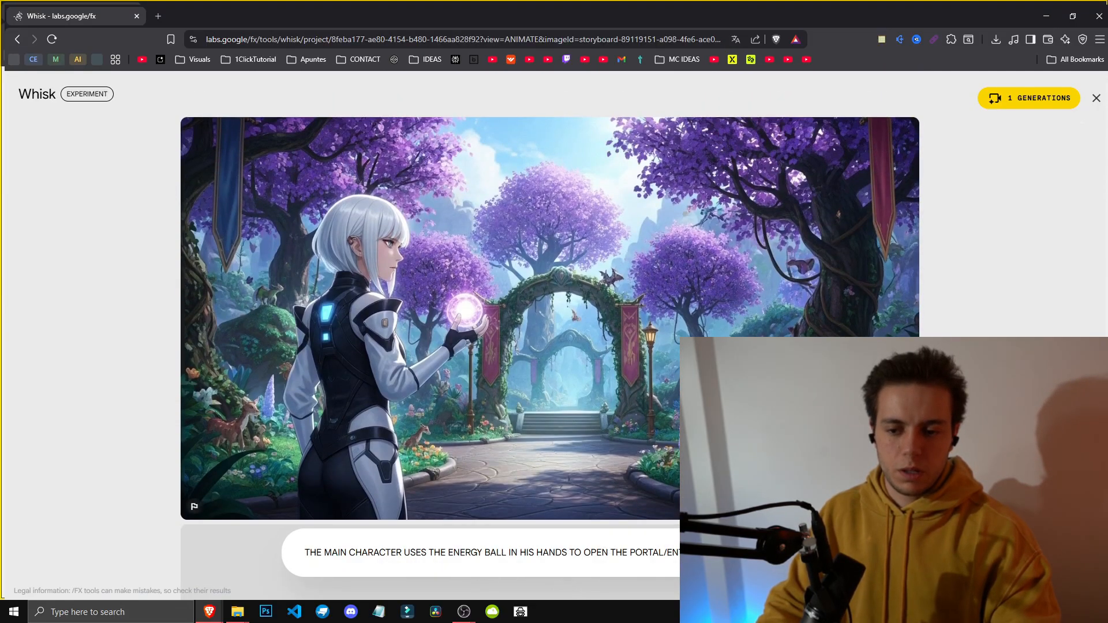
scroll(563, 573, "down", 7)
Step: Return to the project and switch to the generated videos view
left_click(18, 38)
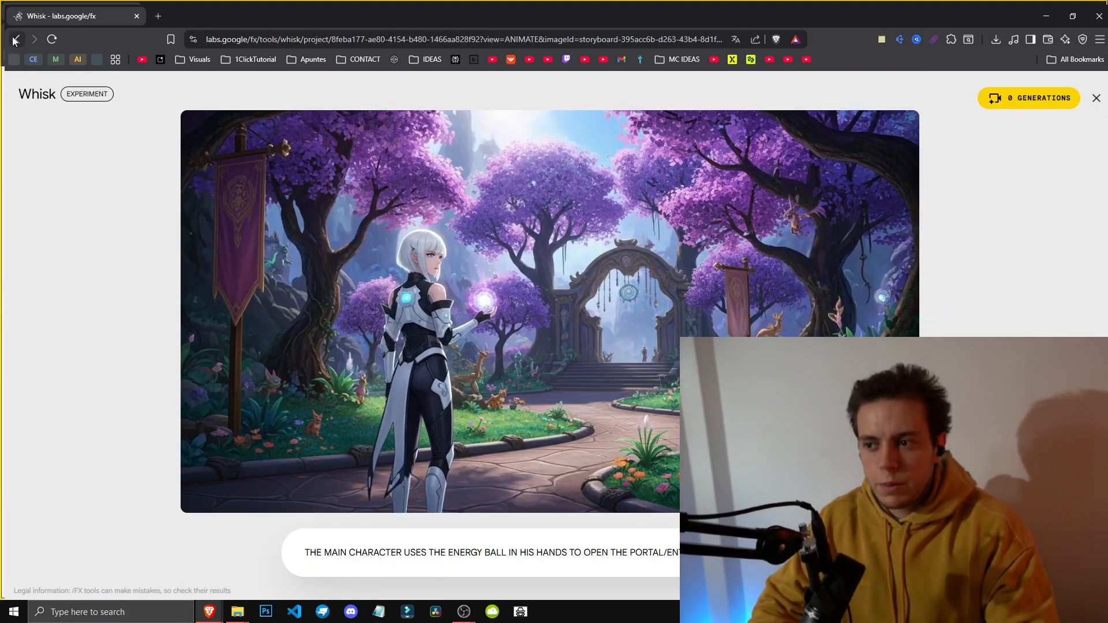
left_click(17, 38)
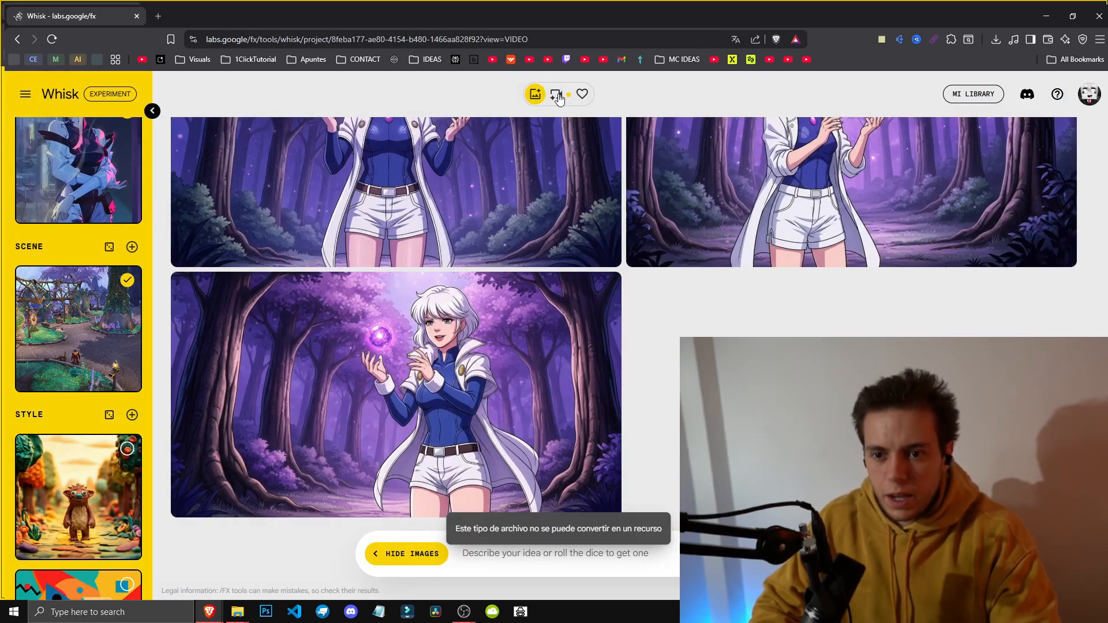
left_click(556, 95)
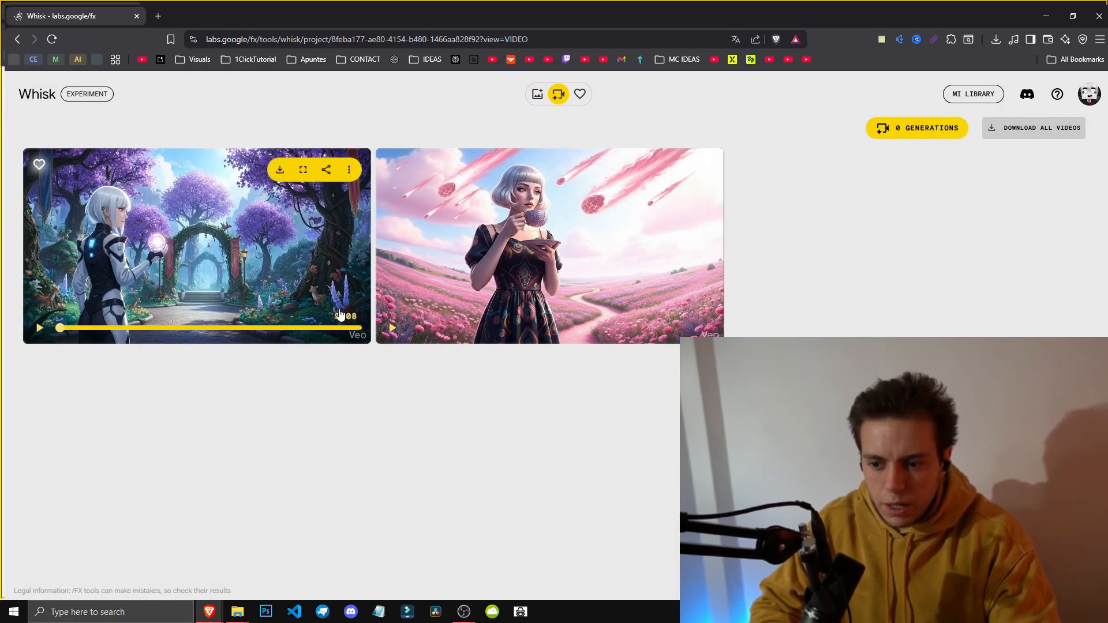
Step: Play the portal animation video in full screen, then exit and preview it in the videos grid
left_click(302, 170)
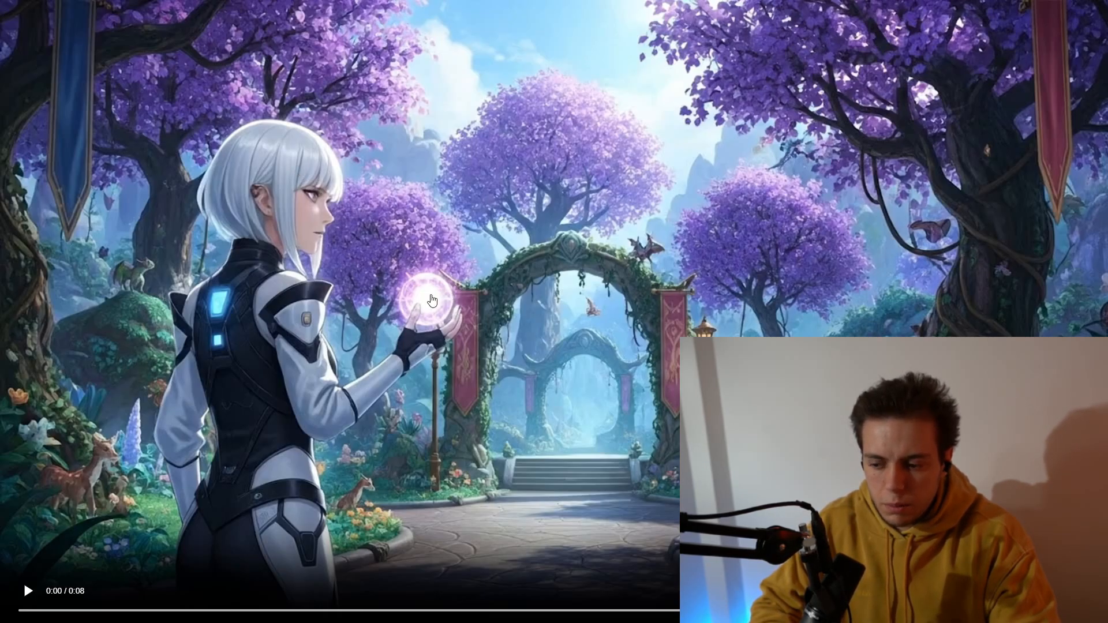
left_click(26, 598)
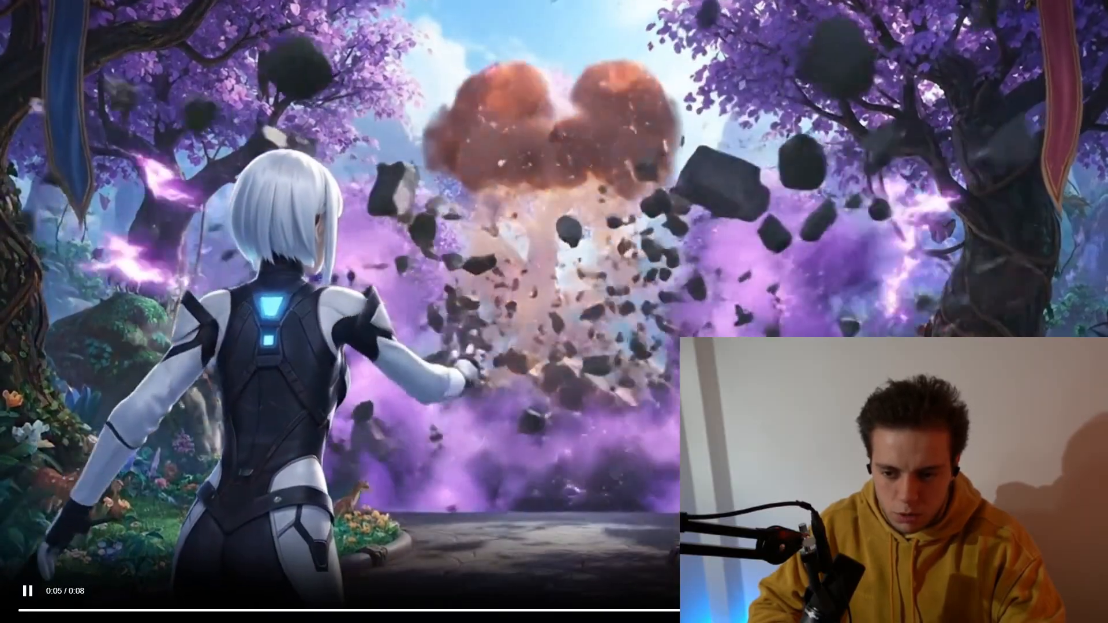
key("Escape")
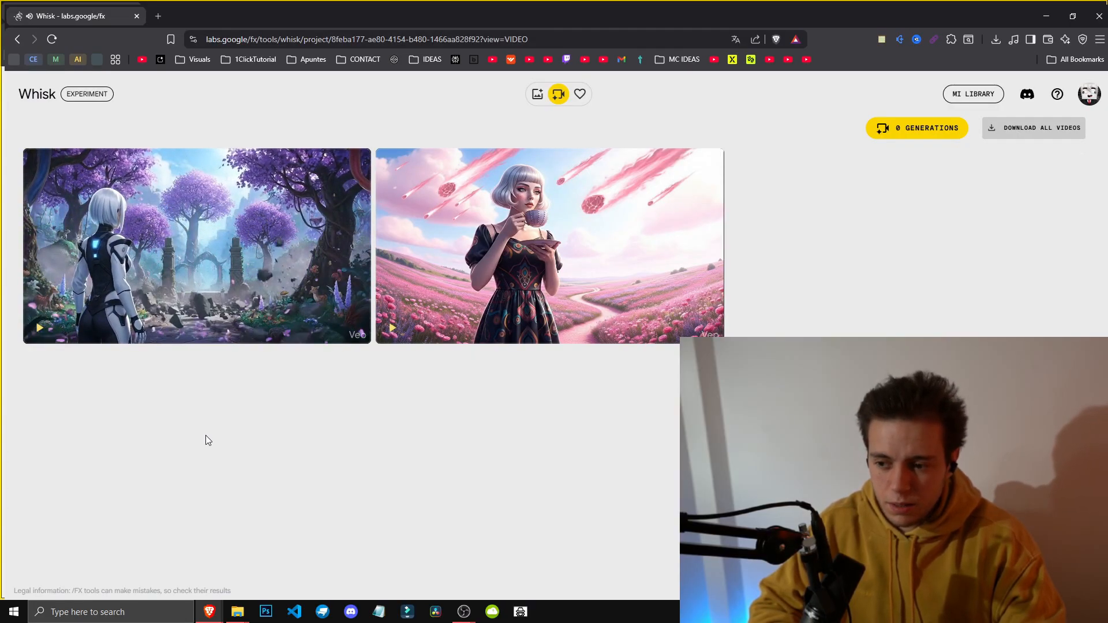
mouse_move(442, 280)
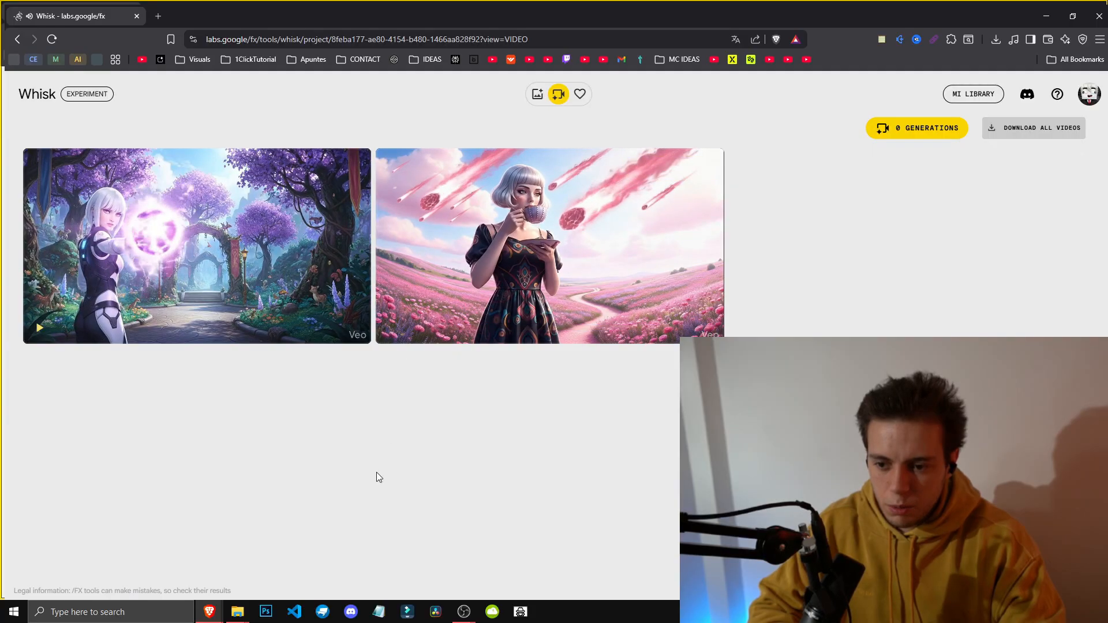
mouse_move(290, 173)
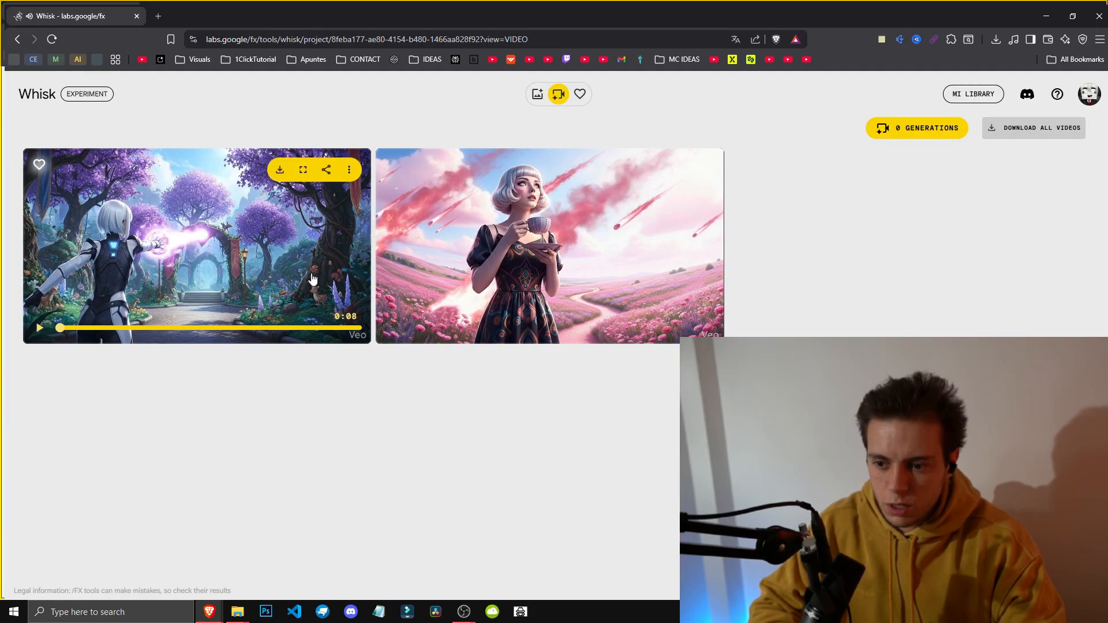